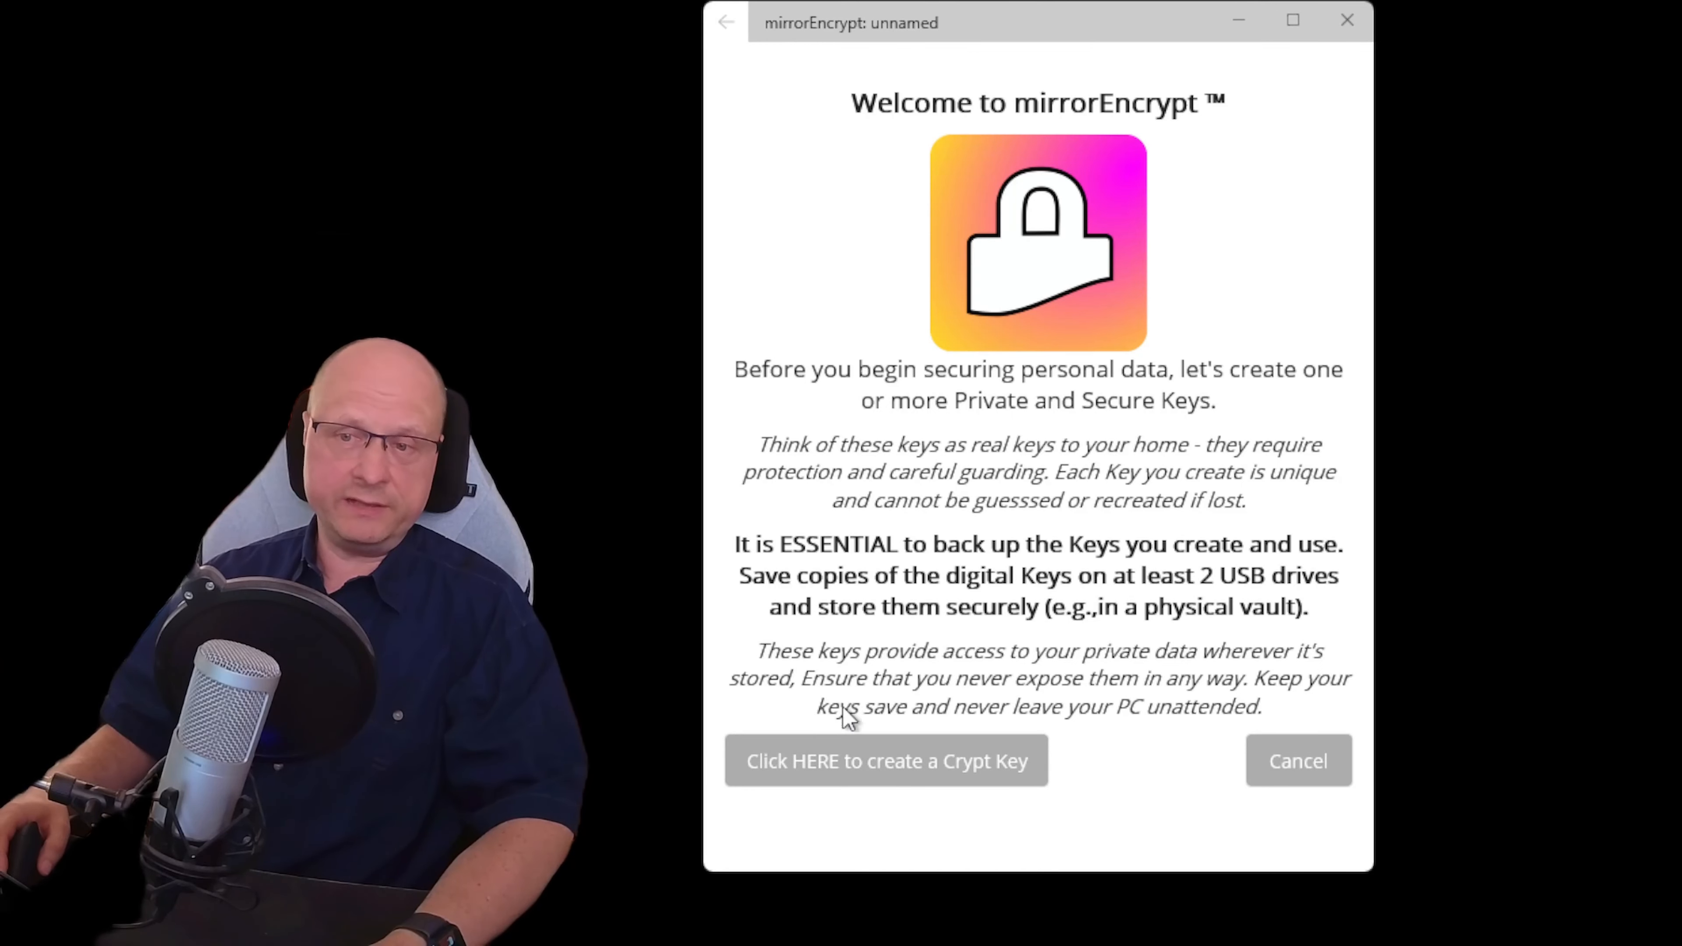
Begin a new crypt key and bring up the empty Create Crypt Key form
click(862, 769)
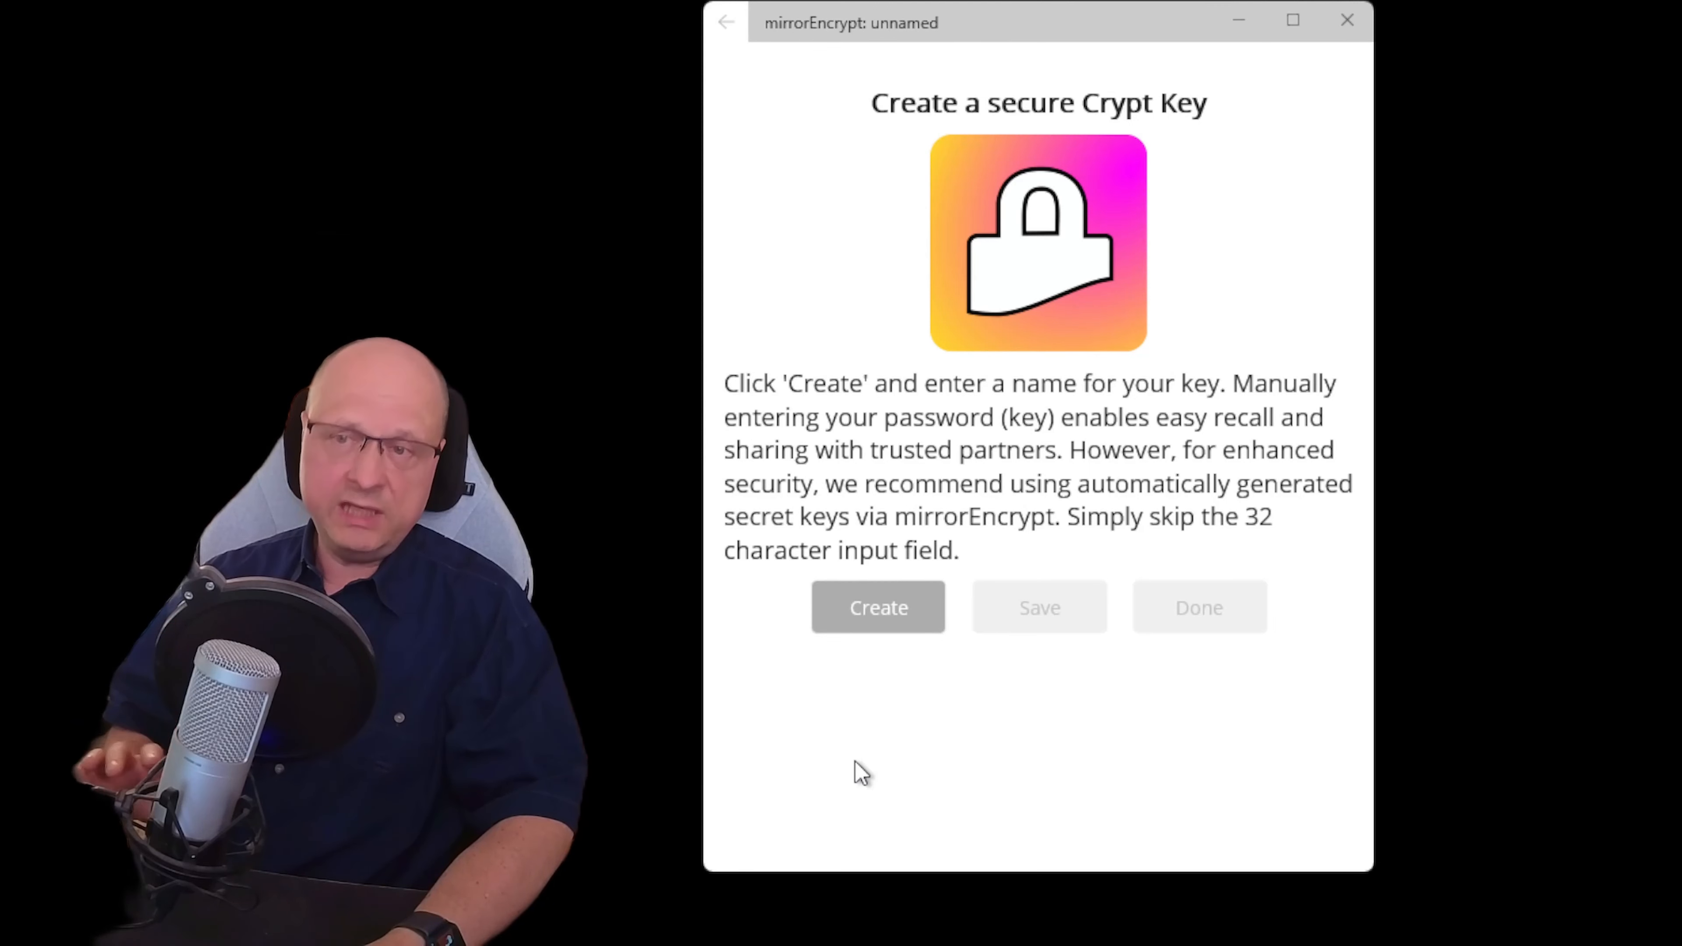
click(888, 599)
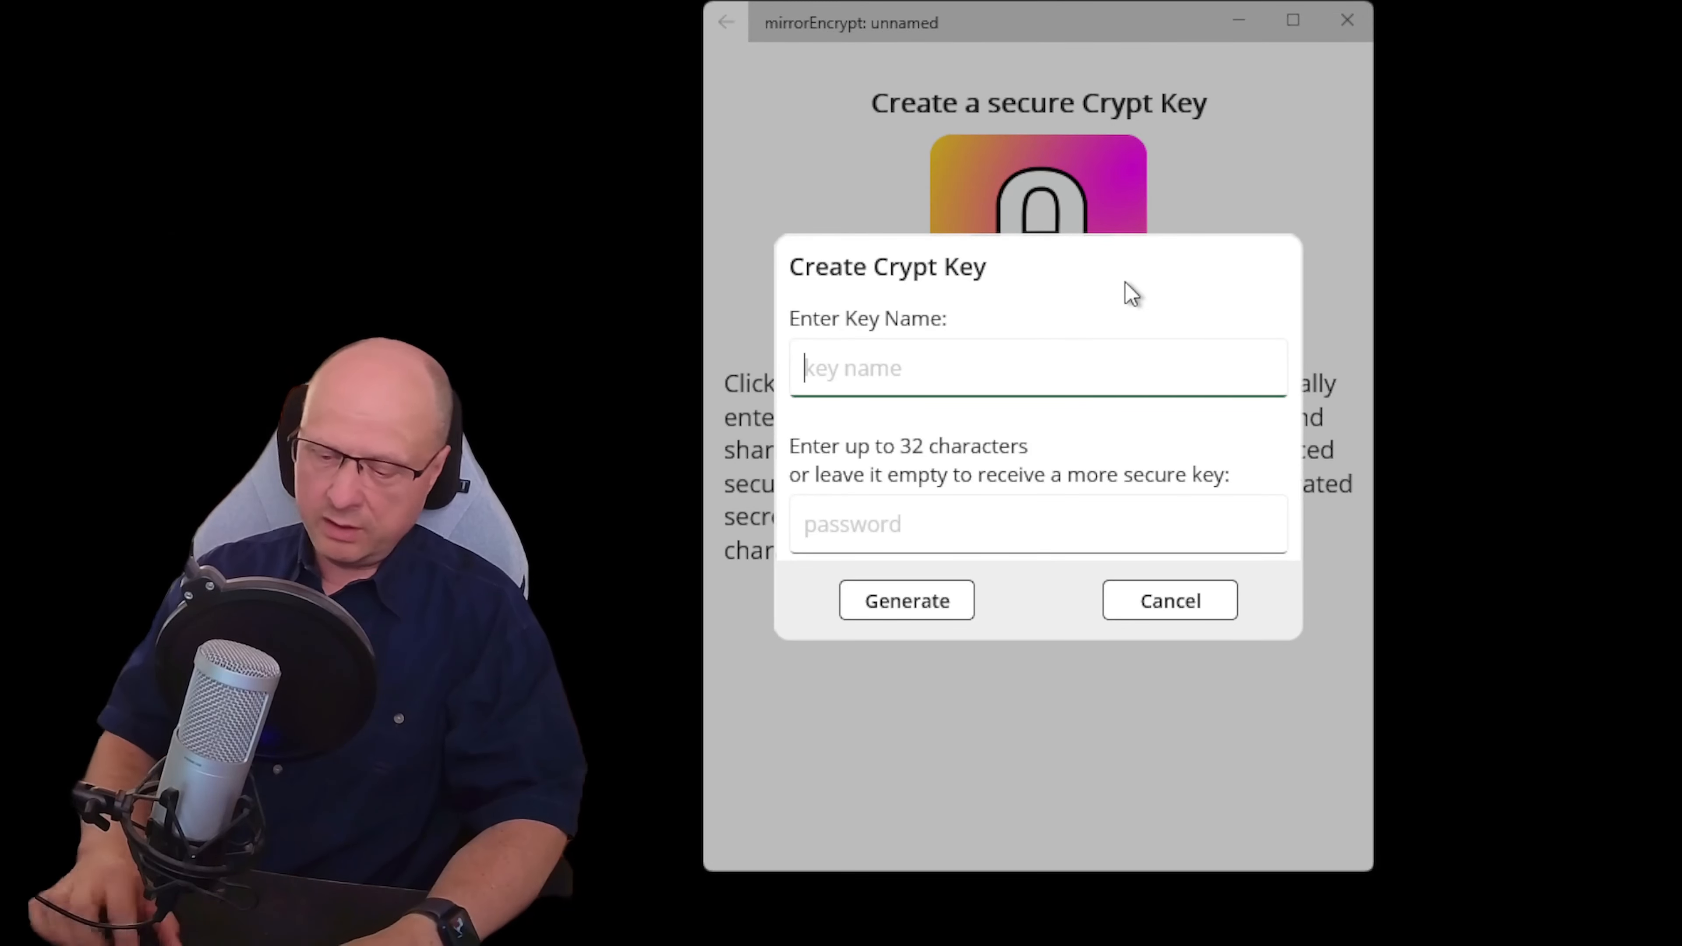
Generate a crypt key named 'MySecure Key' with the password left empty
text(M)
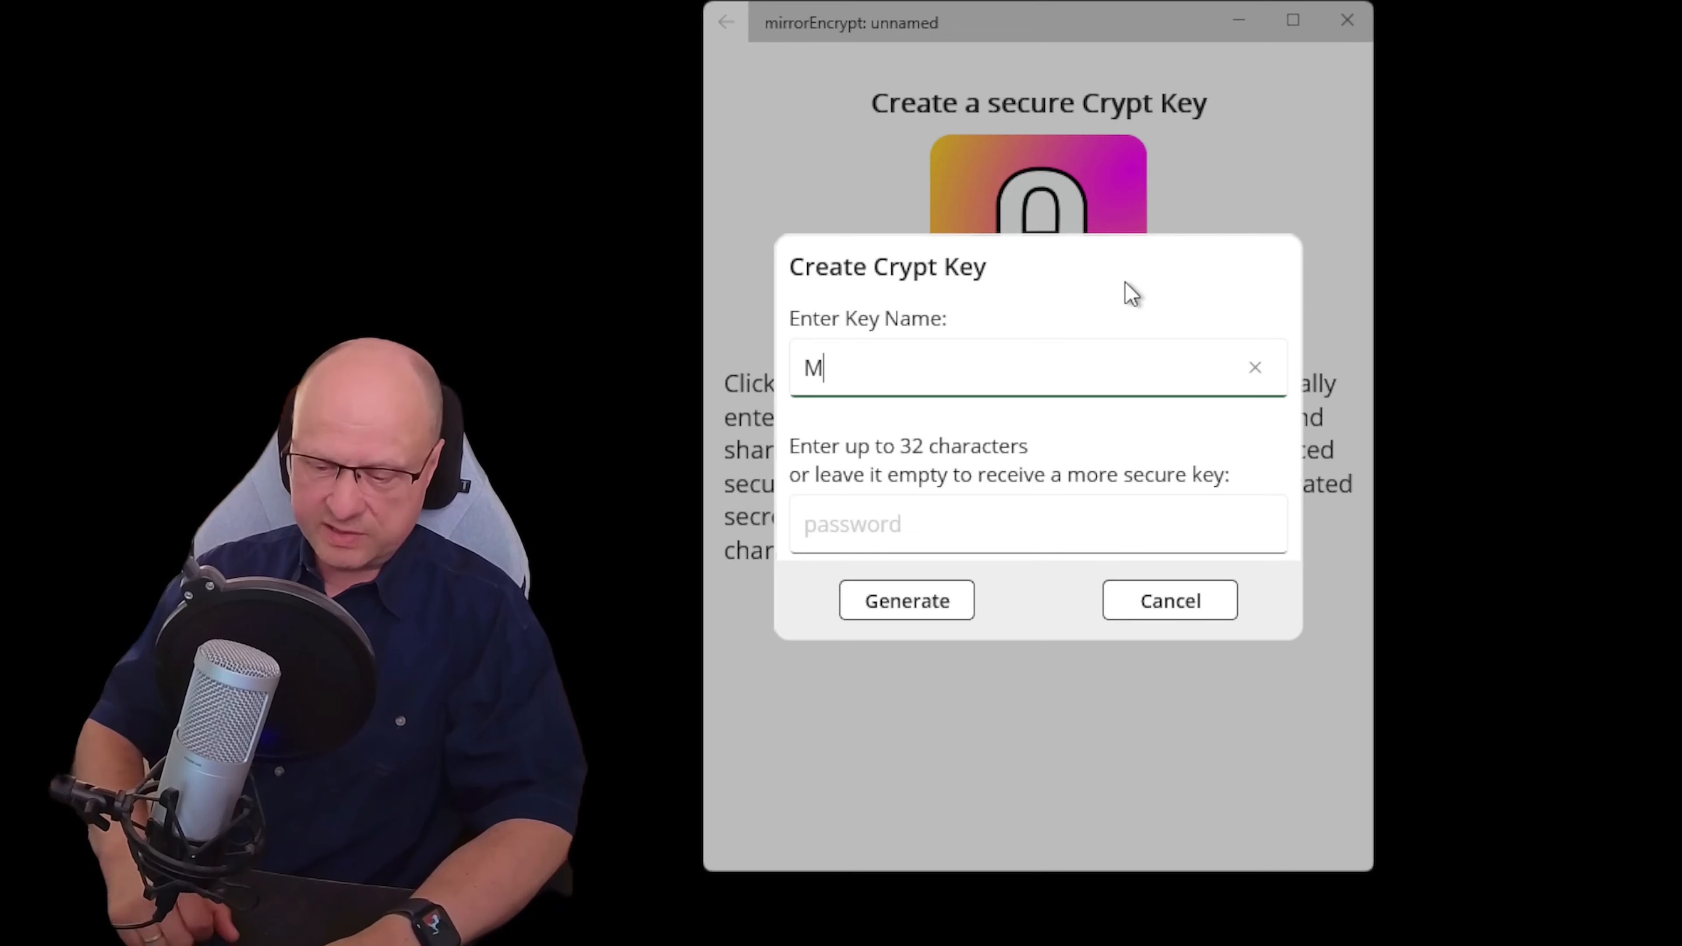
text(ySecure)
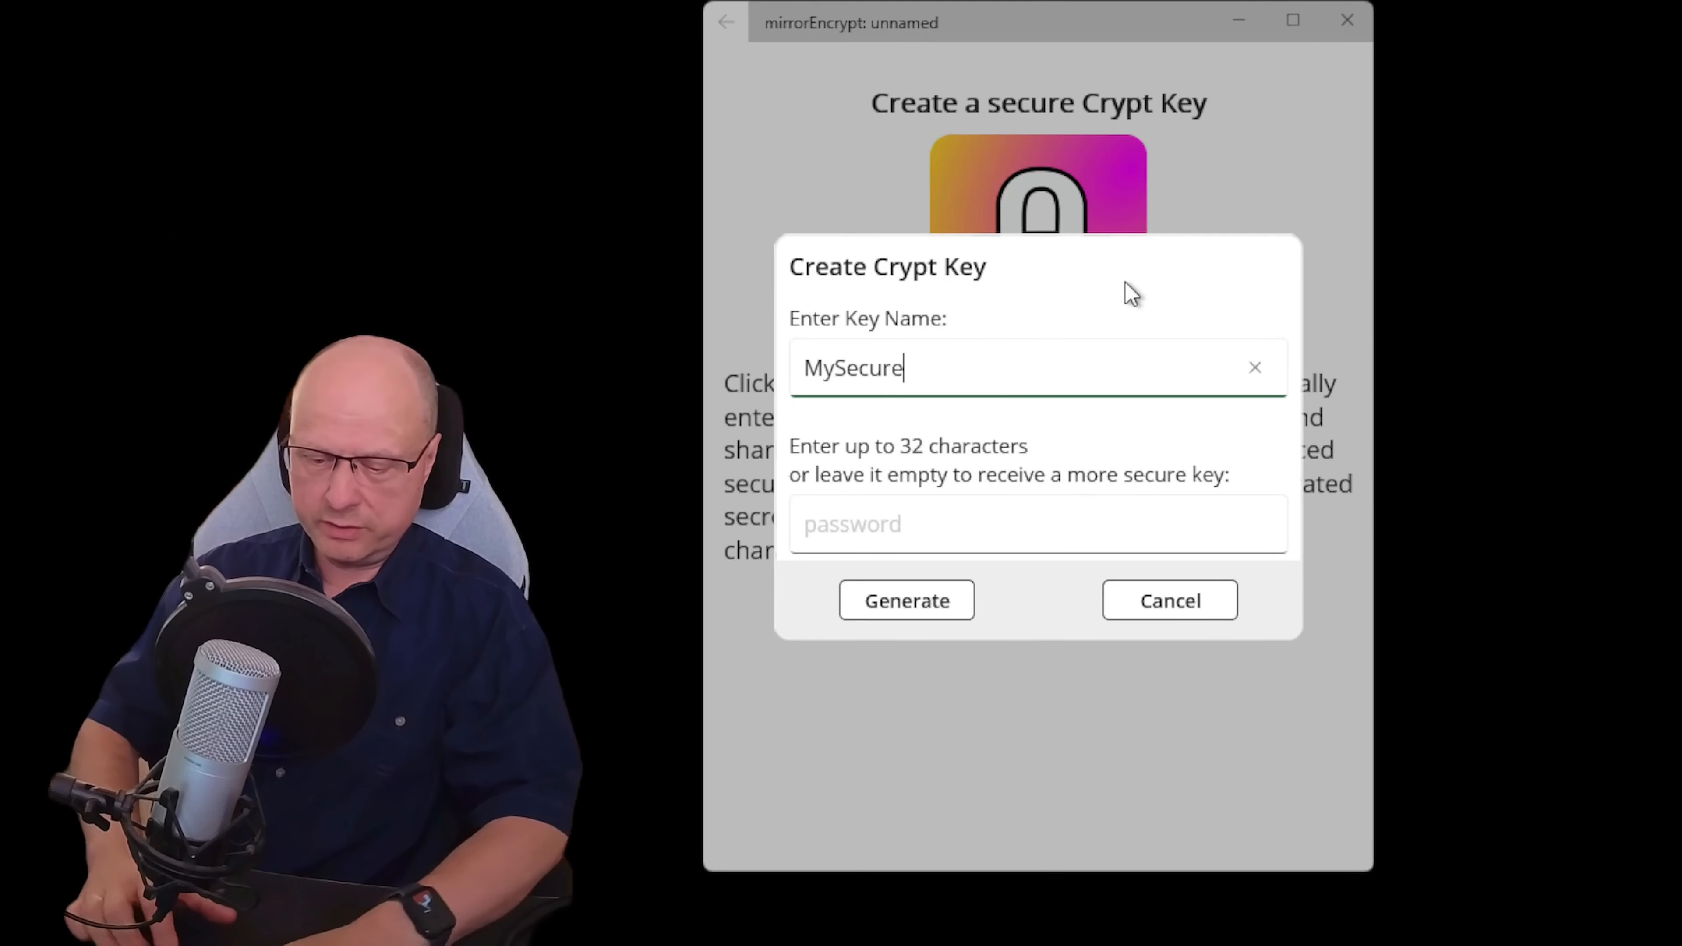
text( Key)
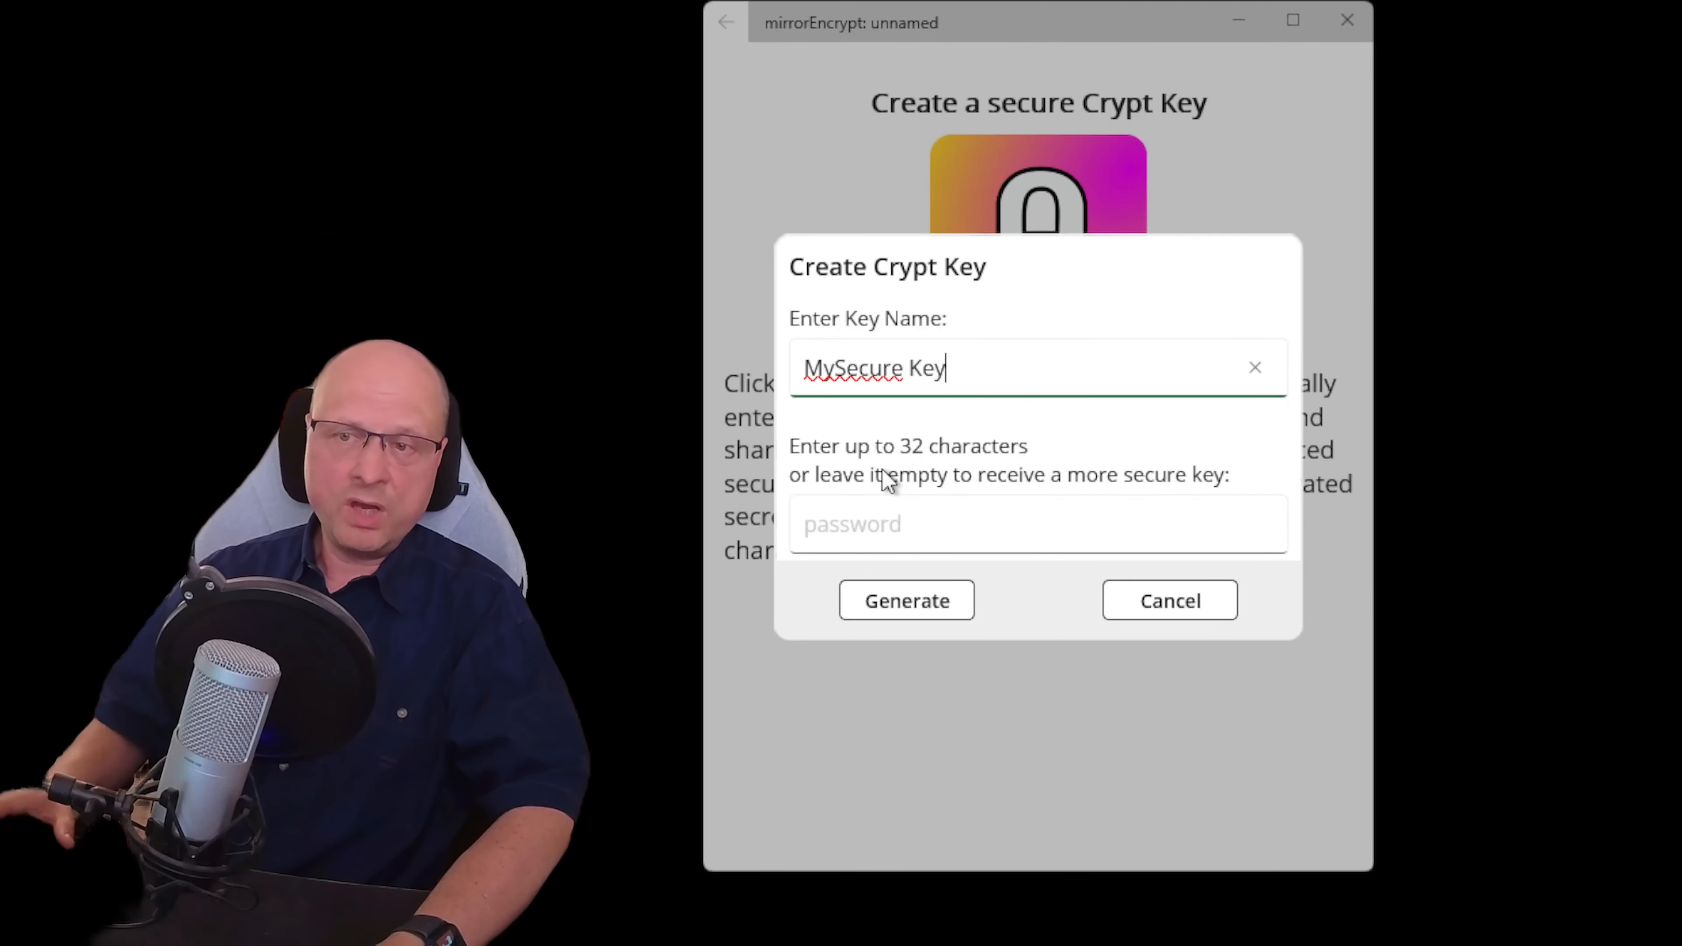
click(910, 600)
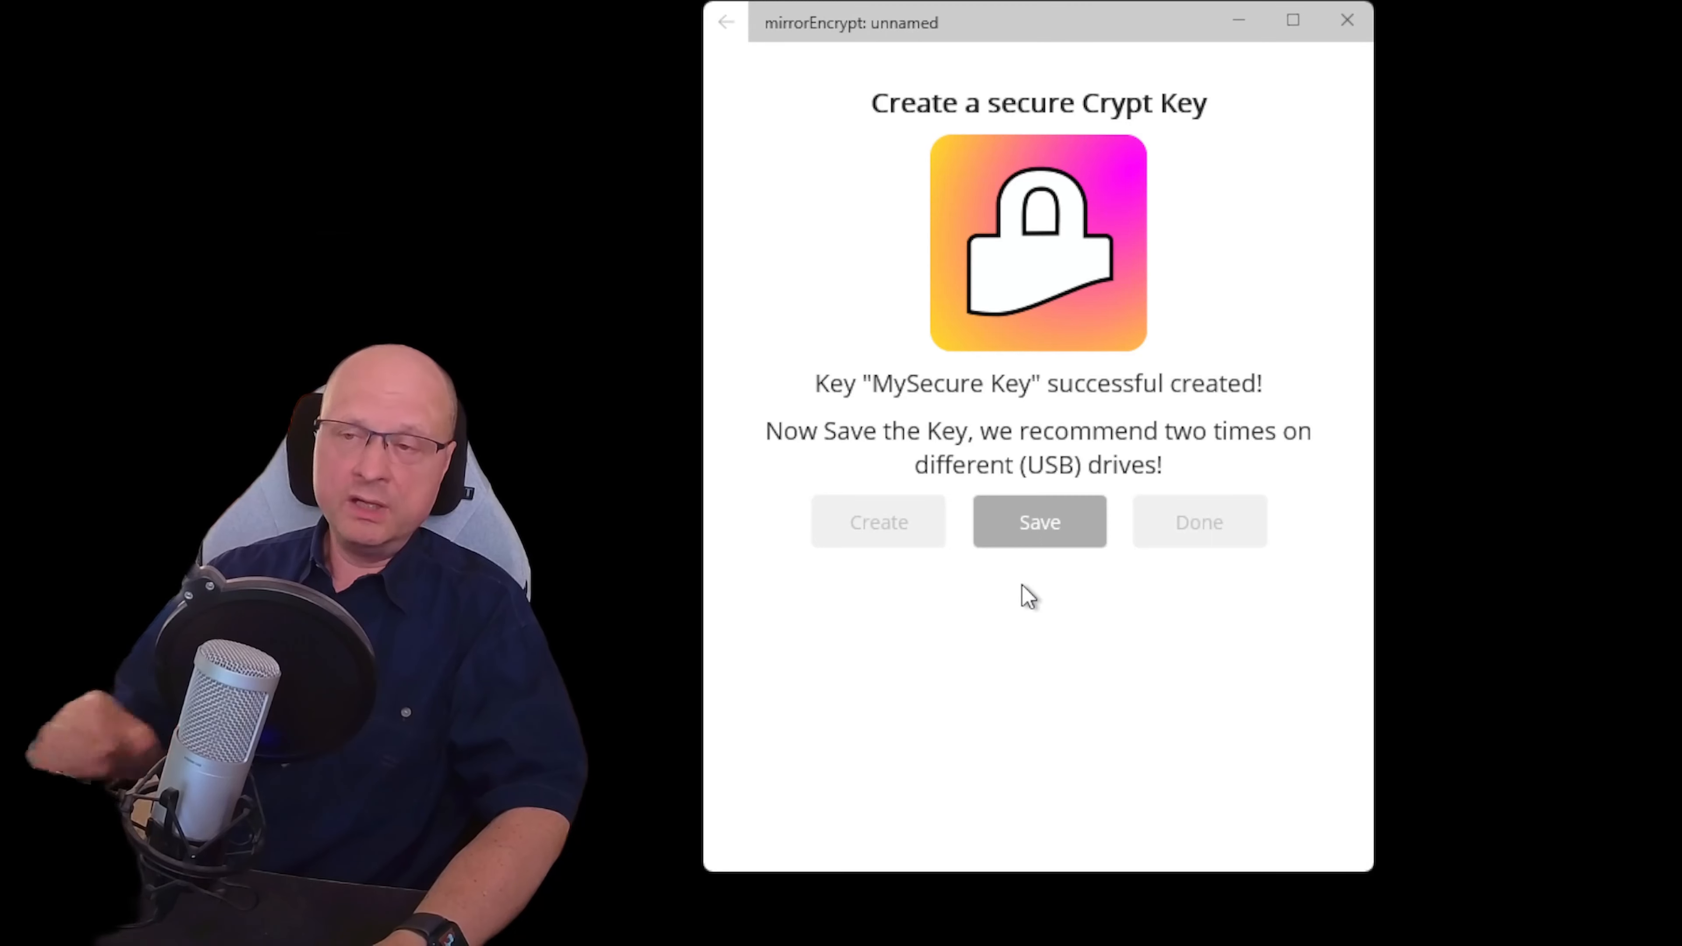
Save MySecure Key to a file and finish, landing on the empty Mirror Jobs list
click(1056, 520)
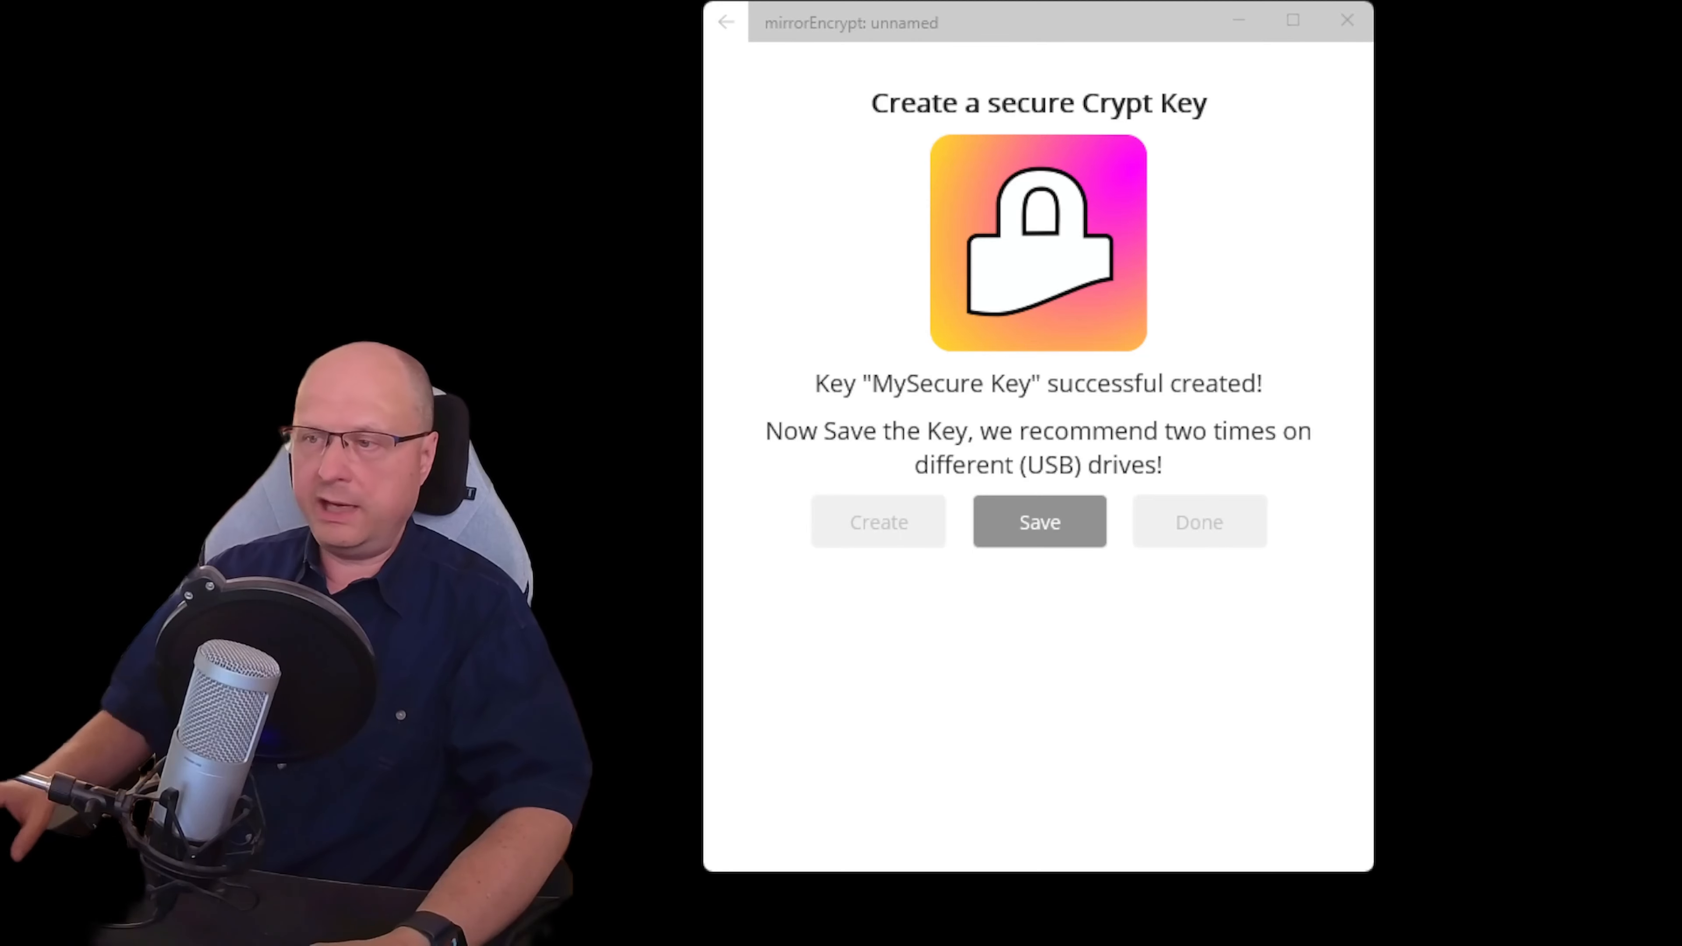
key(Return)
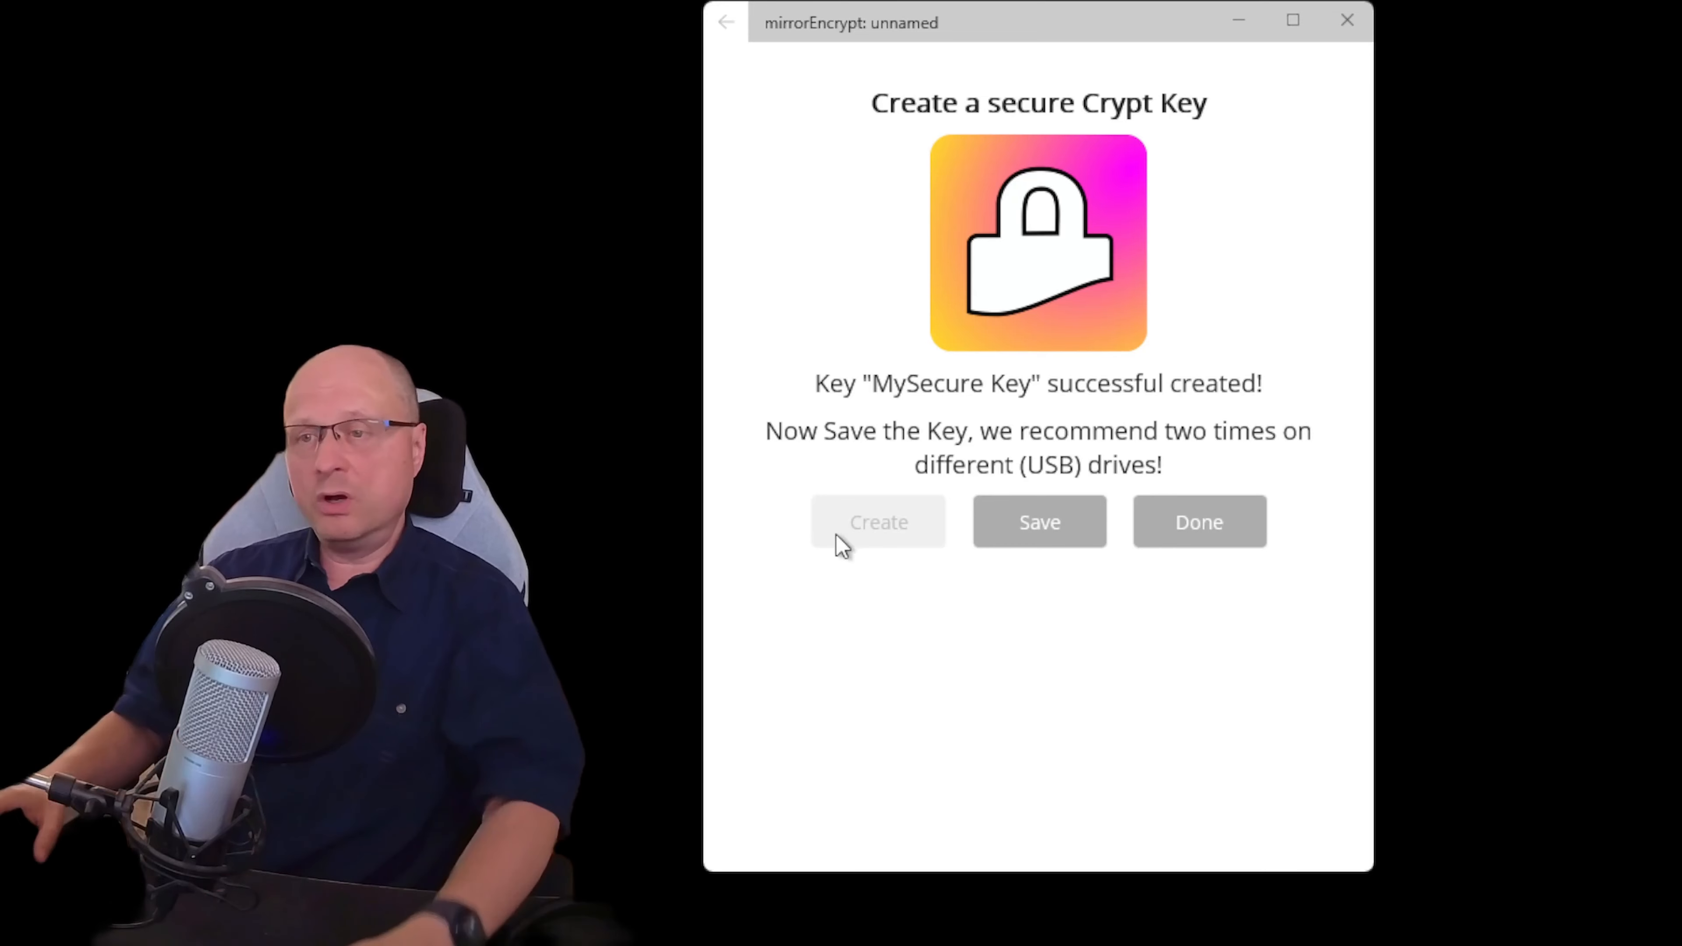
click(1187, 522)
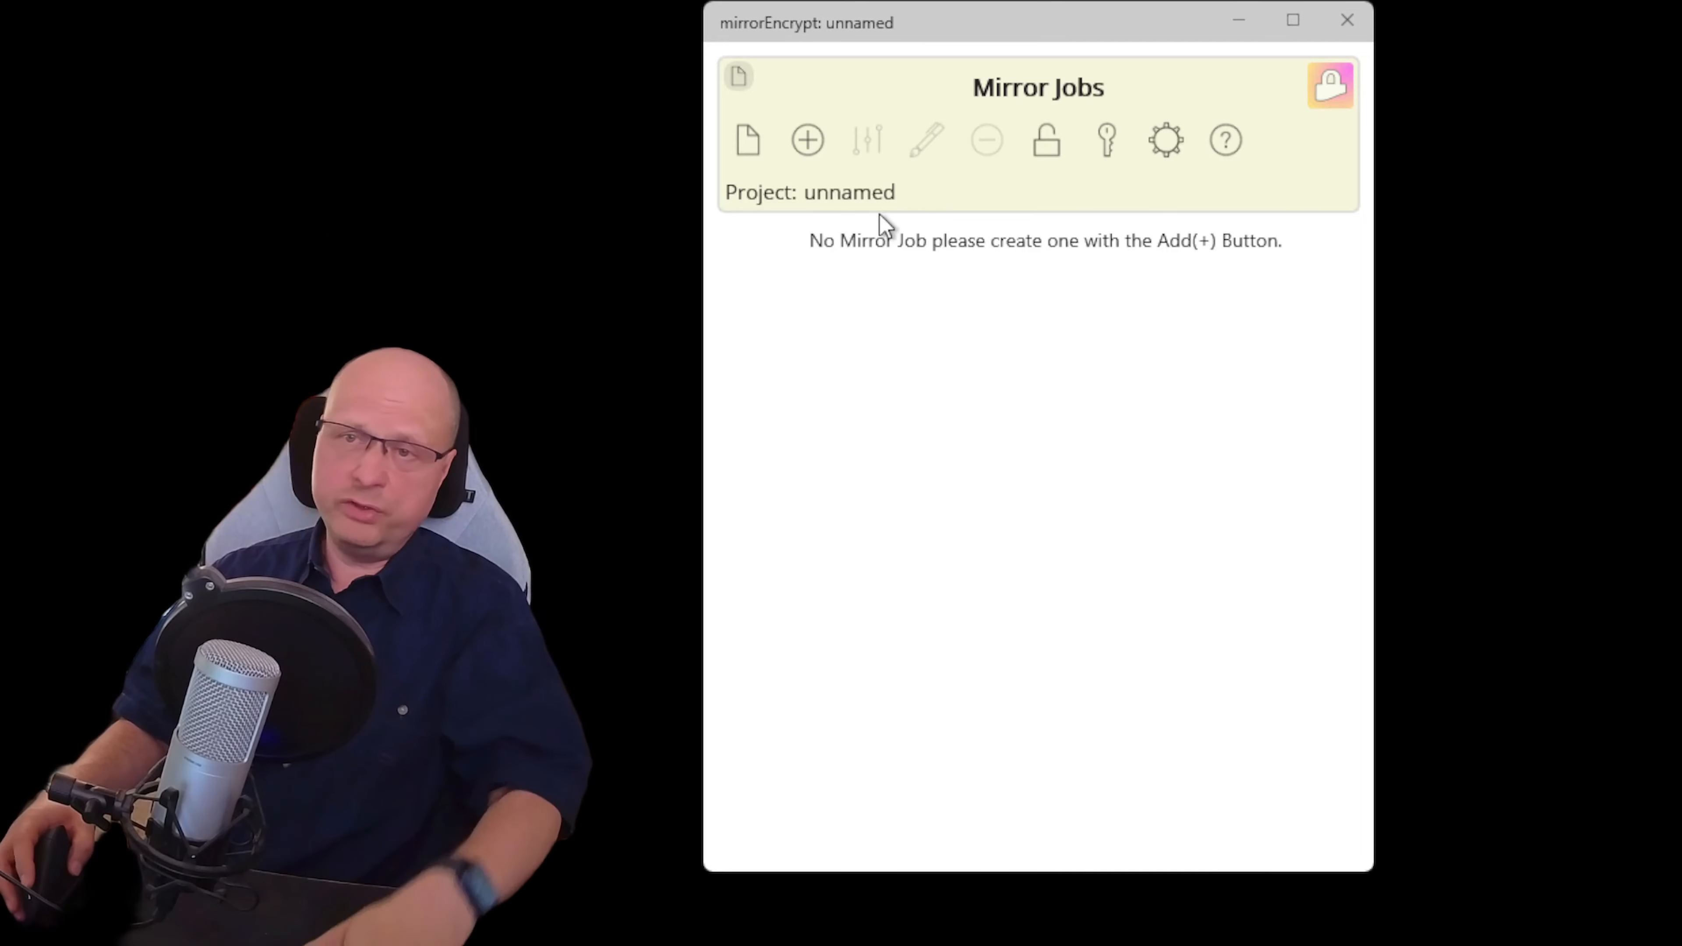
Add a mirror job named 'Gdrive:finalToon' to the job list
click(809, 132)
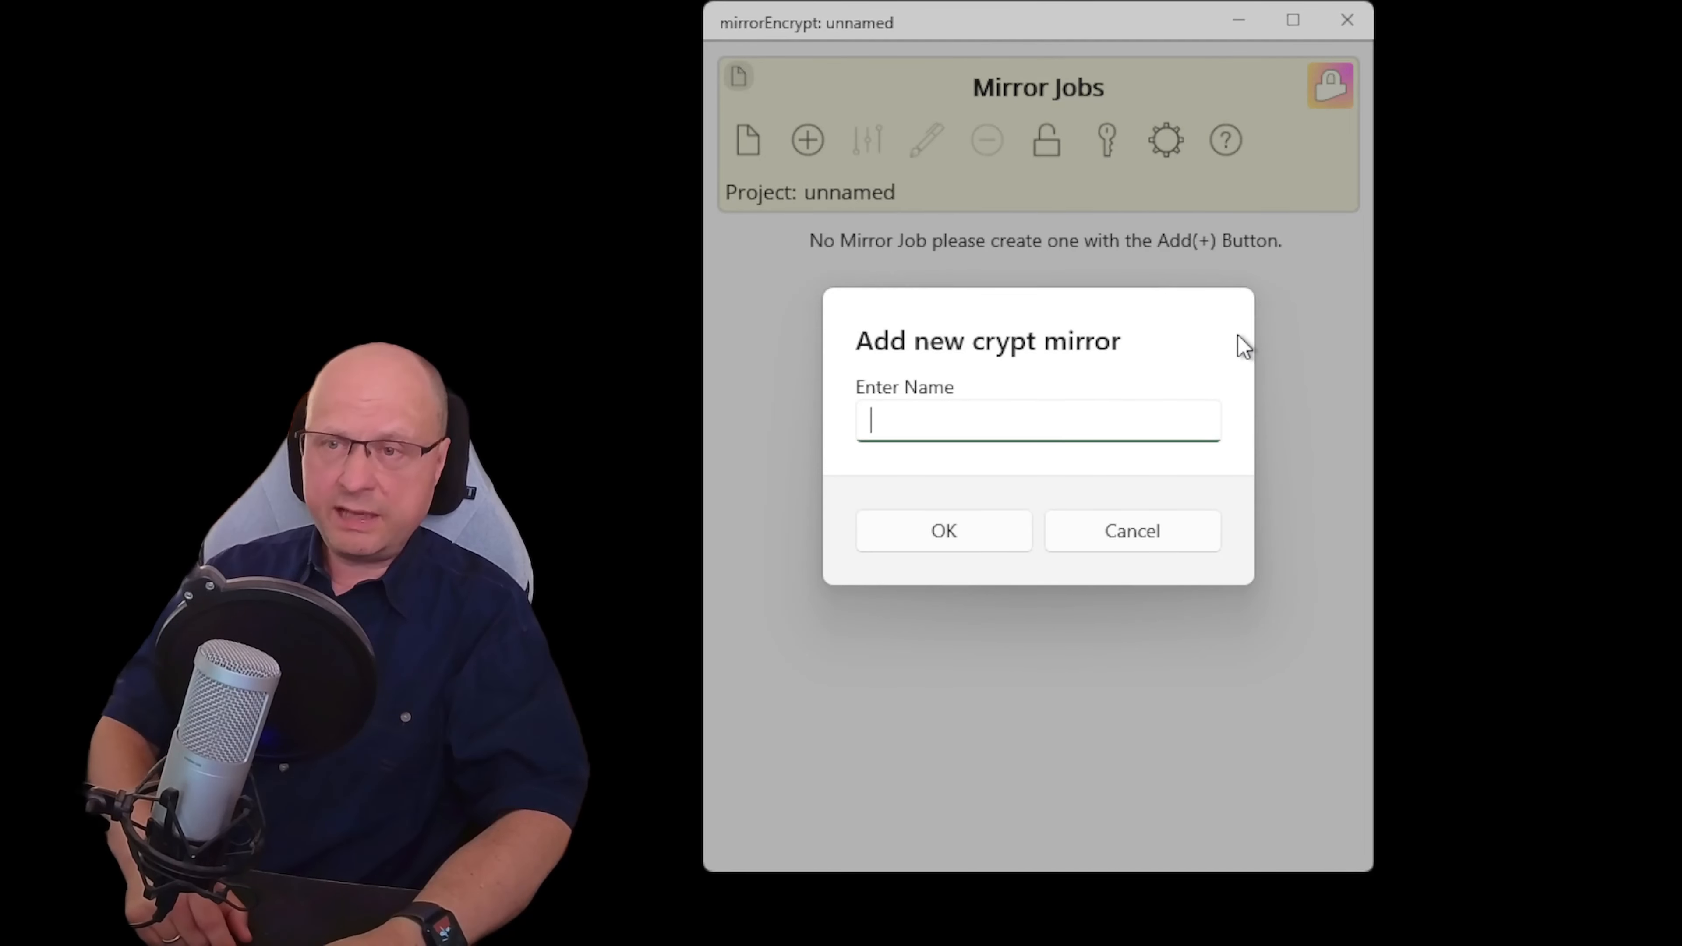
text(Gd)
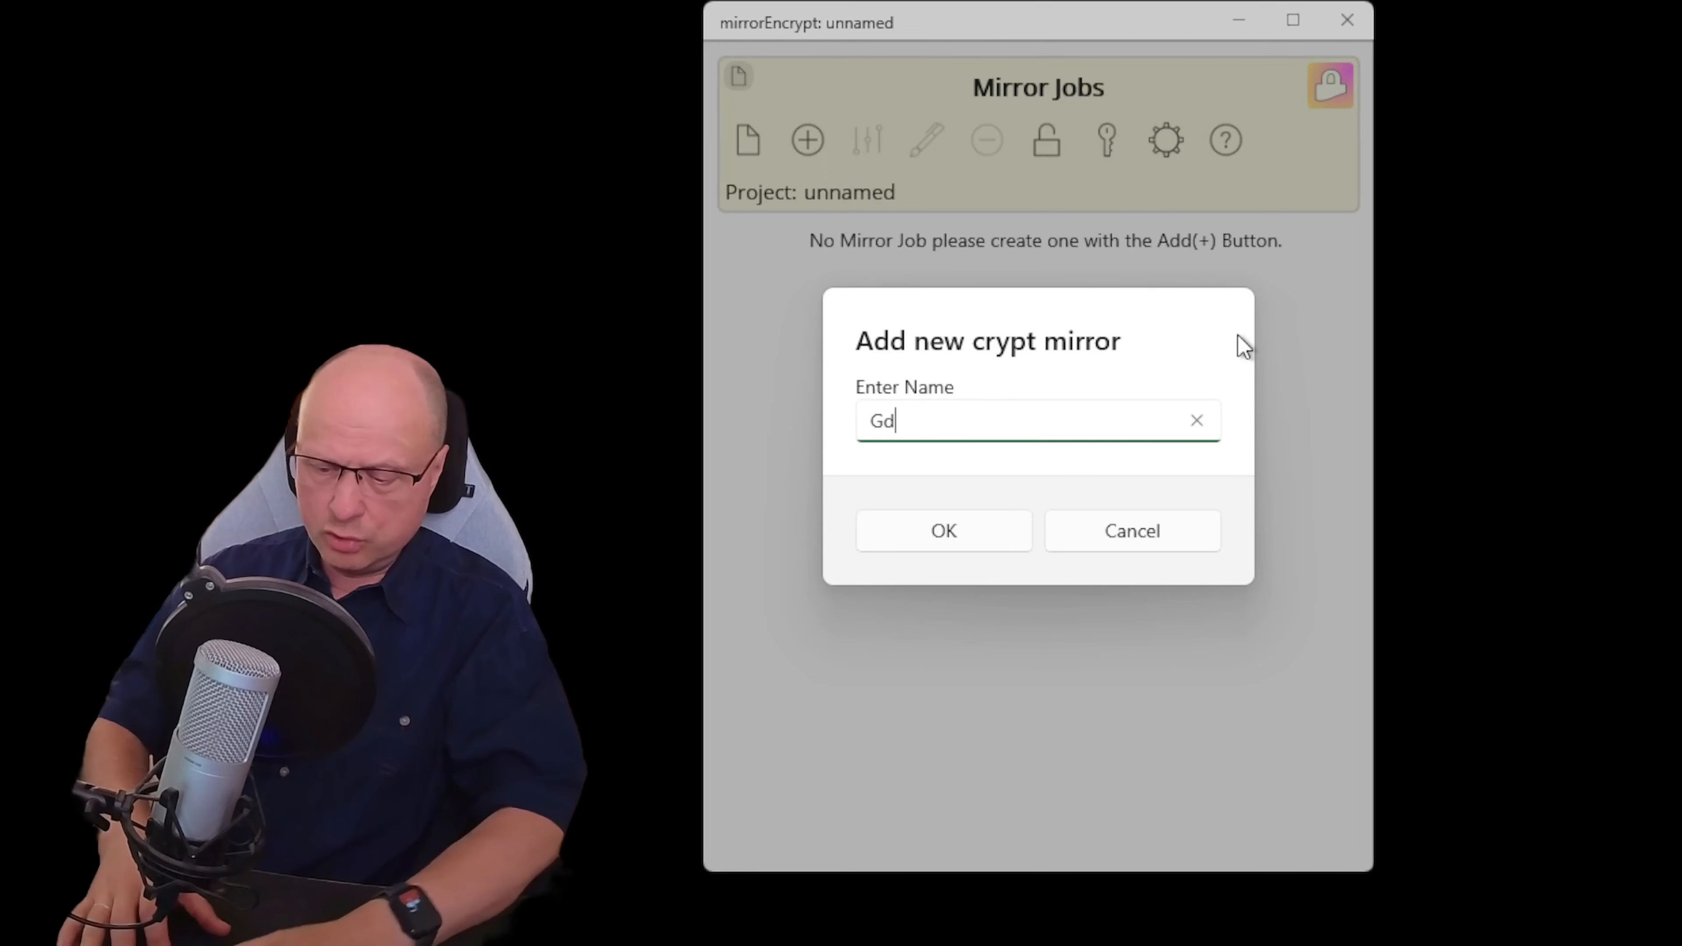
text(rive)
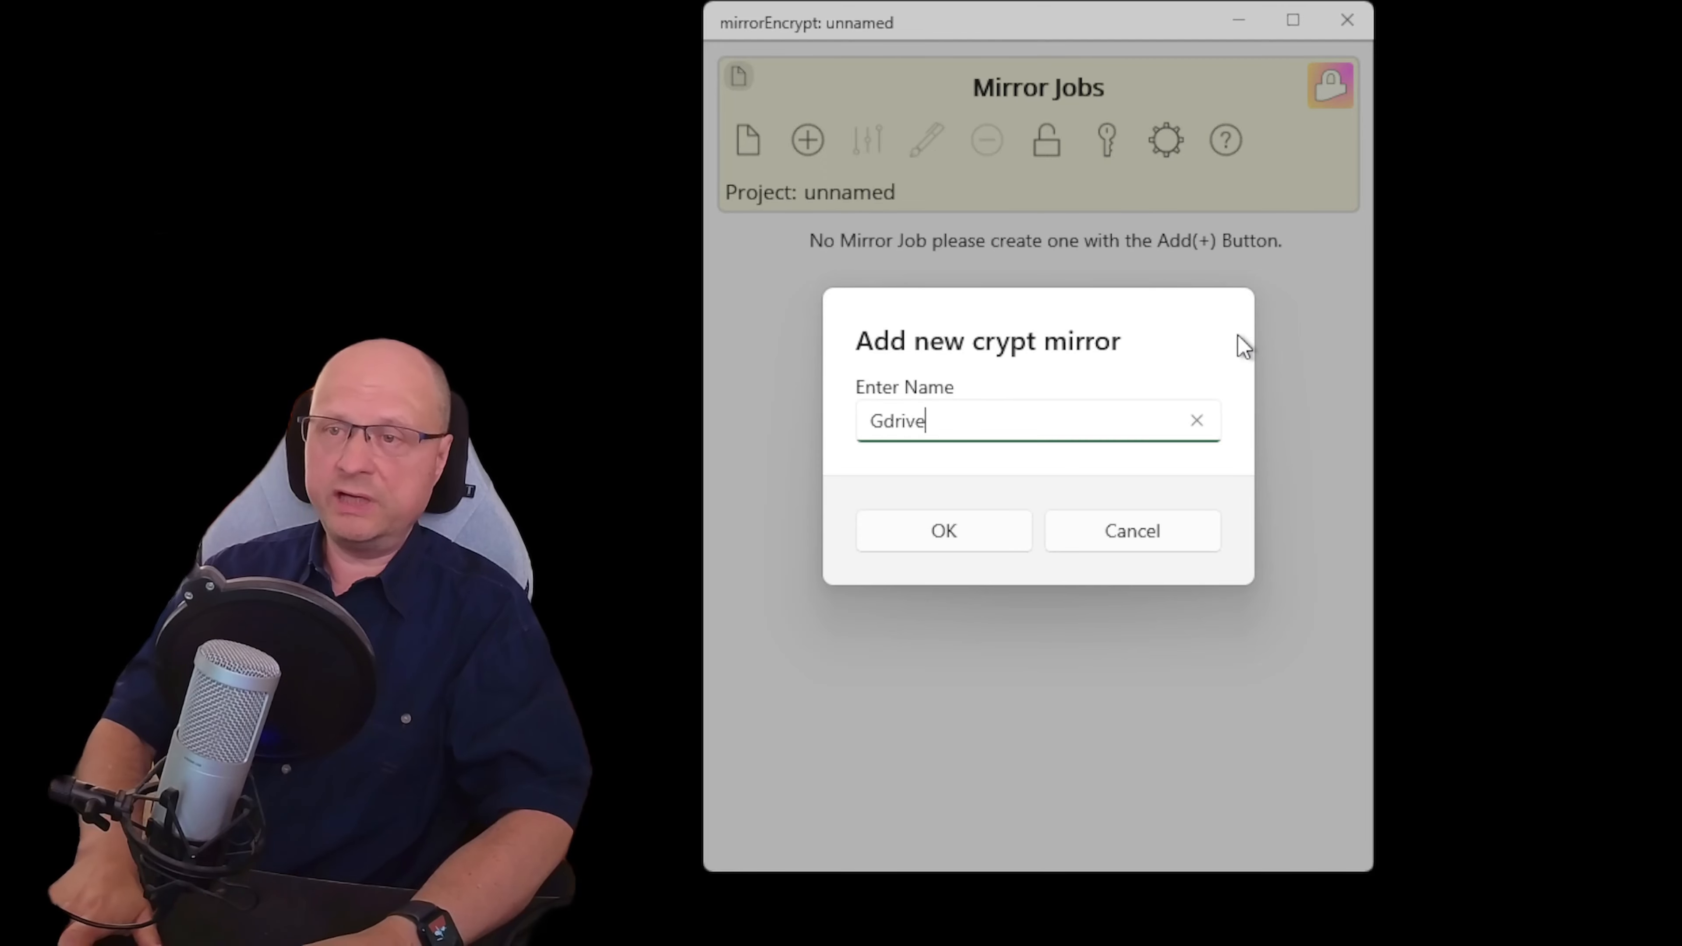
text(:)
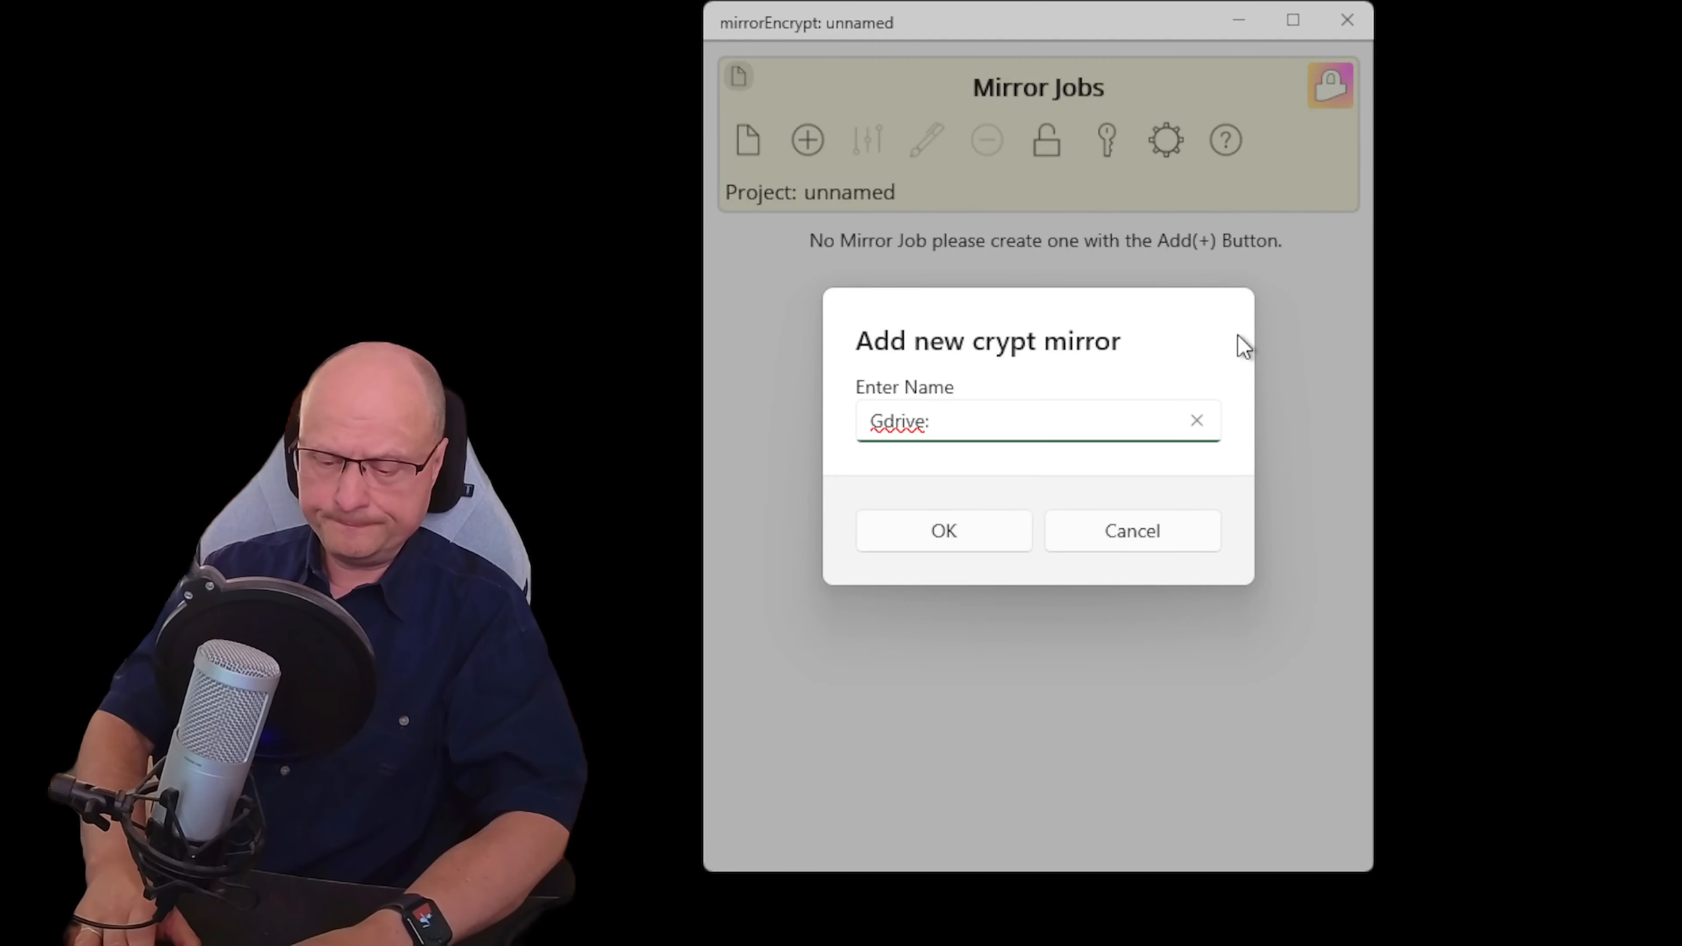
text(finalToon)
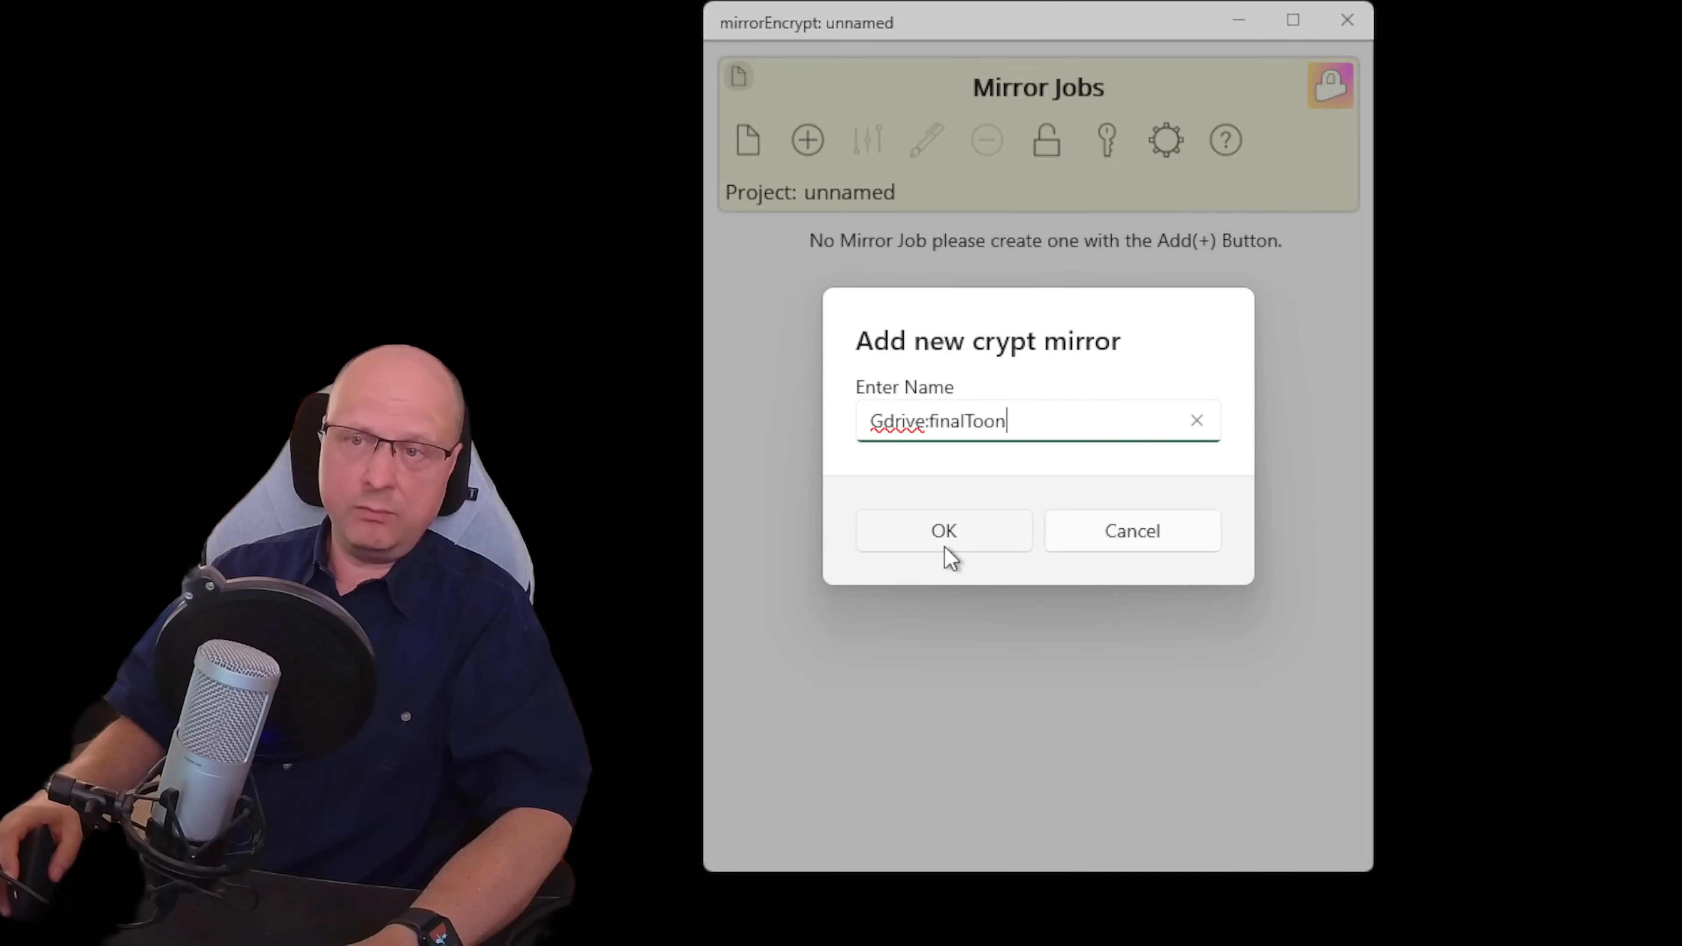
click(966, 544)
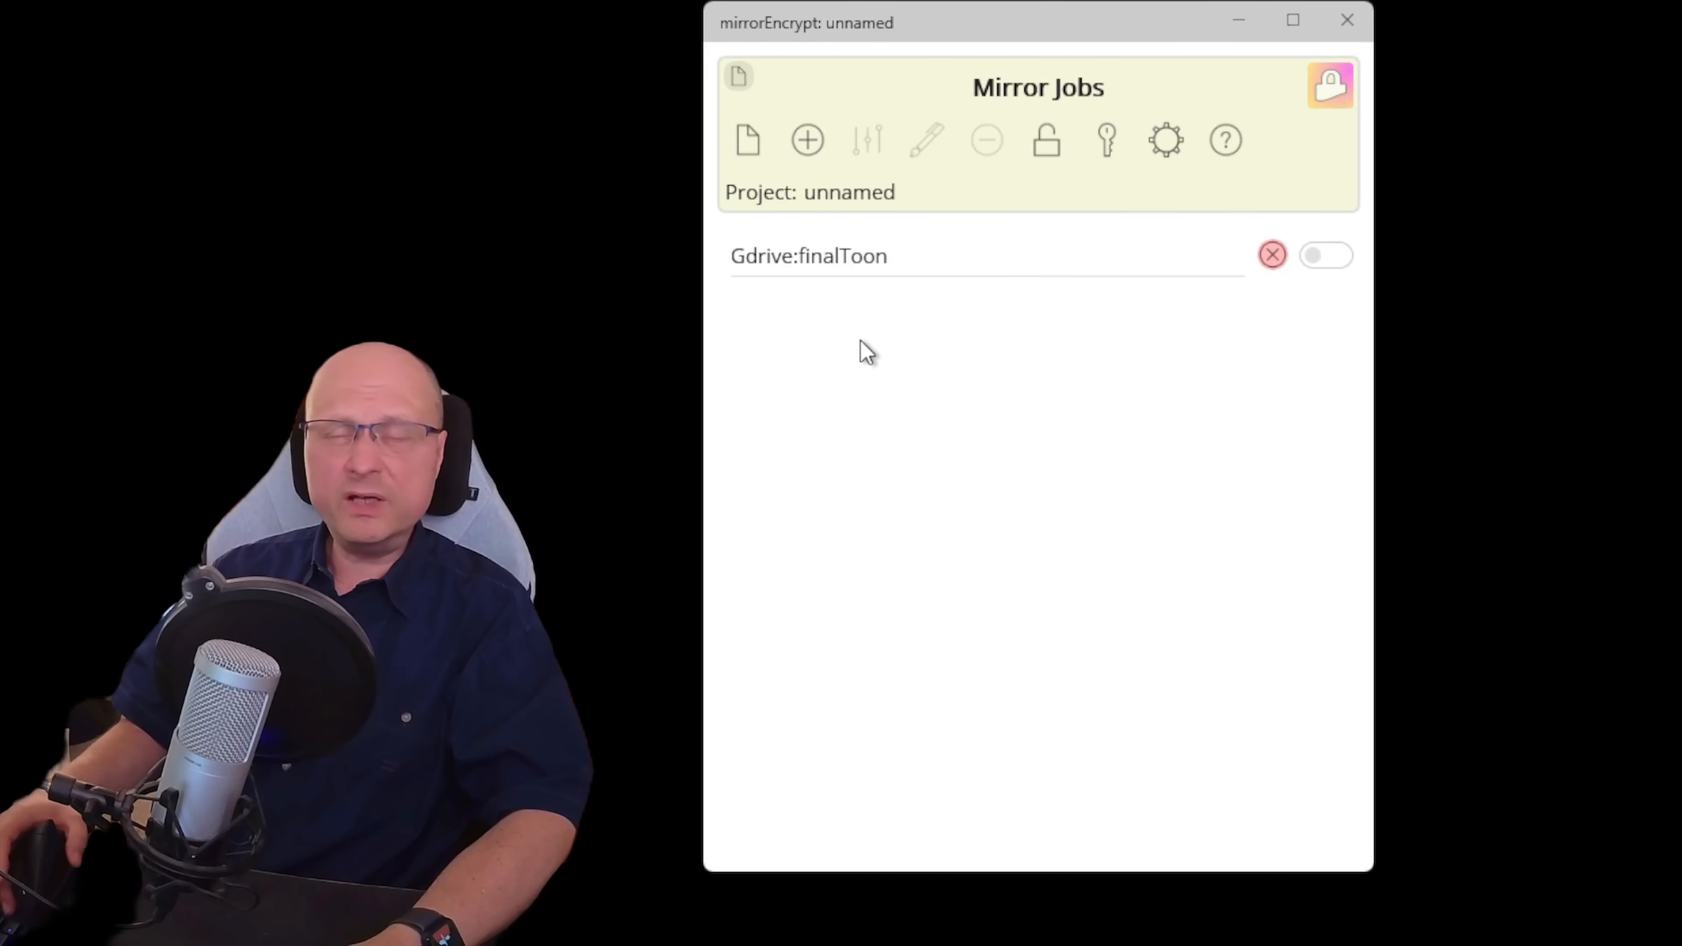
Add a second mirror job named 'GDrive:finalRender'
click(807, 139)
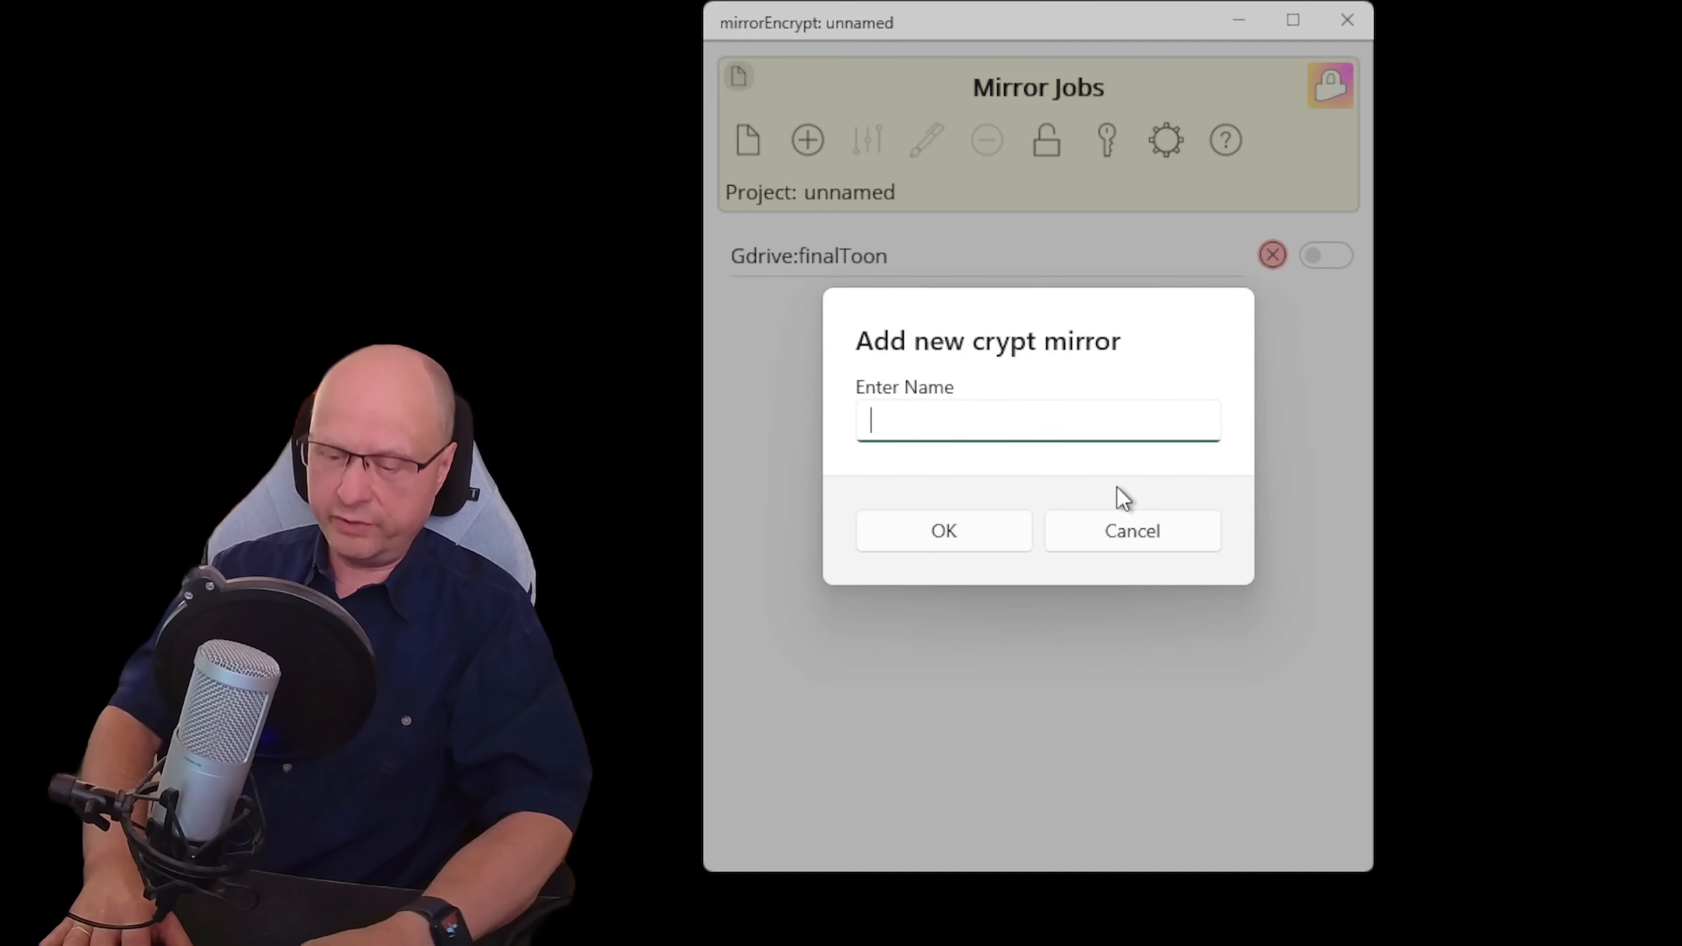
text(GDrive)
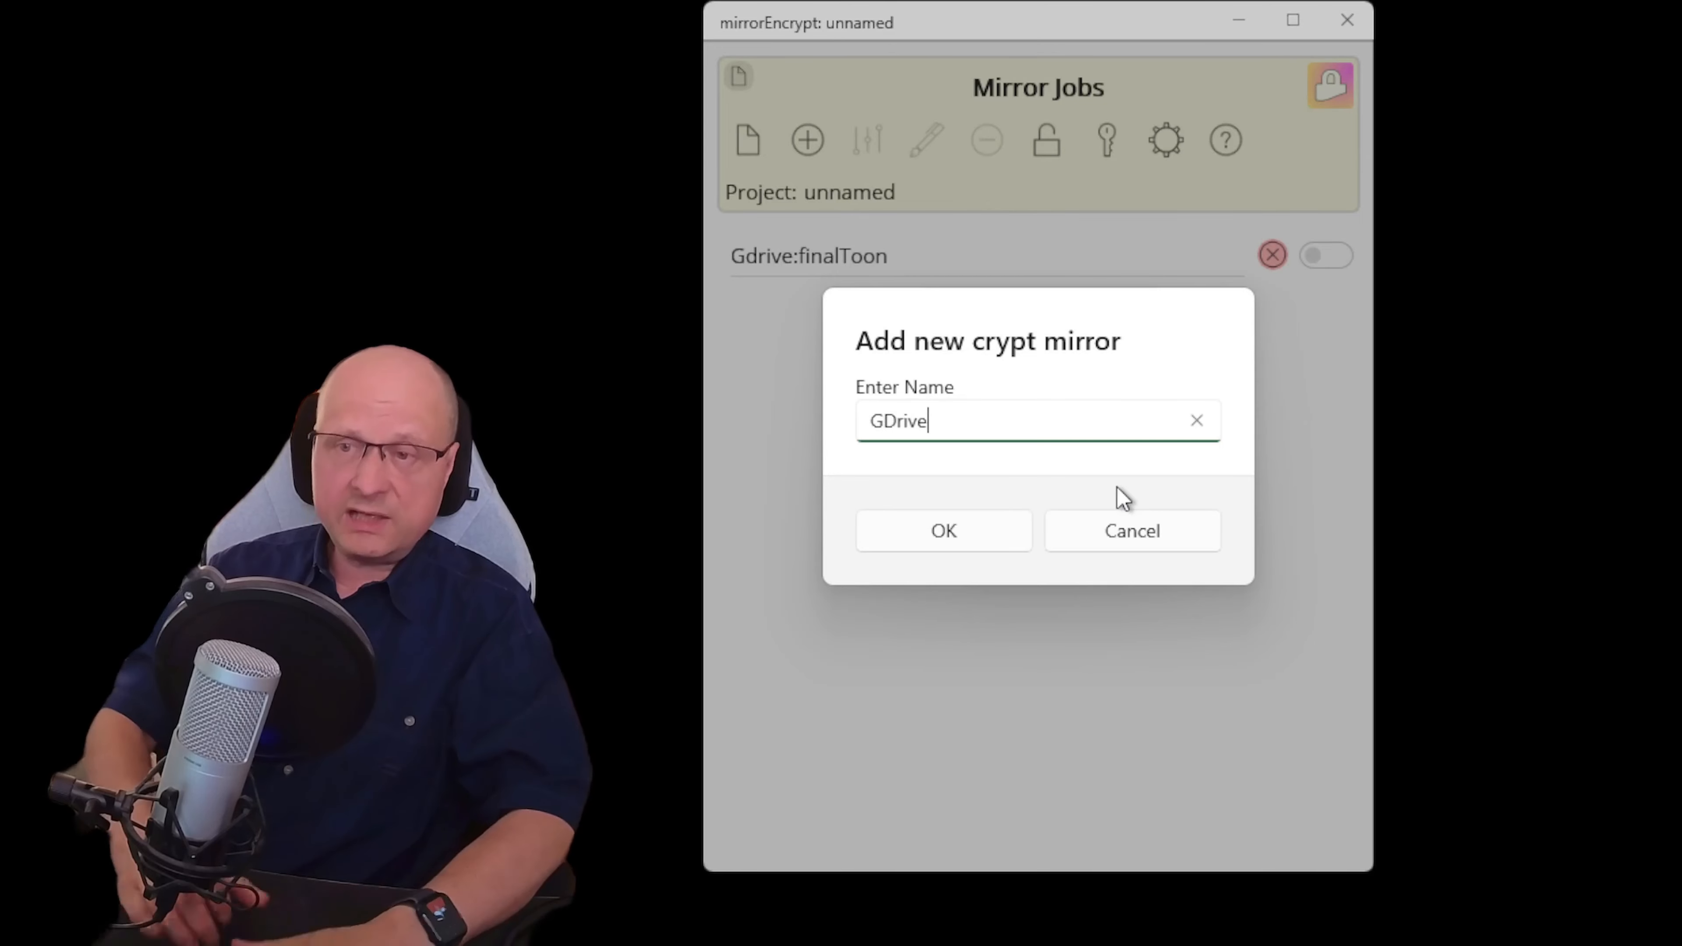
text(:)
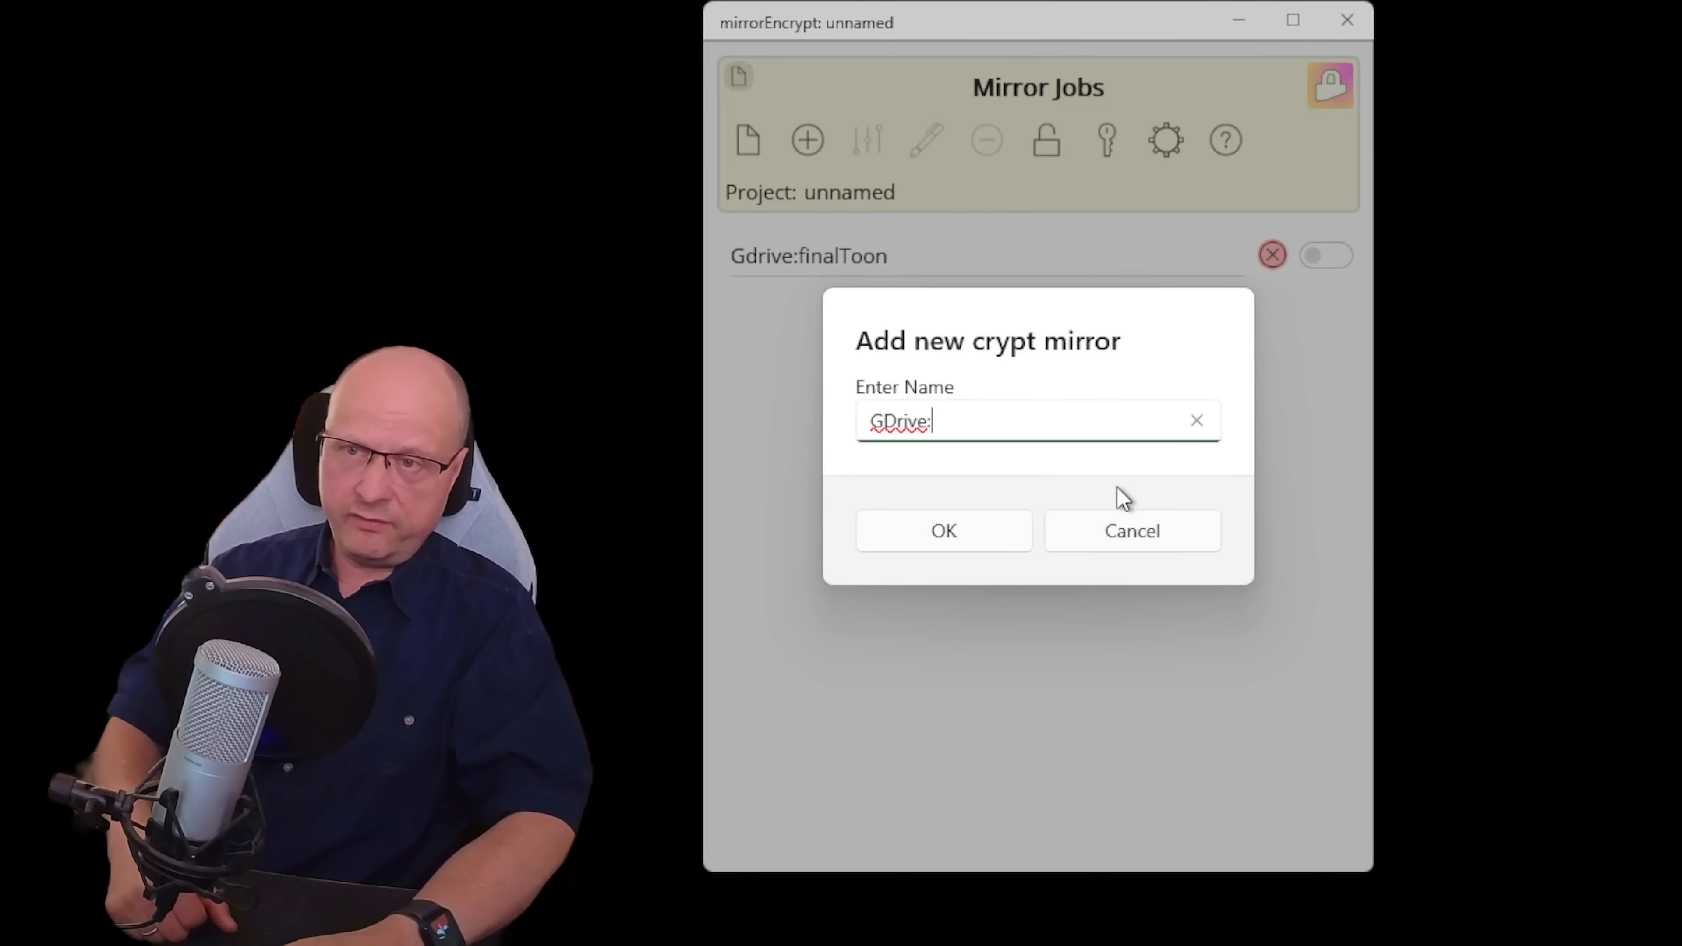
text(final)
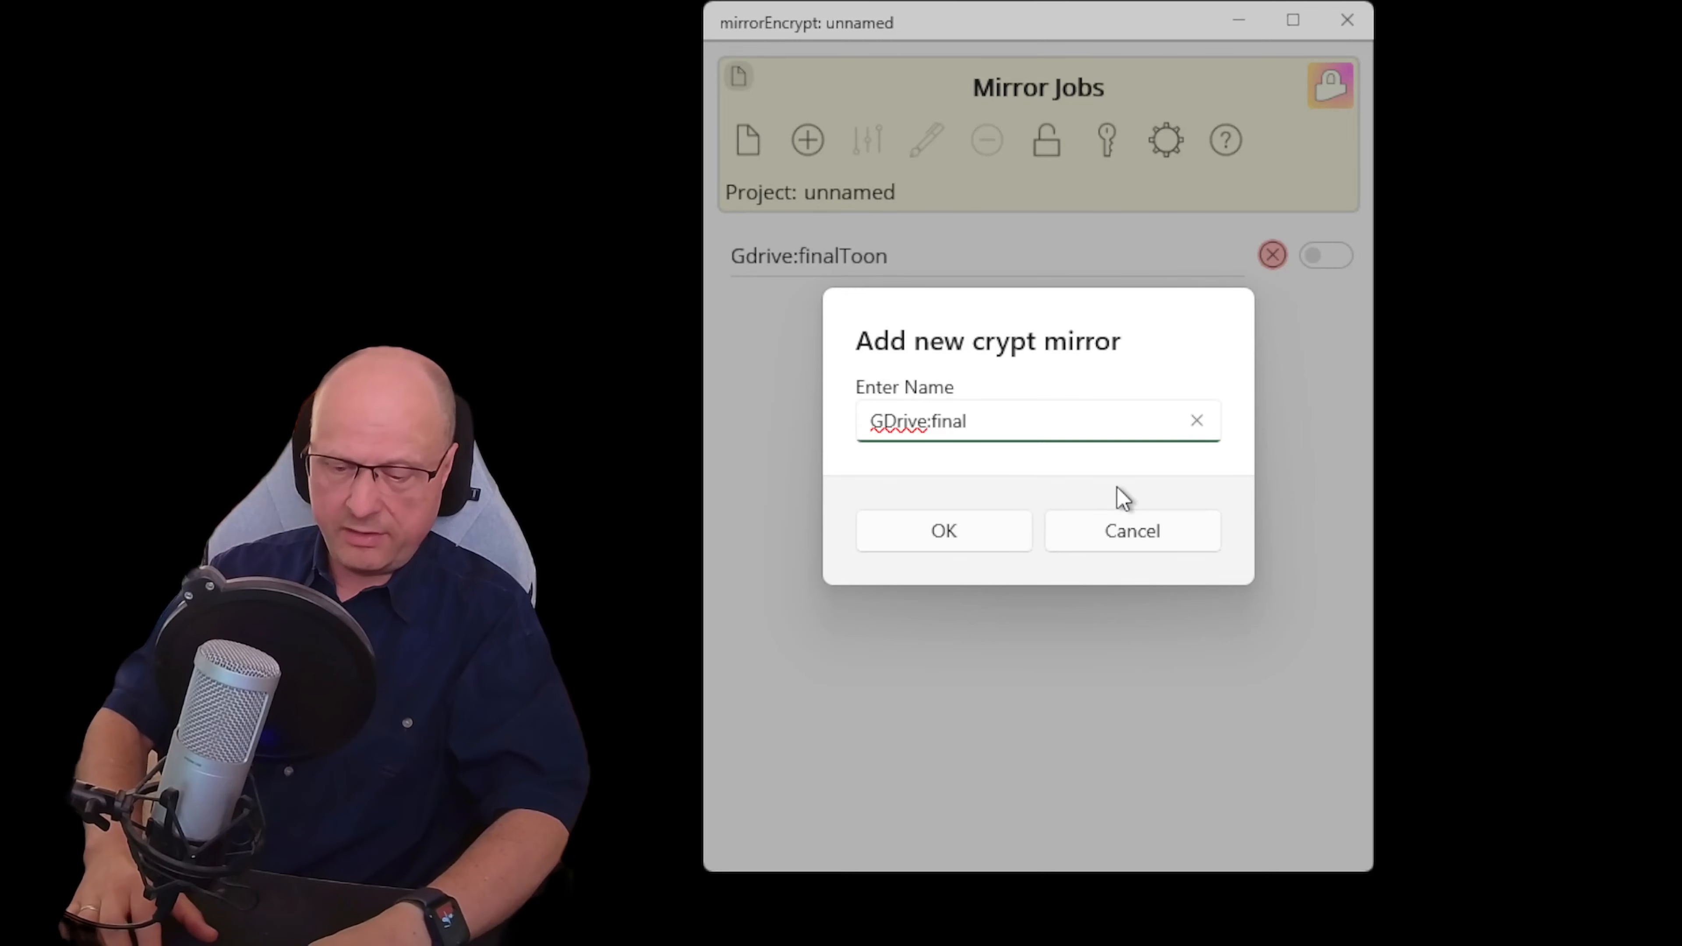
text(R)
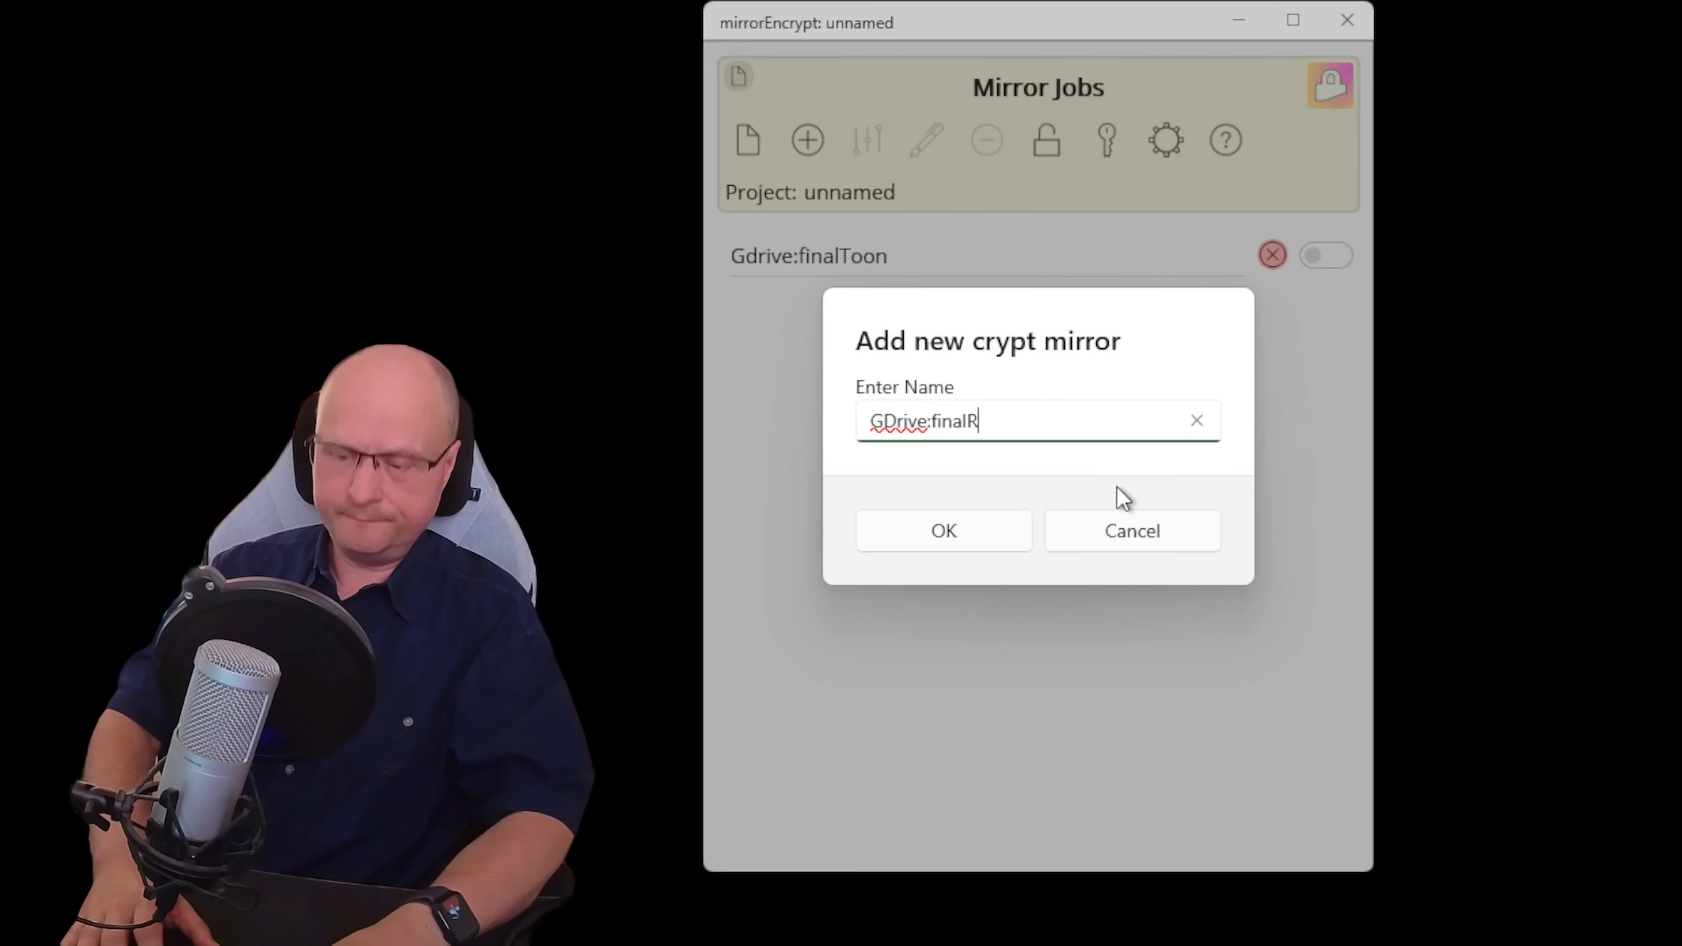
text(ender)
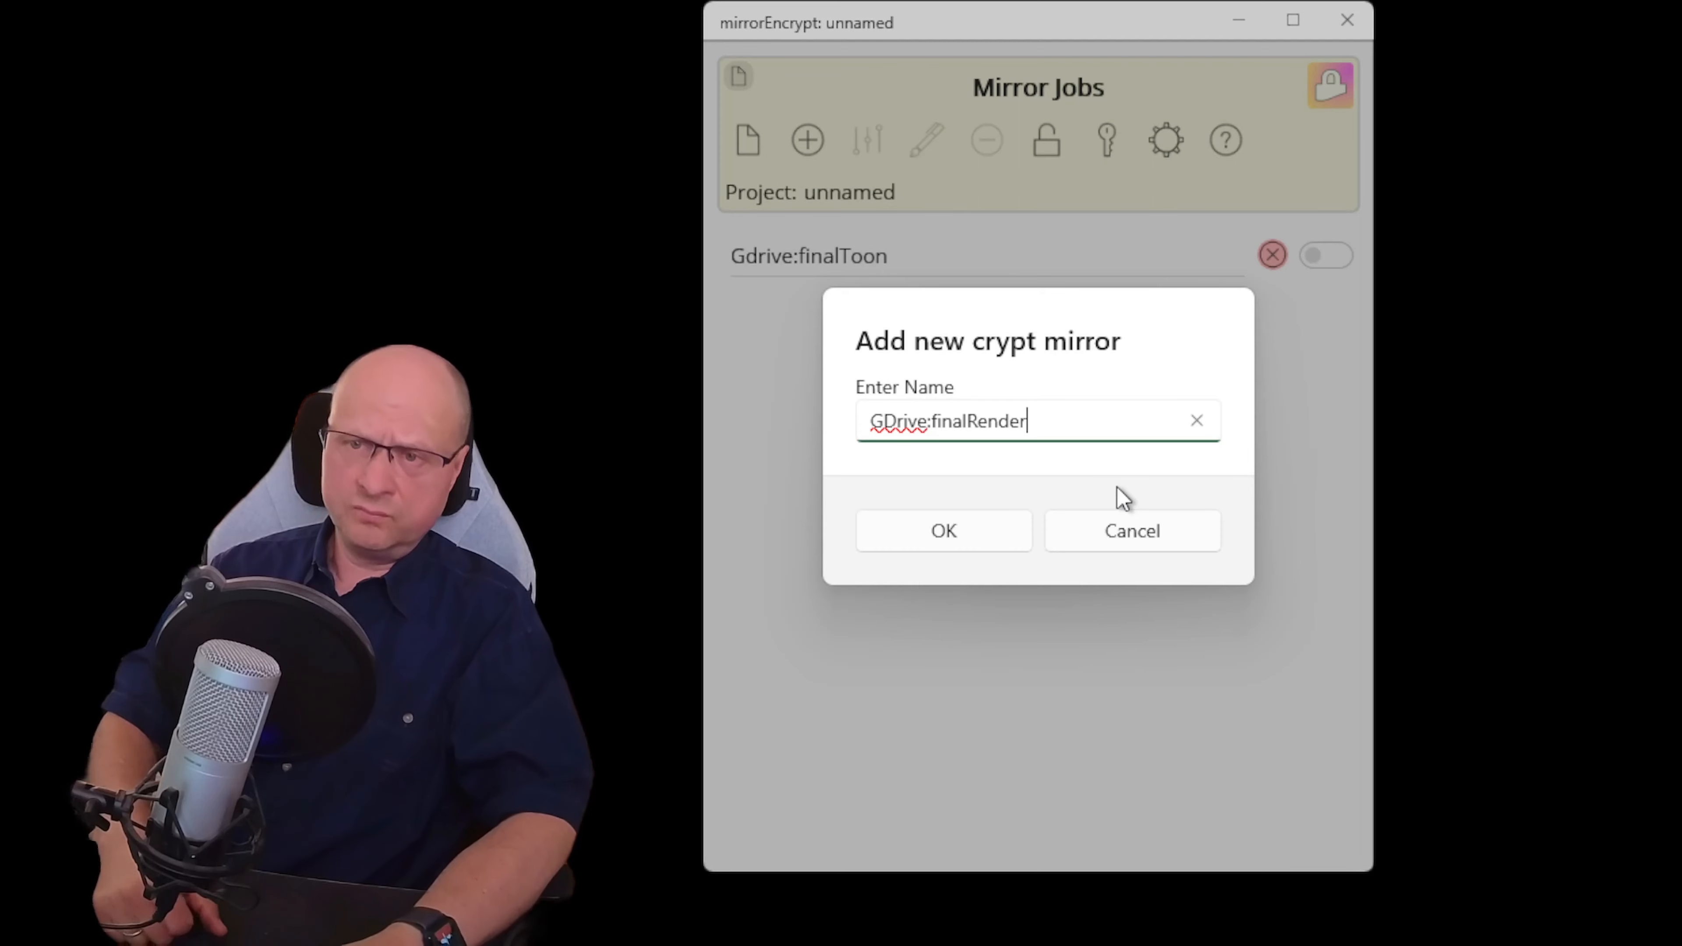
click(964, 529)
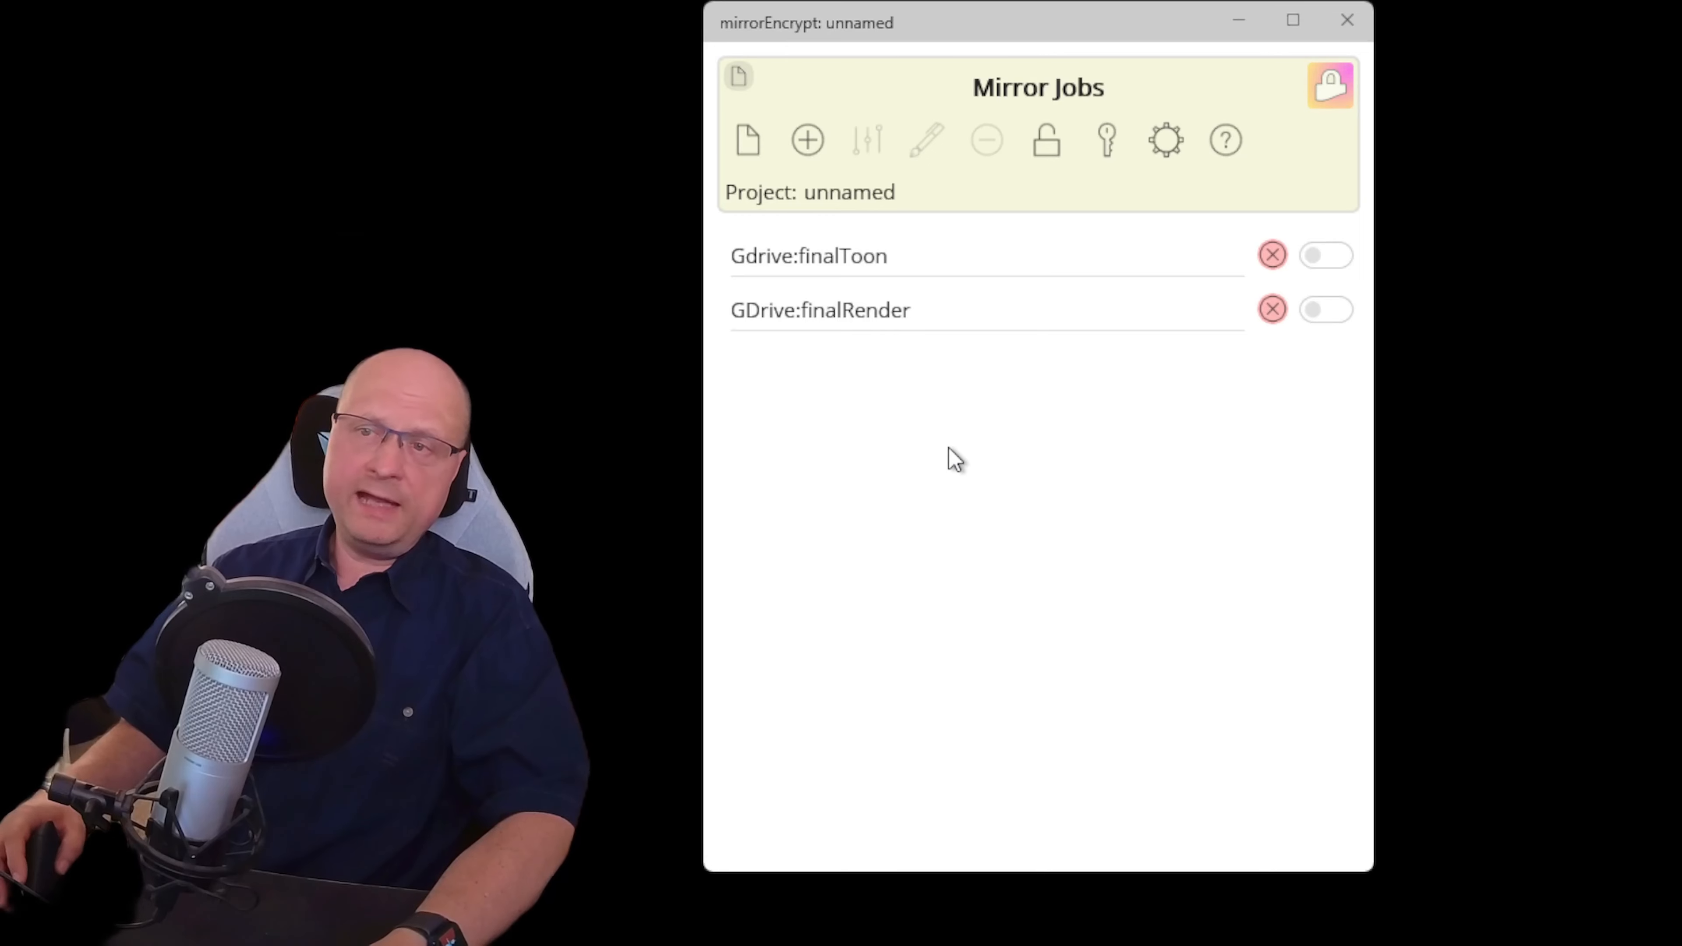
Select the Gdrive:finalToon job and show its settings page
click(891, 271)
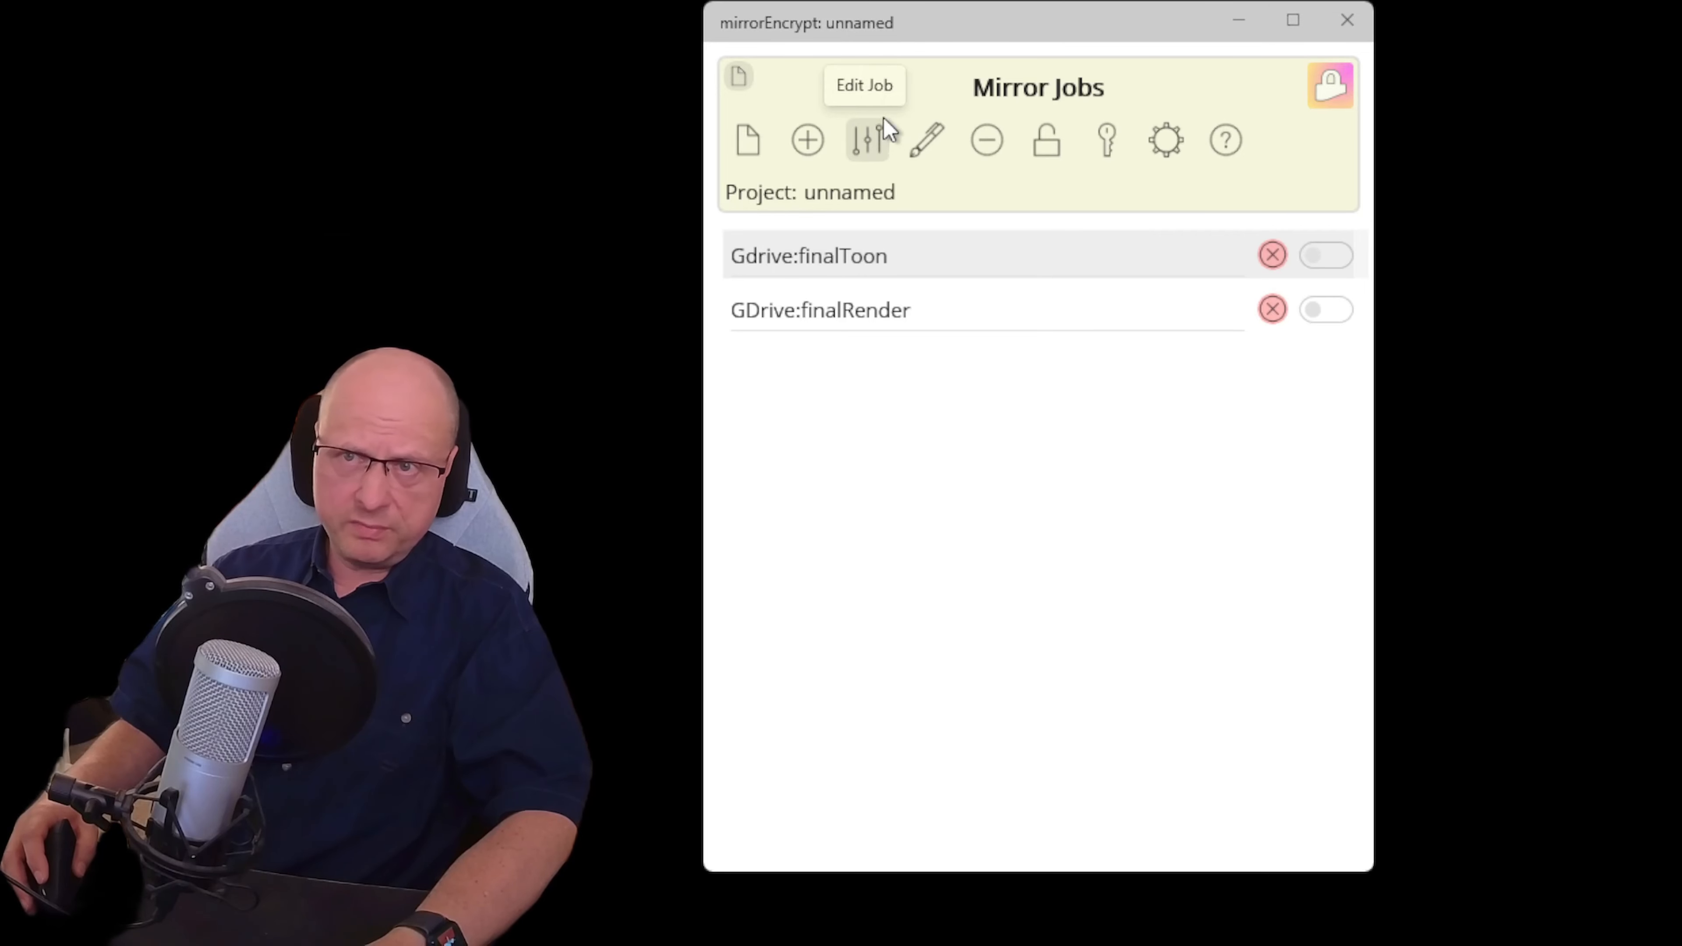
click(870, 142)
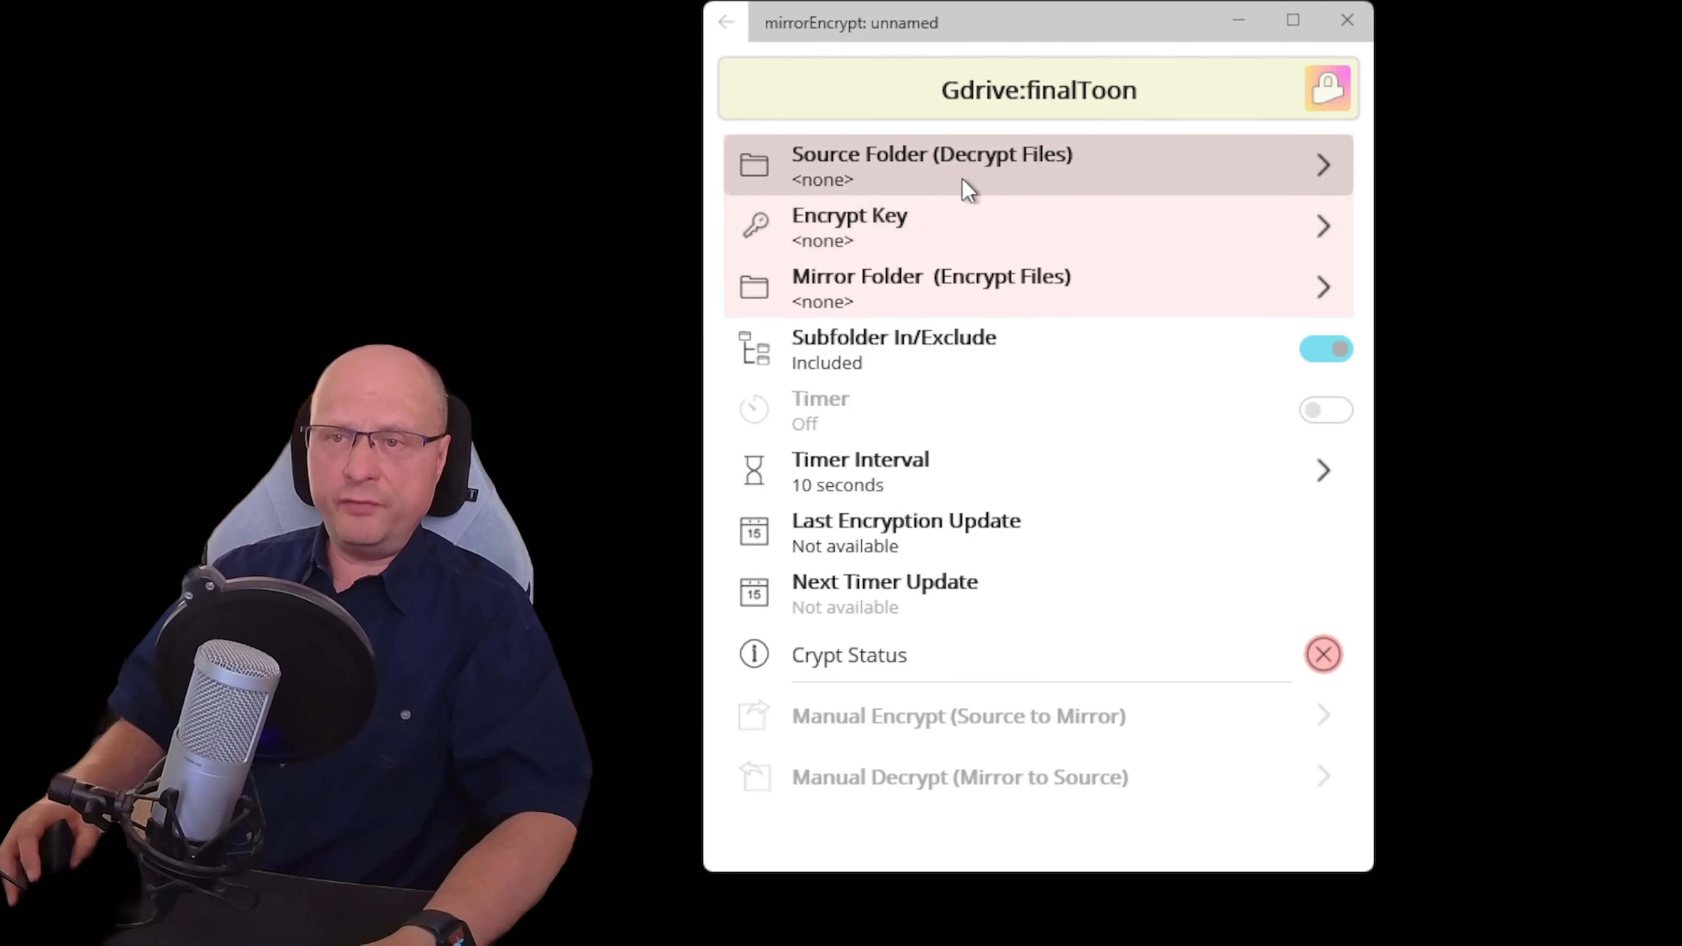
Set Gdrive:finalToon's source folder to Documents\cebas_work\beta\mirrorEncrypt
click(973, 167)
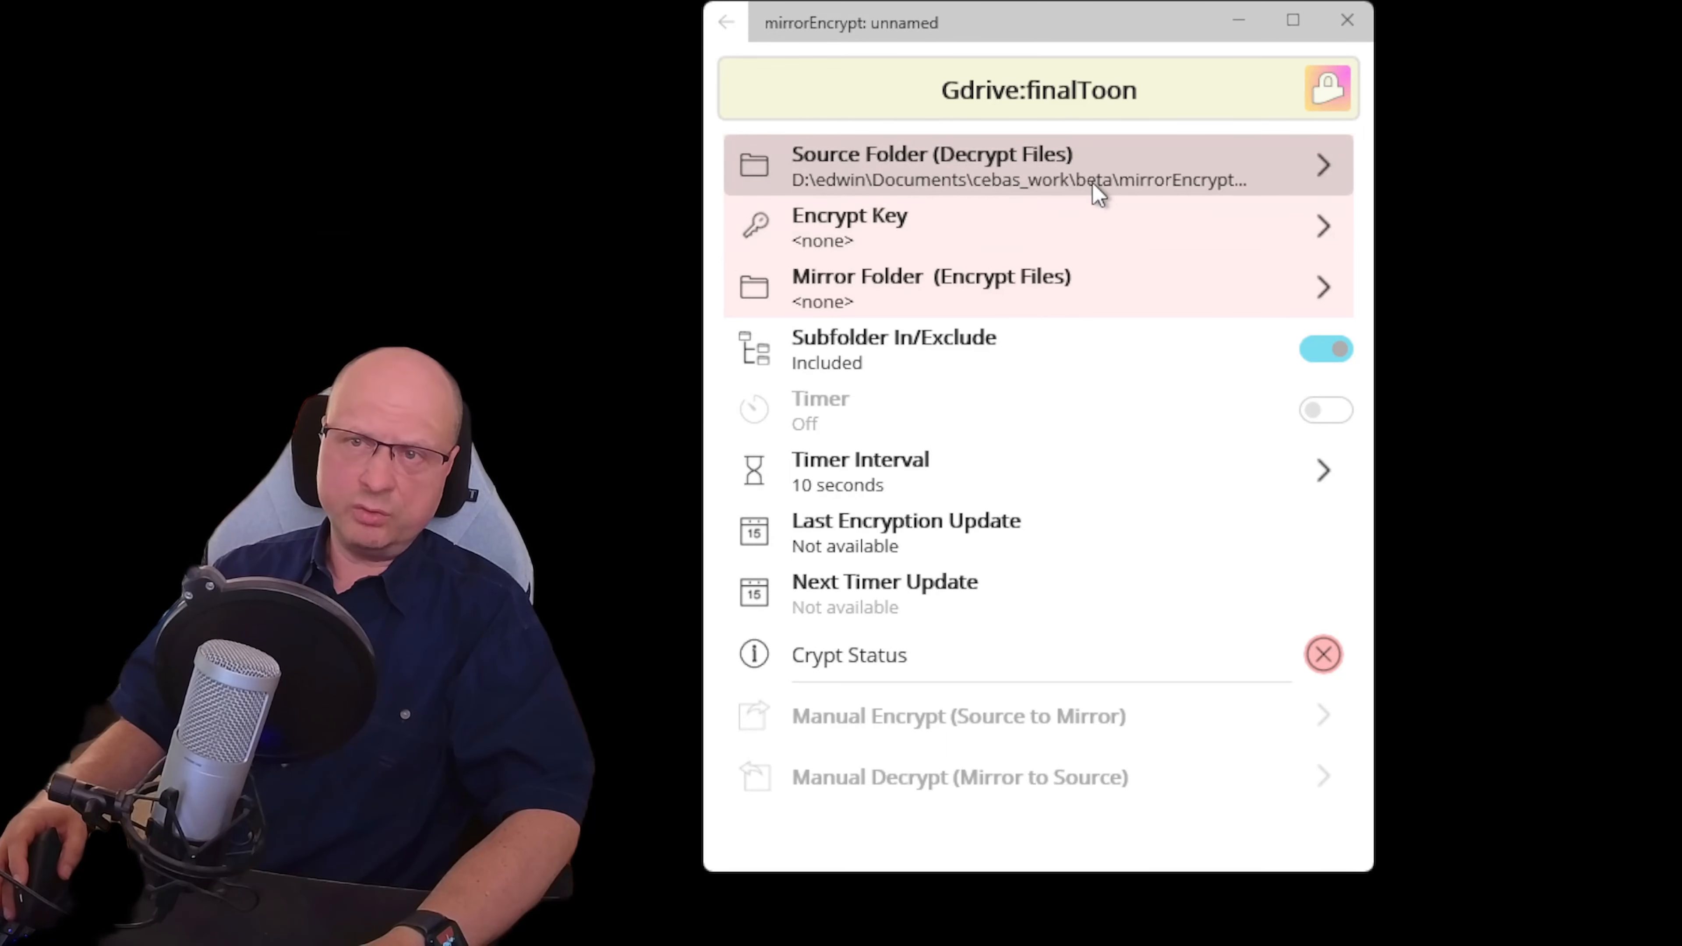
Assign MySecure Key as the Gdrive:finalToon job's encrypt key
click(904, 222)
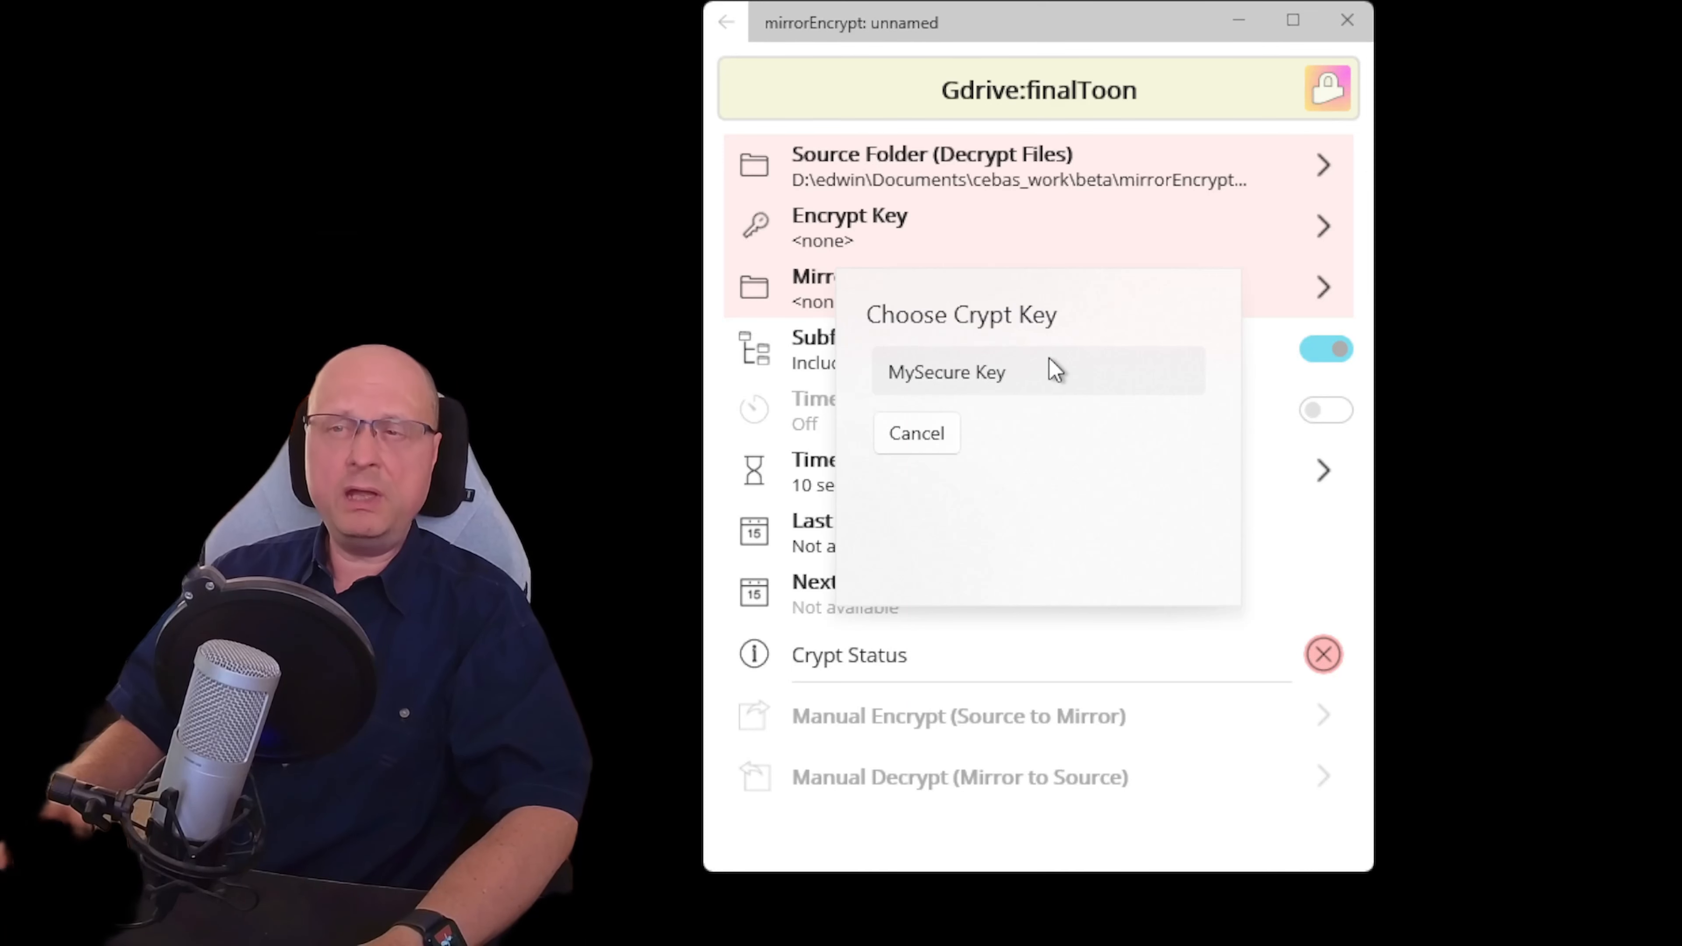
click(1031, 374)
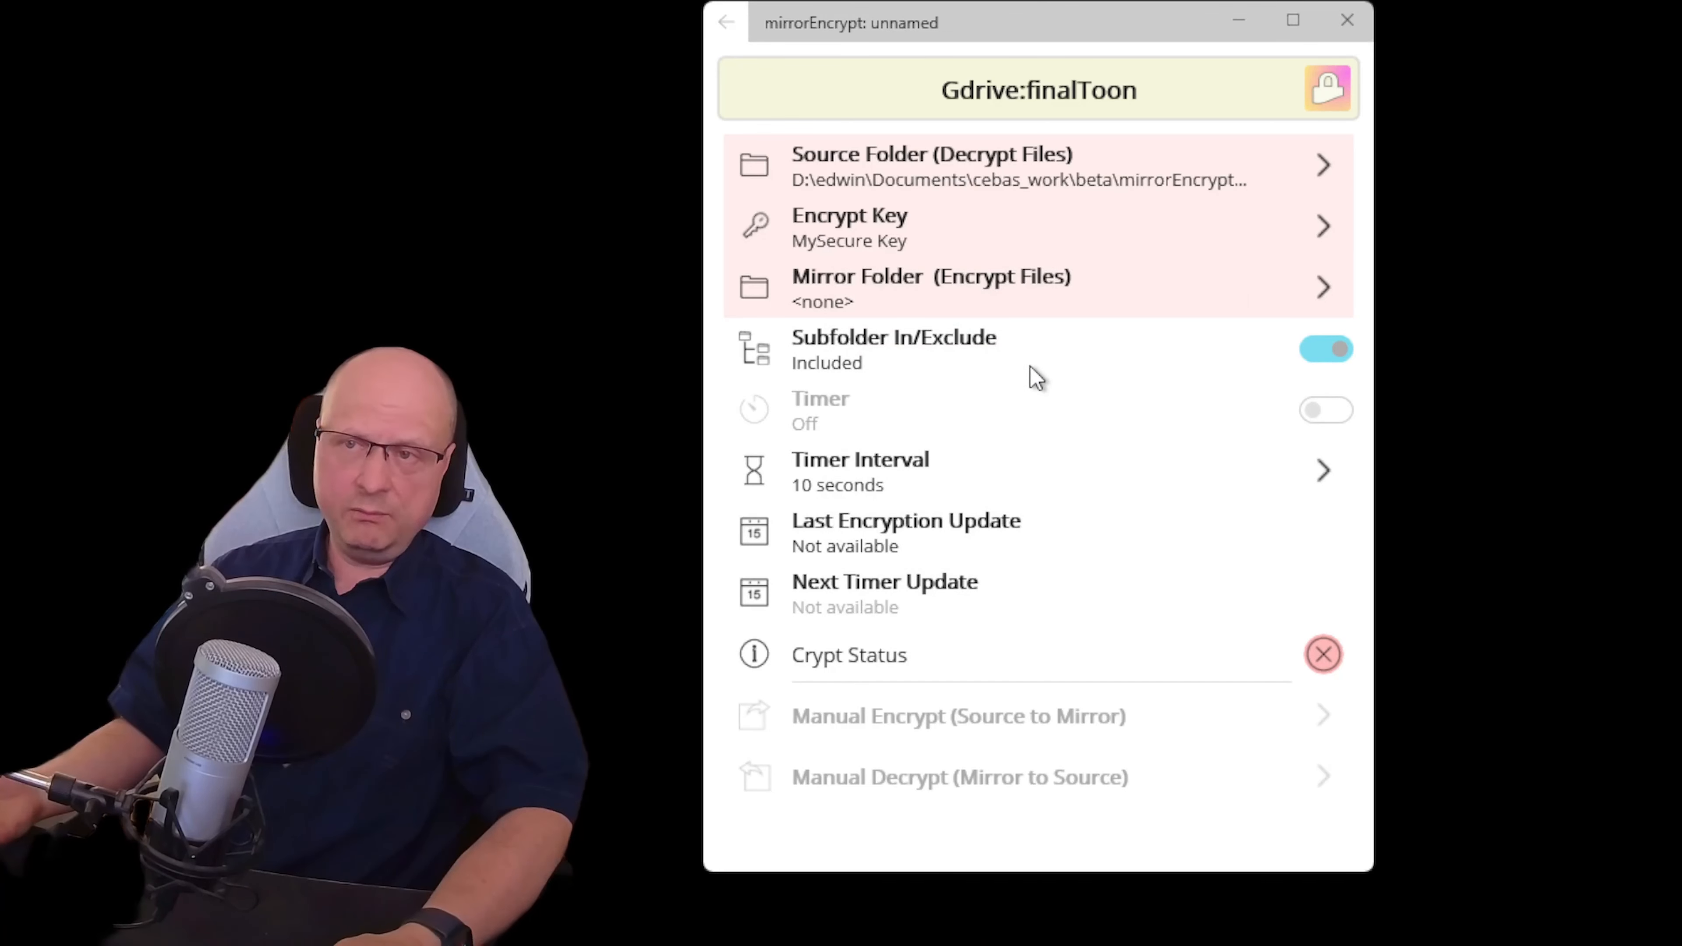
Set the finalToon job's mirror folder to G:\My Drive\mirrorEncrypt
click(940, 292)
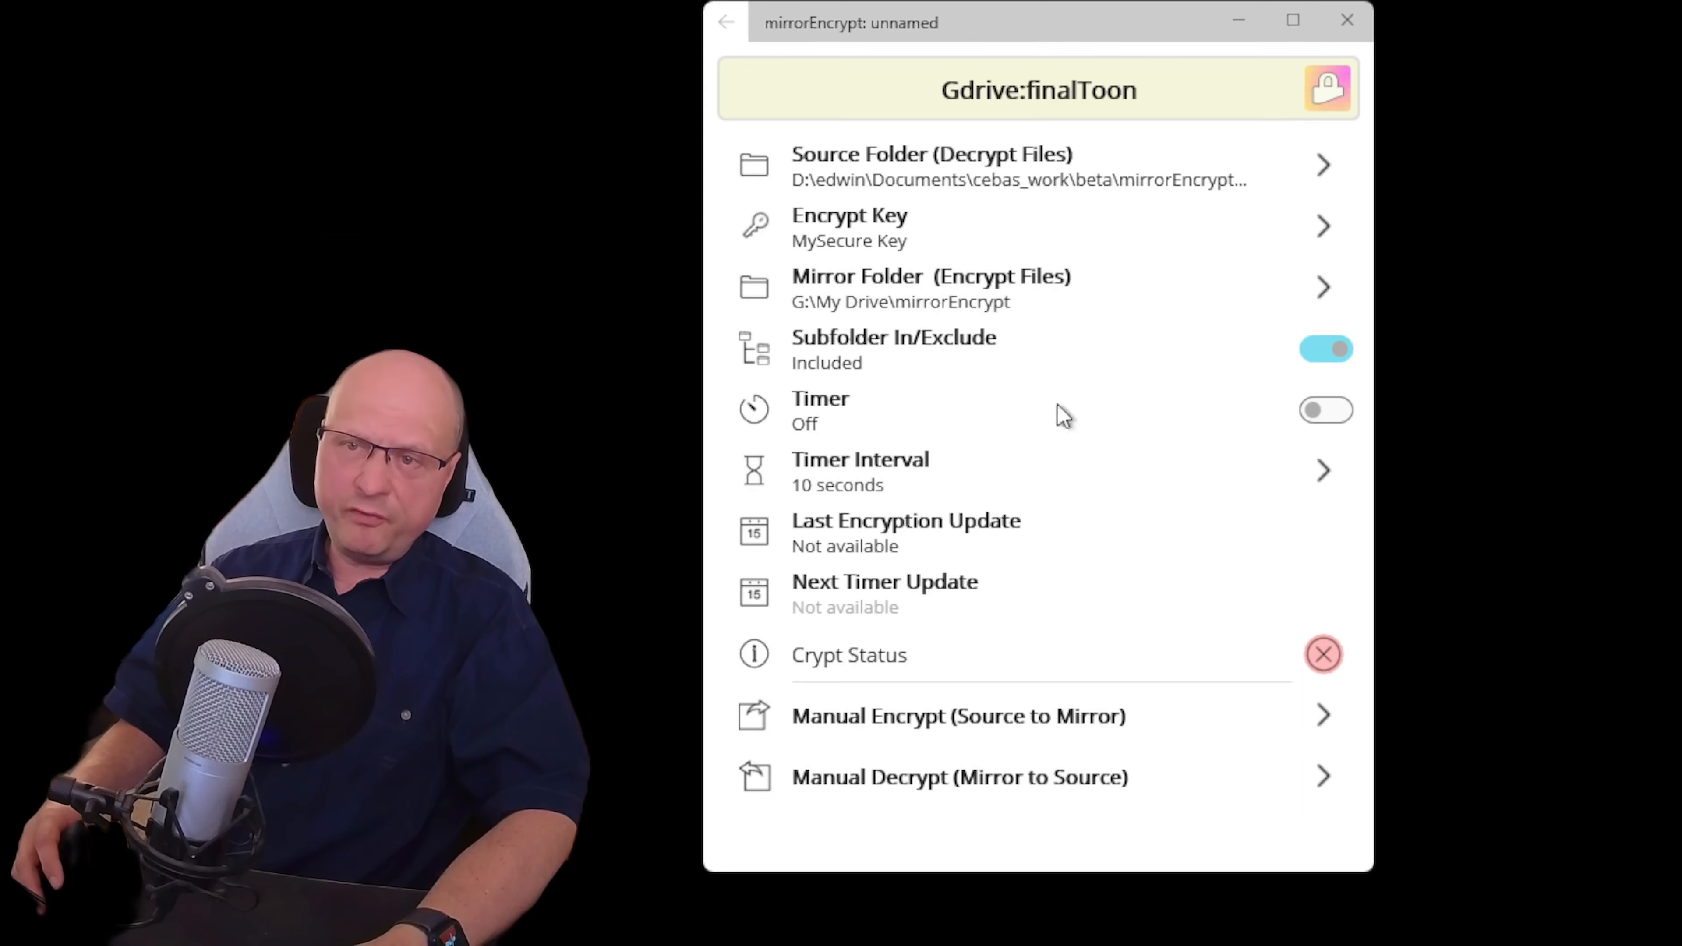
click(858, 467)
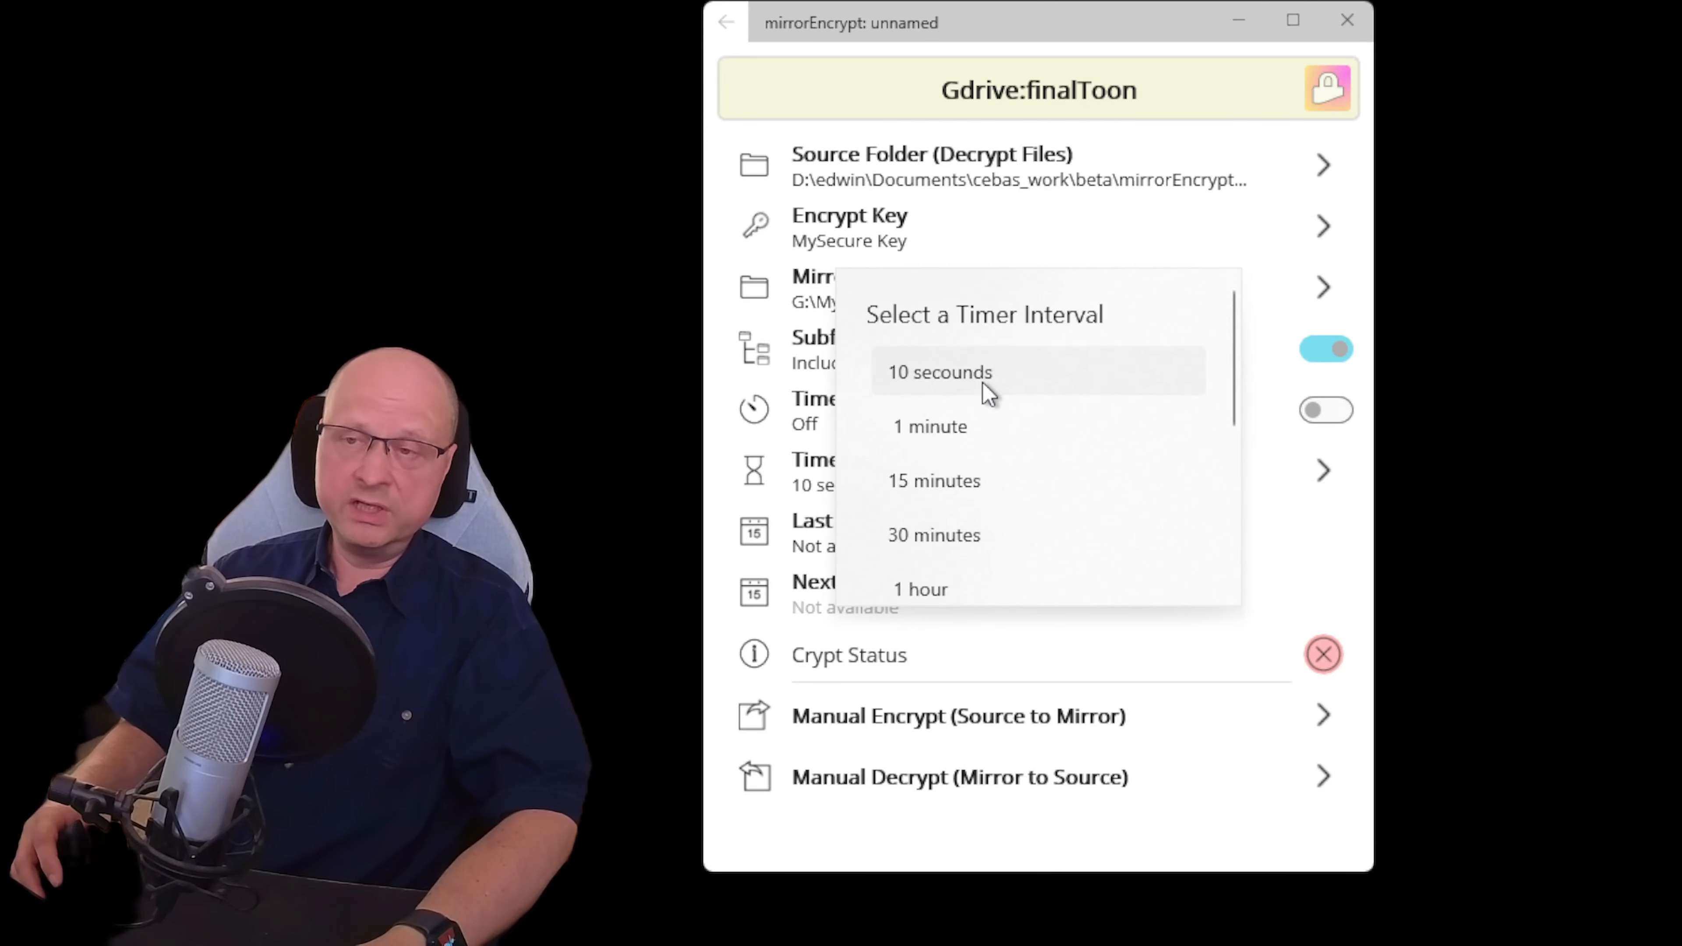
click(933, 375)
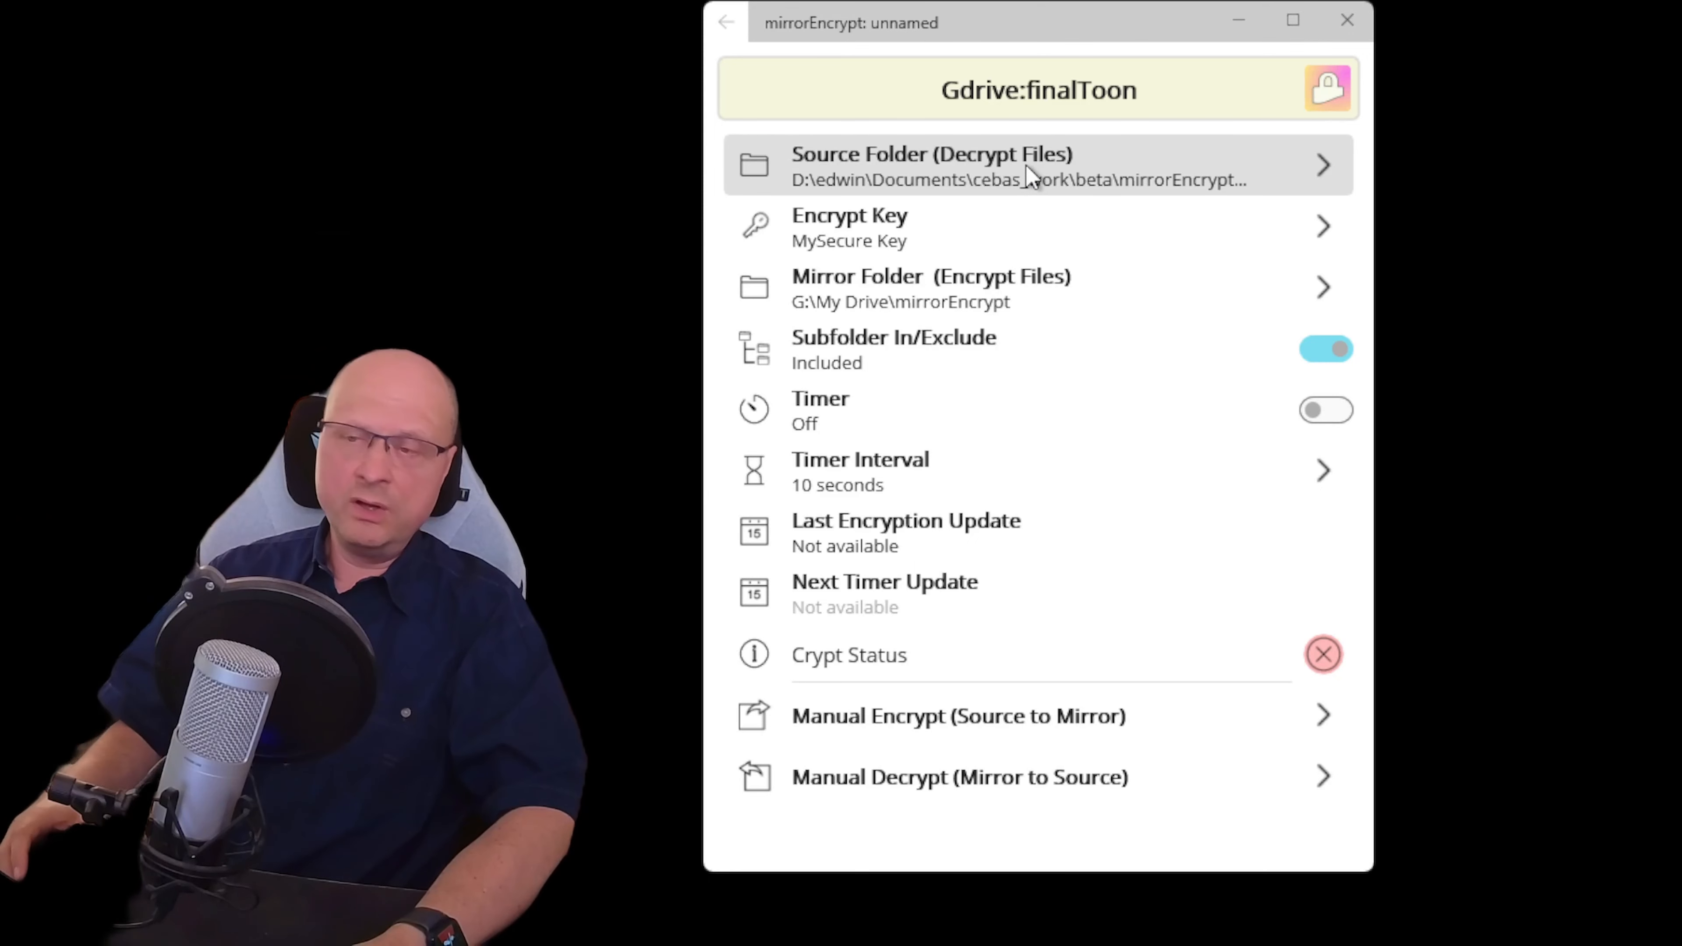
click(851, 497)
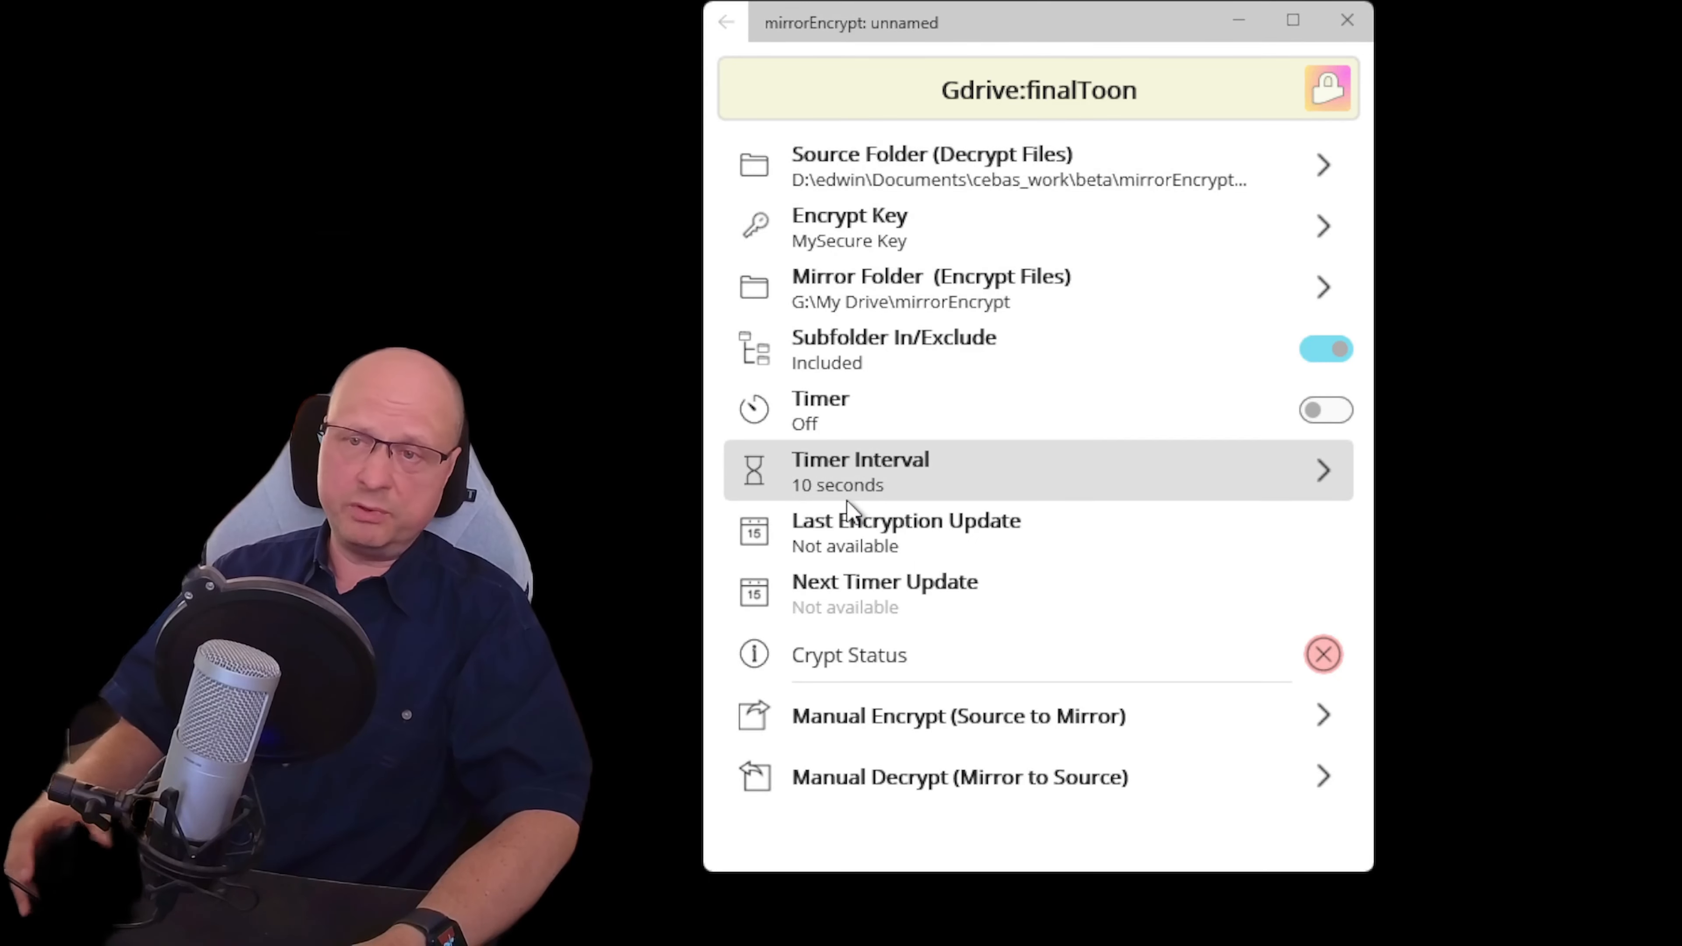
click(865, 473)
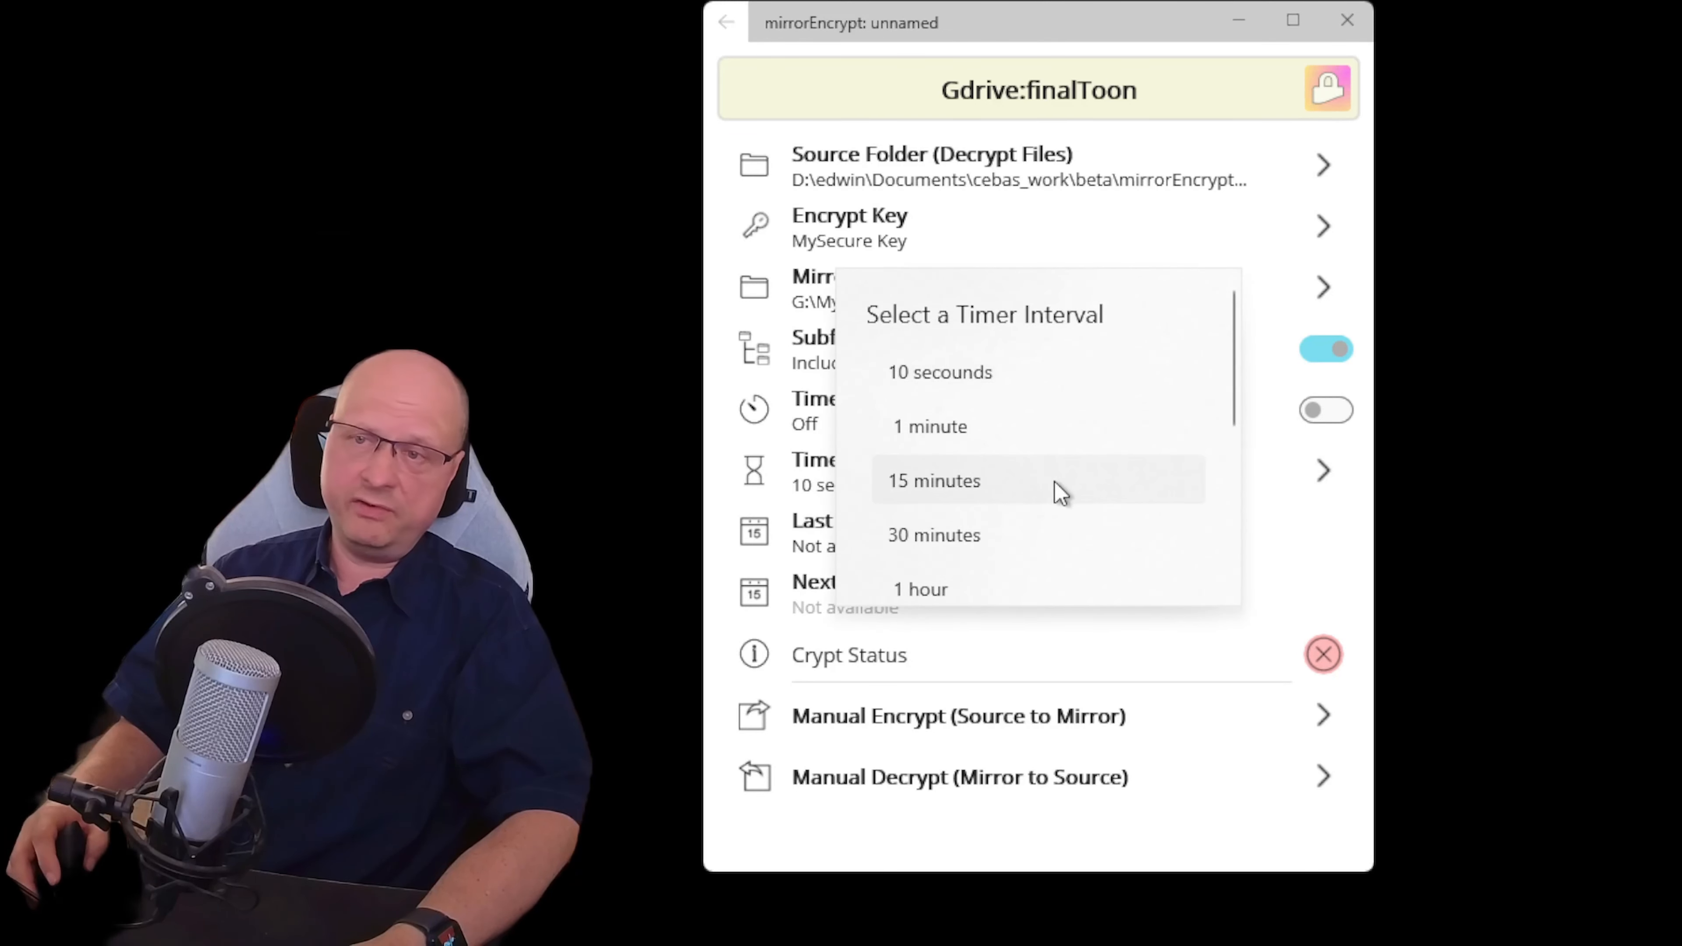
click(695, 471)
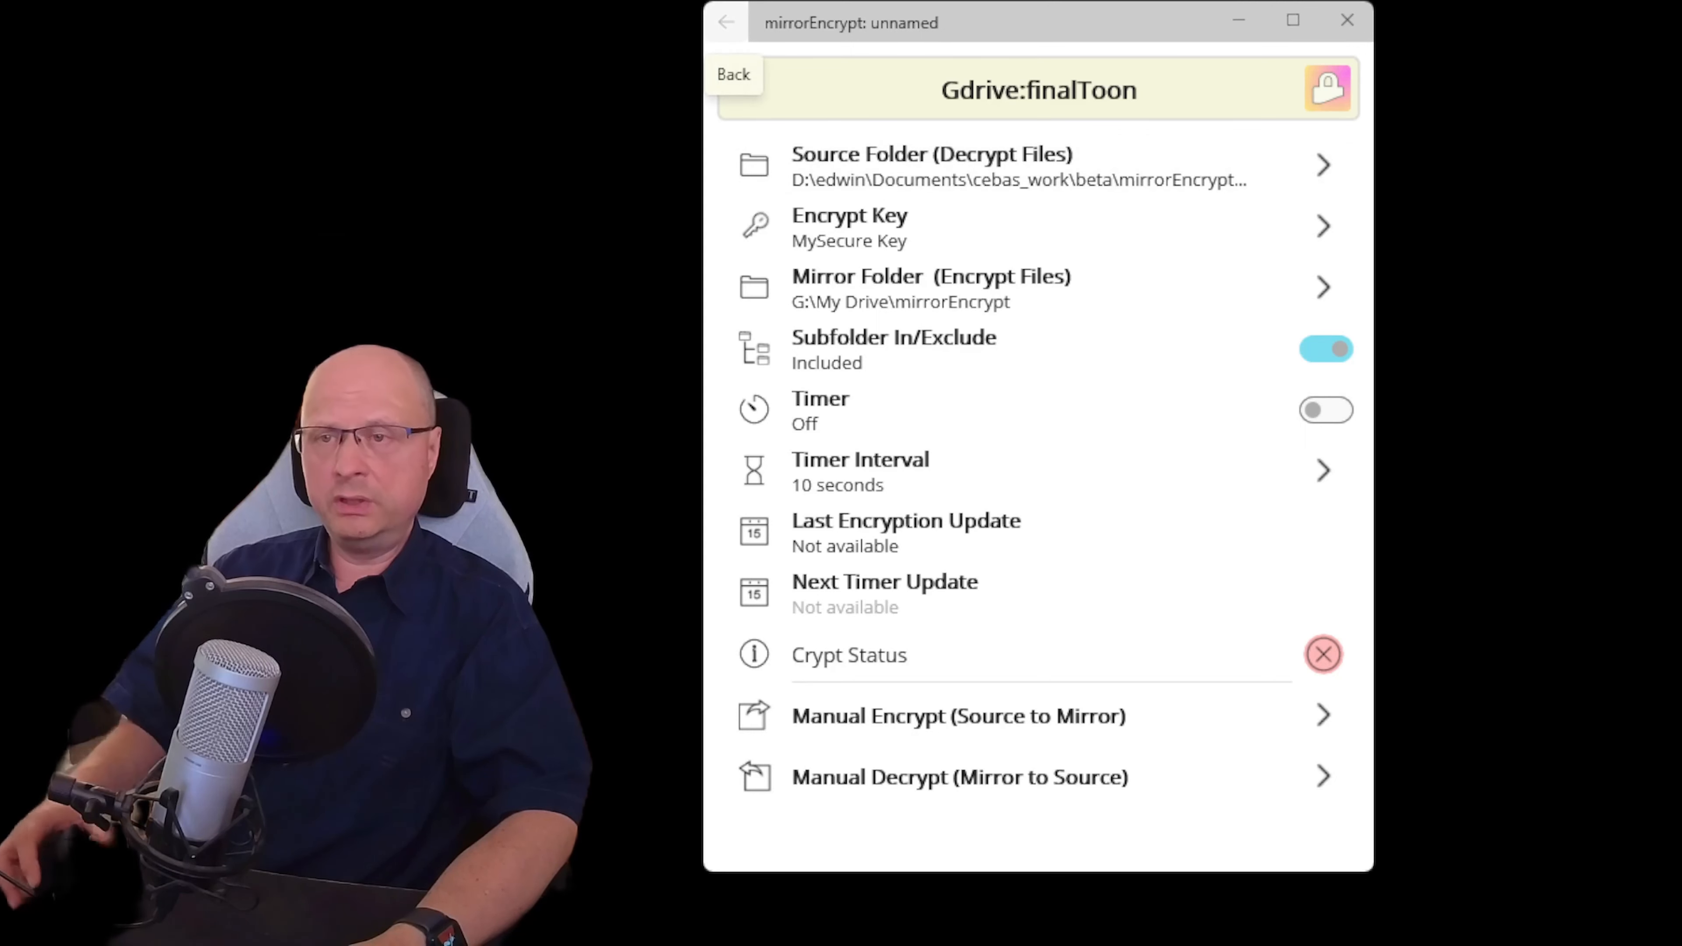
Return to the job list and show GDrive:finalRender's settings, beginning its source folder choice
click(726, 22)
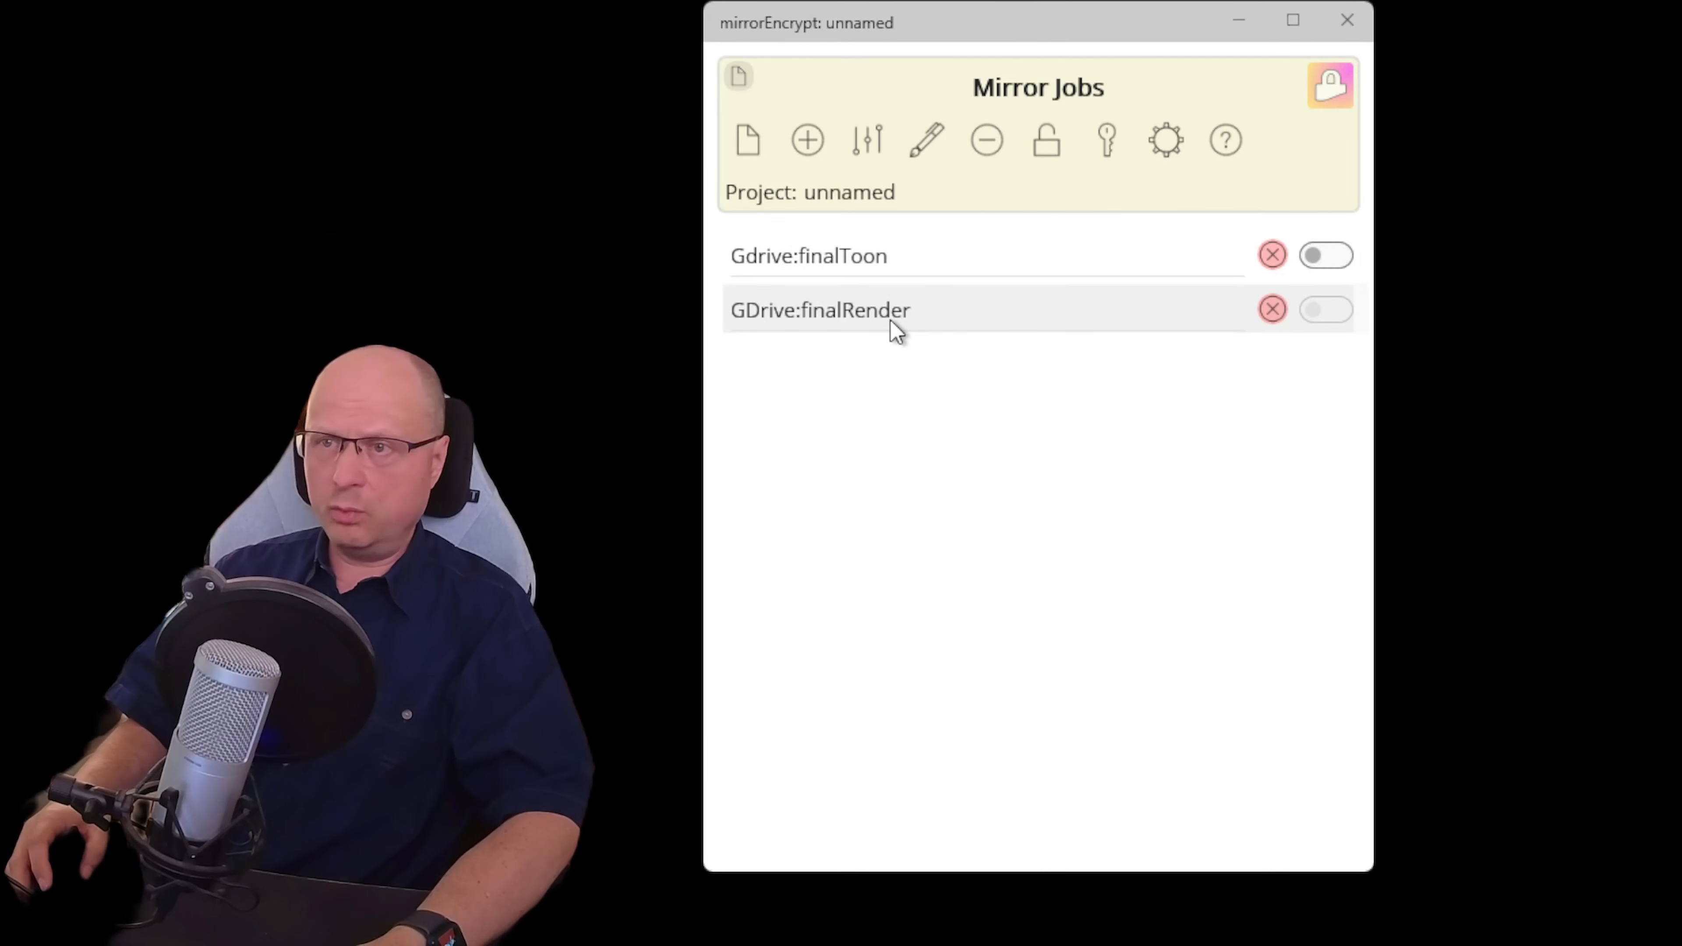
click(879, 140)
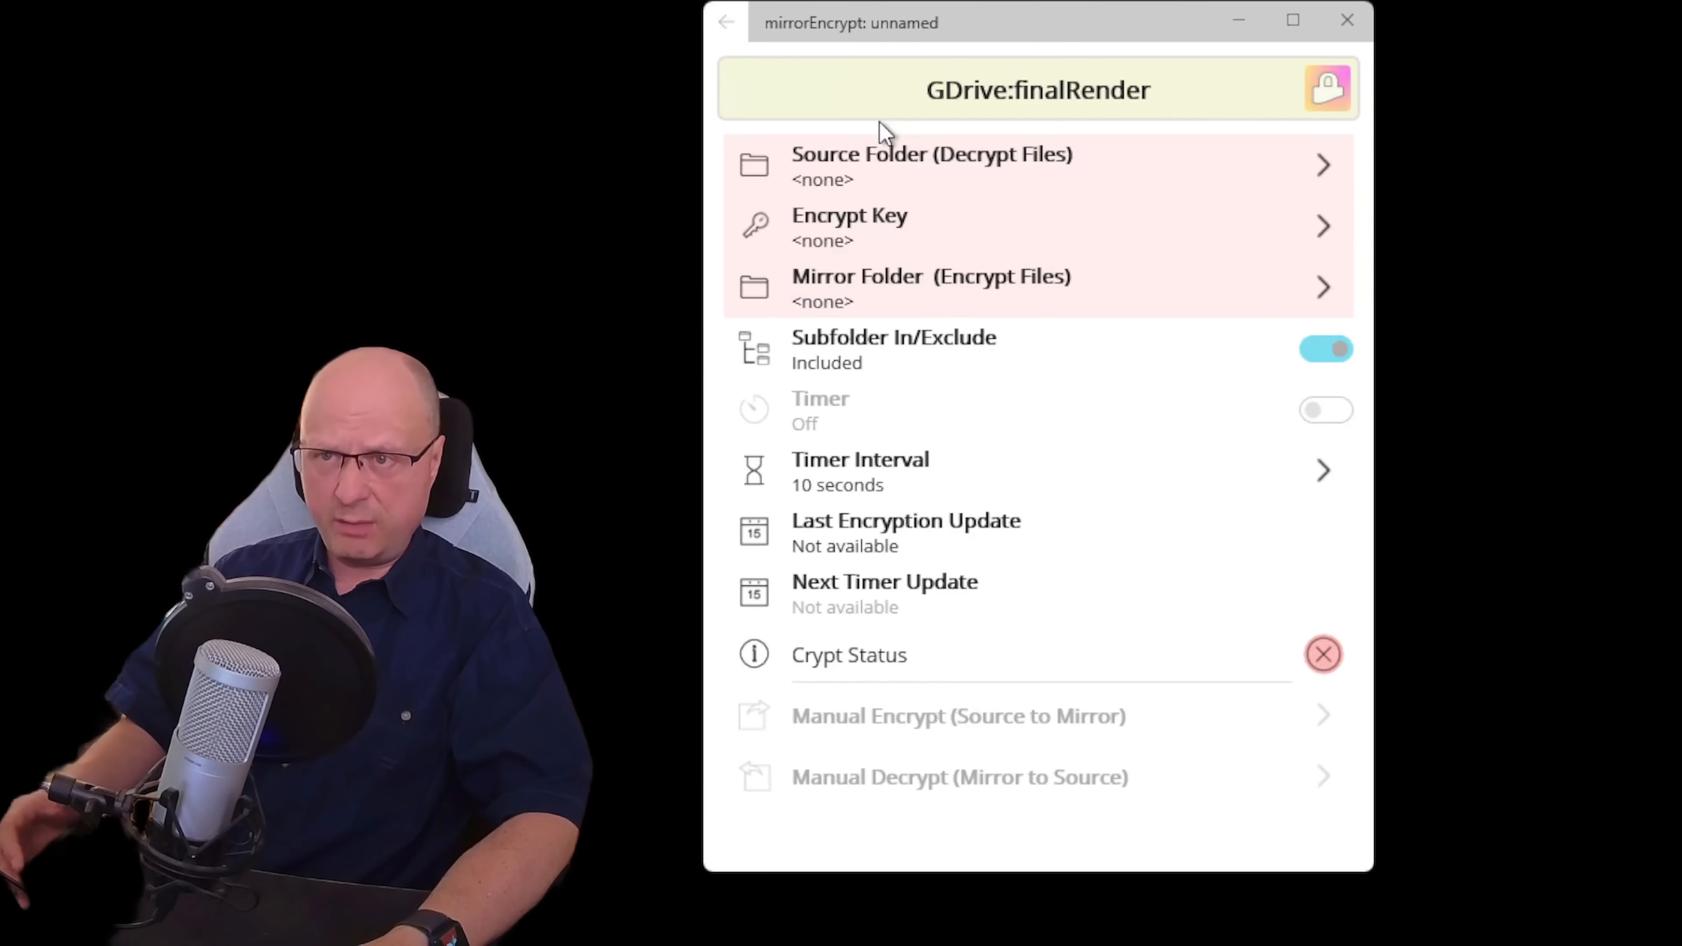
click(934, 174)
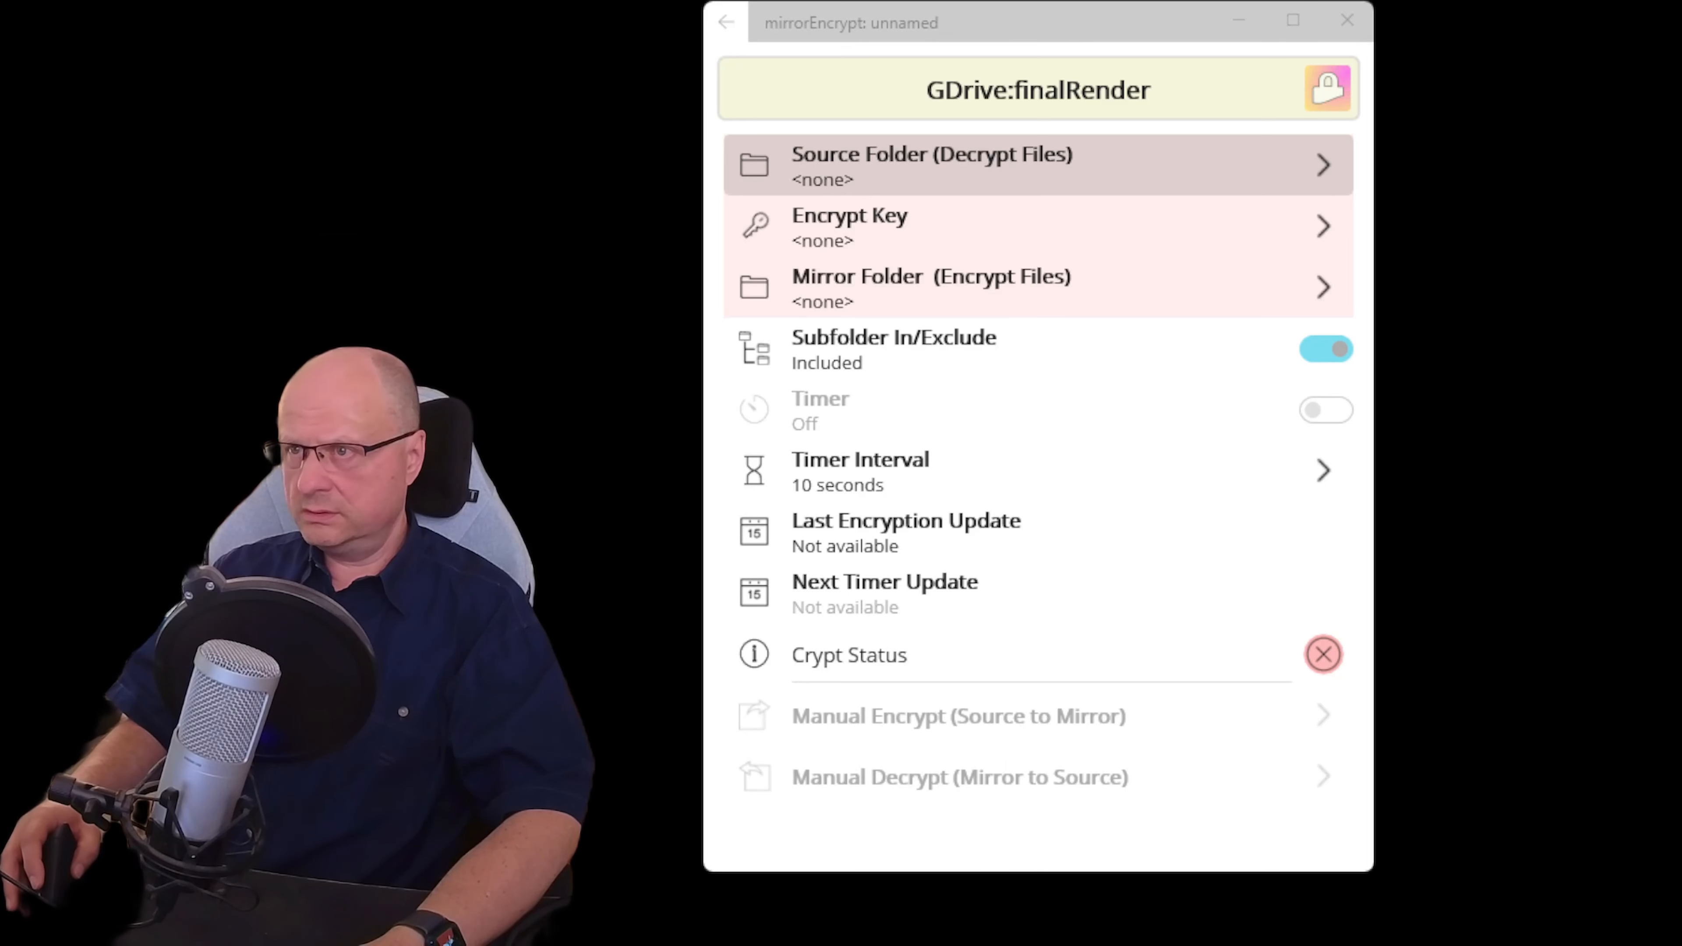
Set a drive D folder as finalRender's source, leave its key unset, and return to Mirror Jobs
click(803, 493)
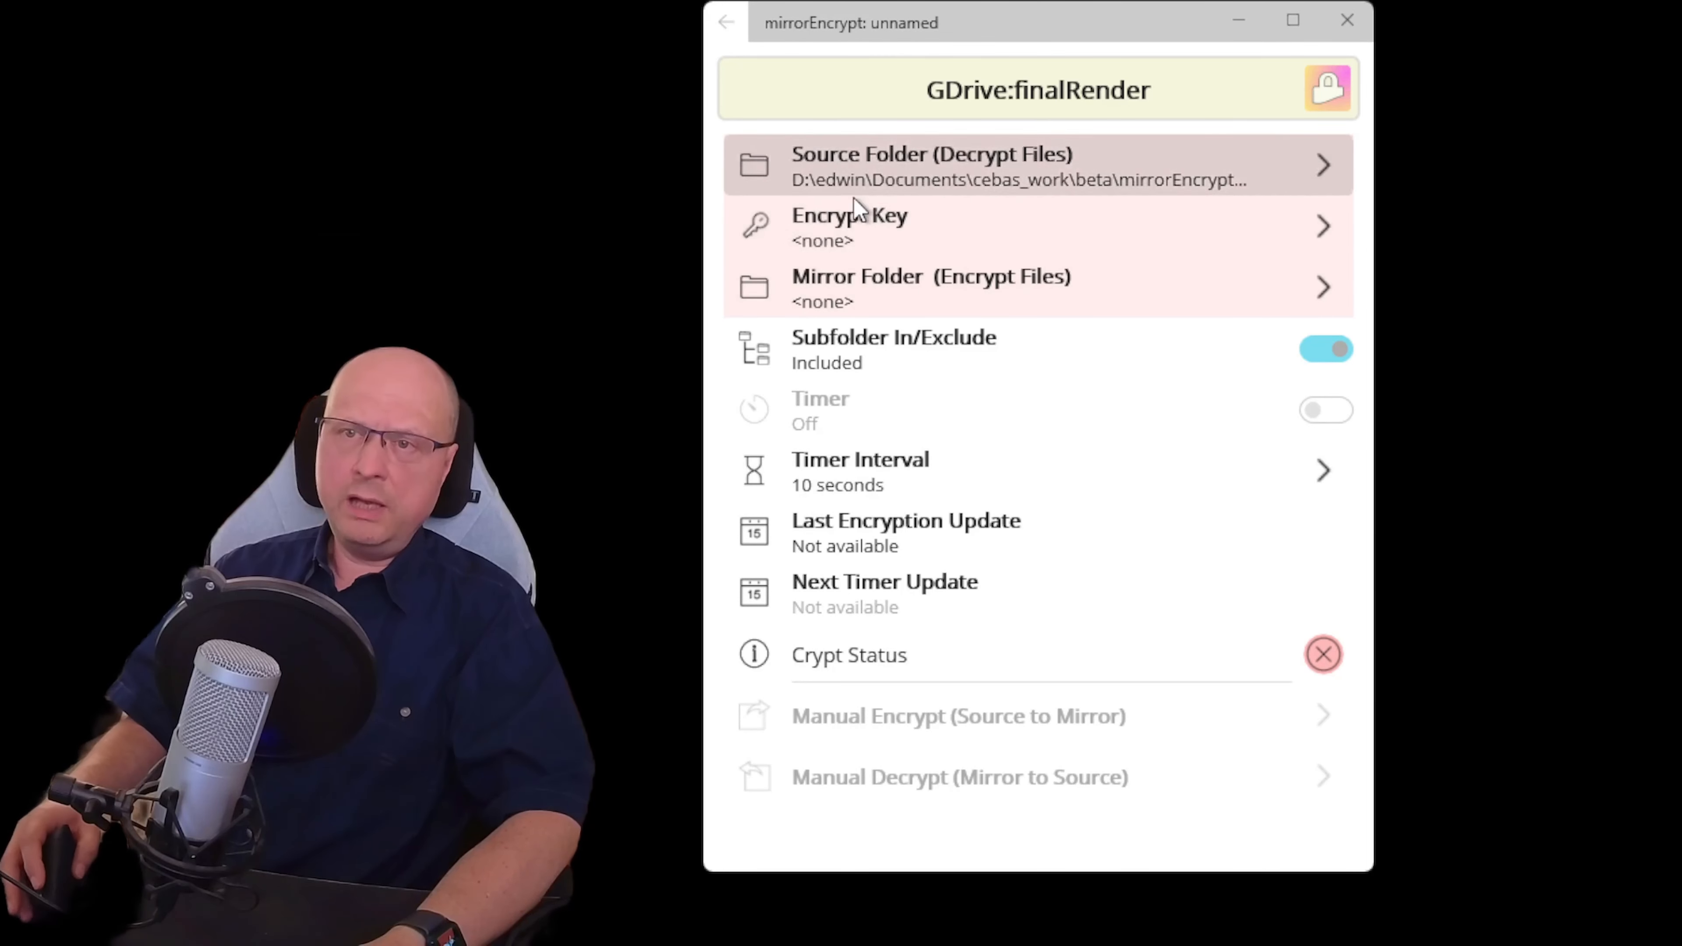
click(871, 225)
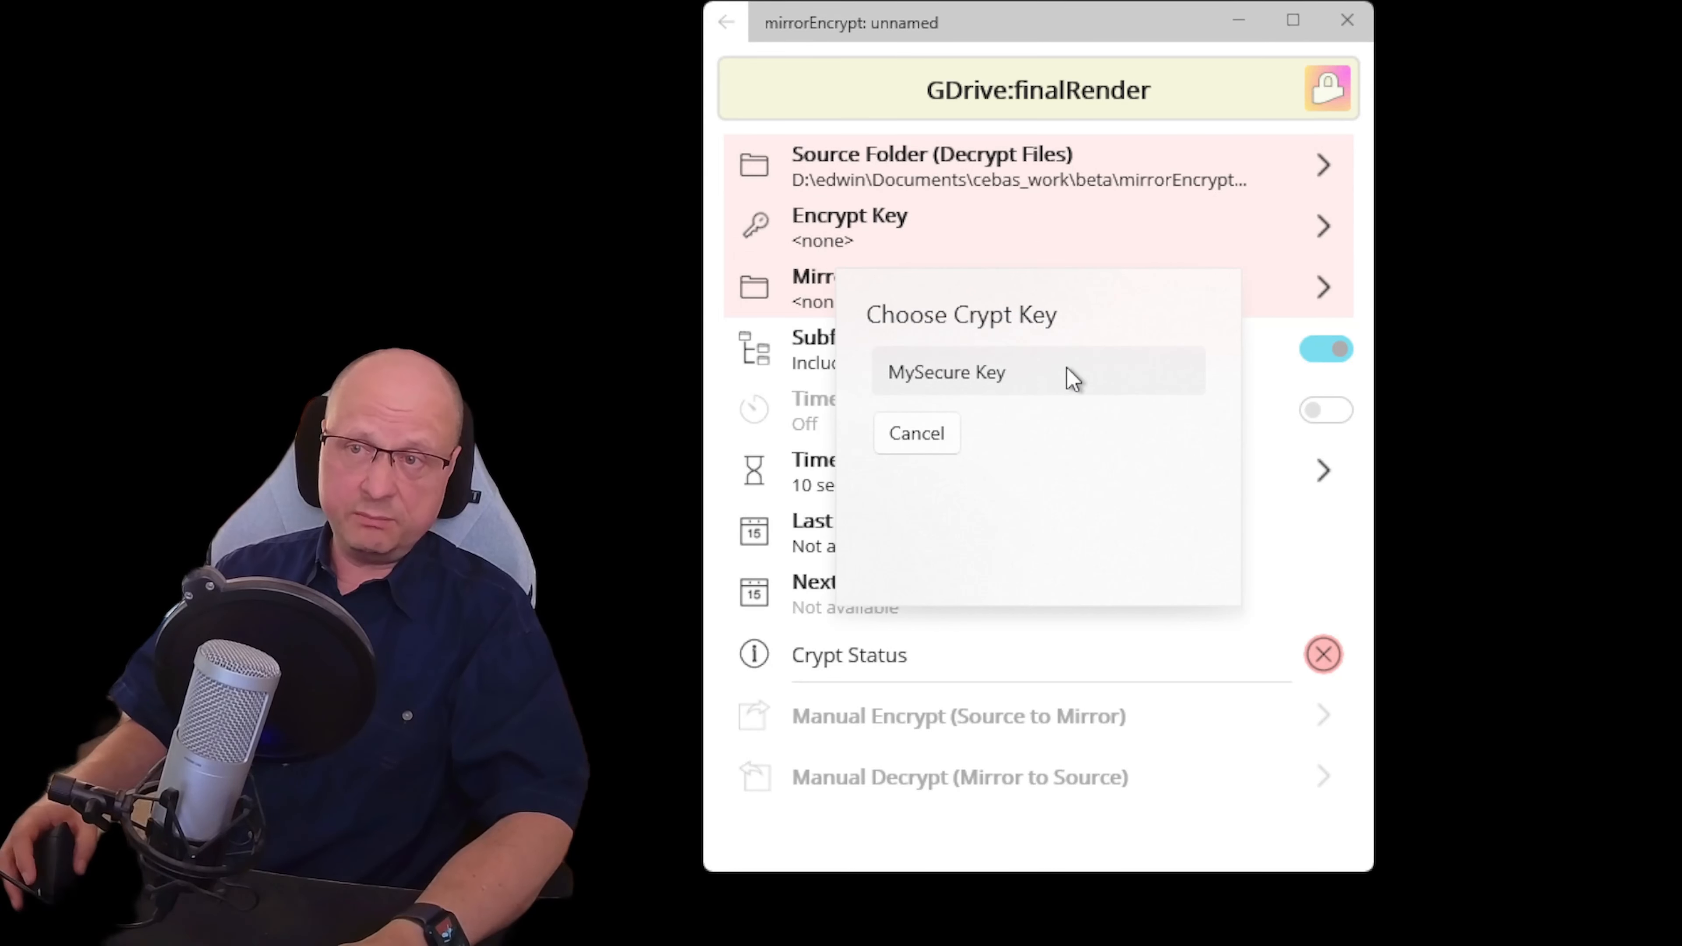
click(1073, 379)
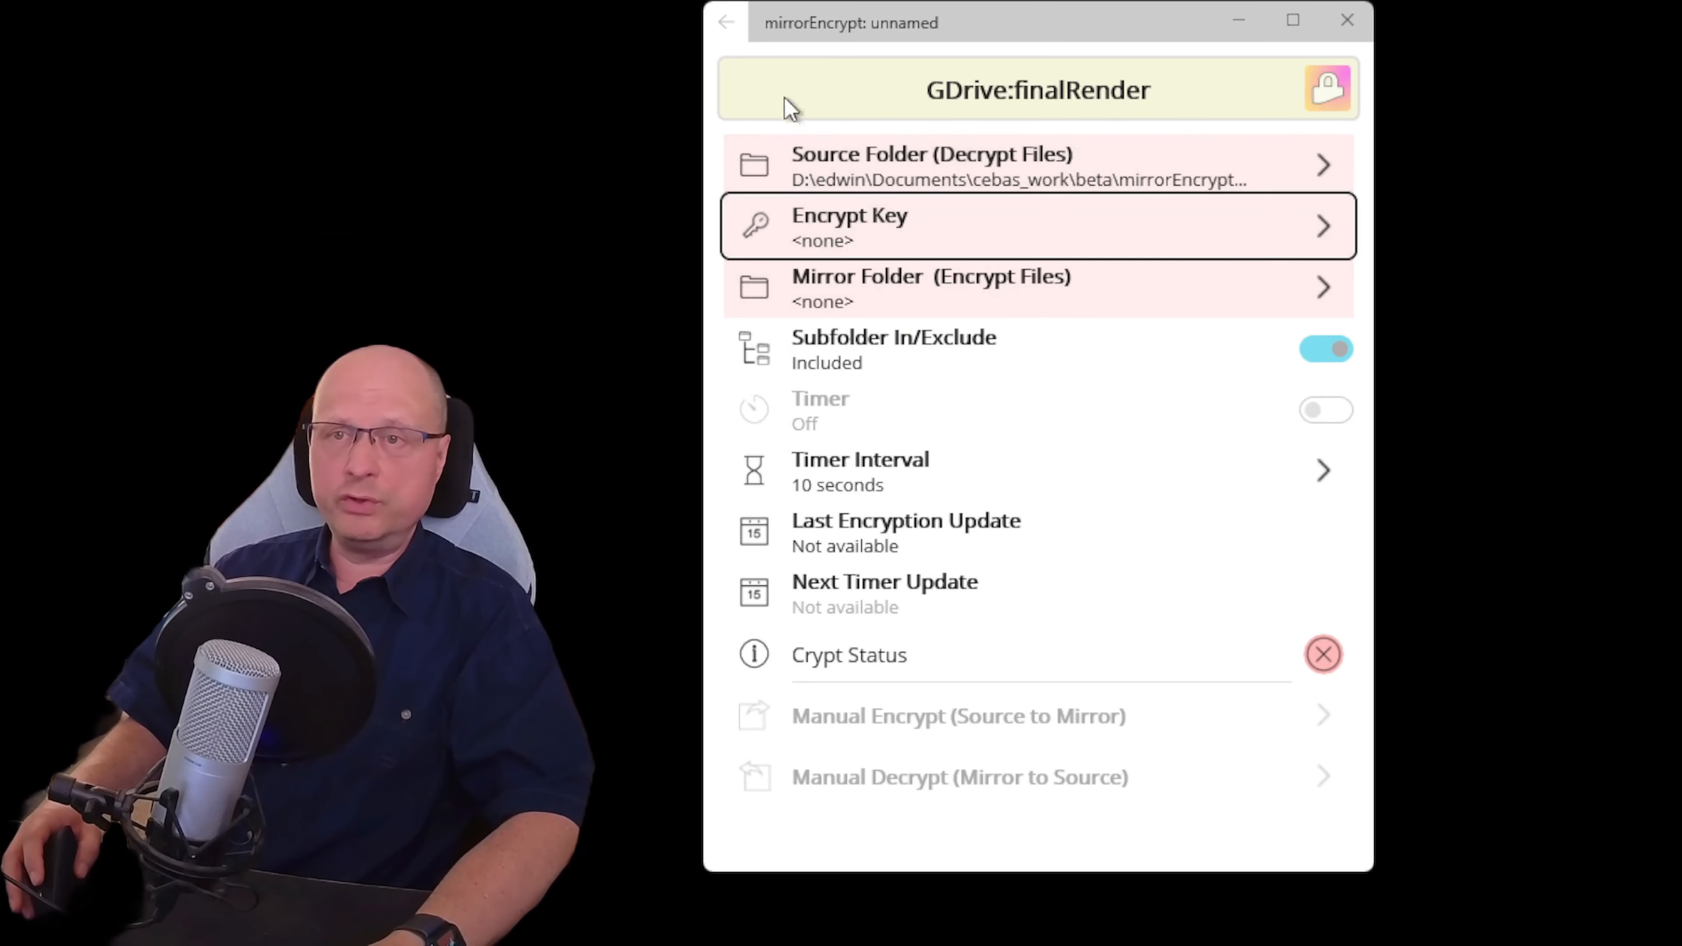
click(729, 26)
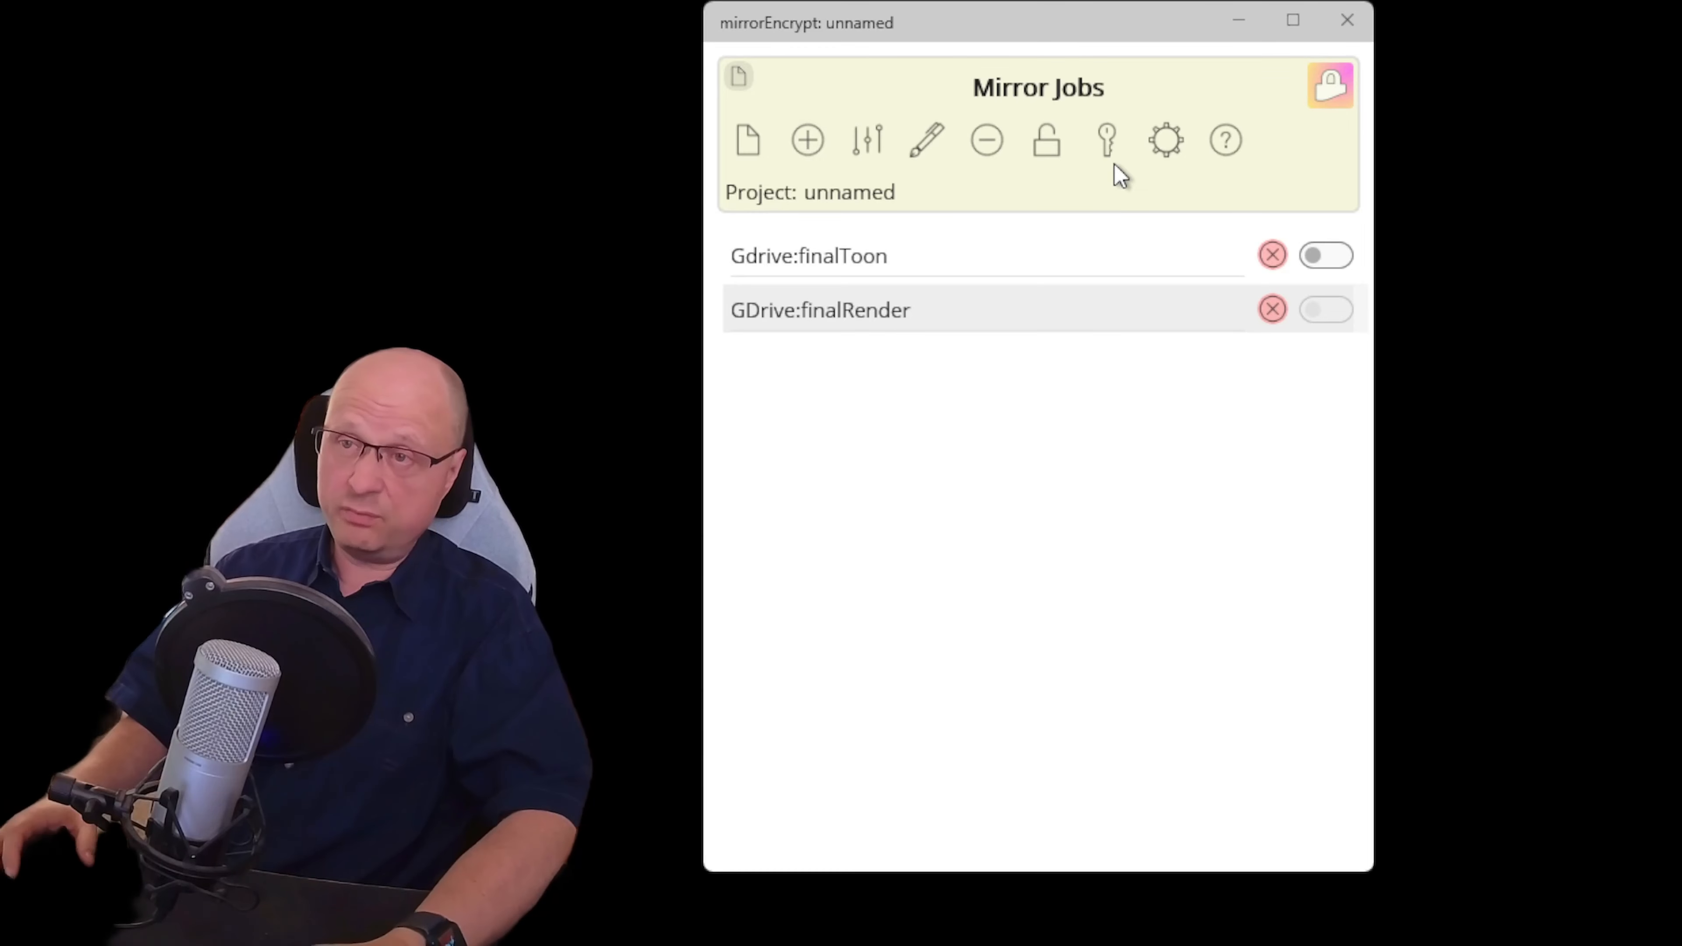
Generate a new password-less crypt key named 'MySpecial Key', correcting a typo in the name
click(1111, 136)
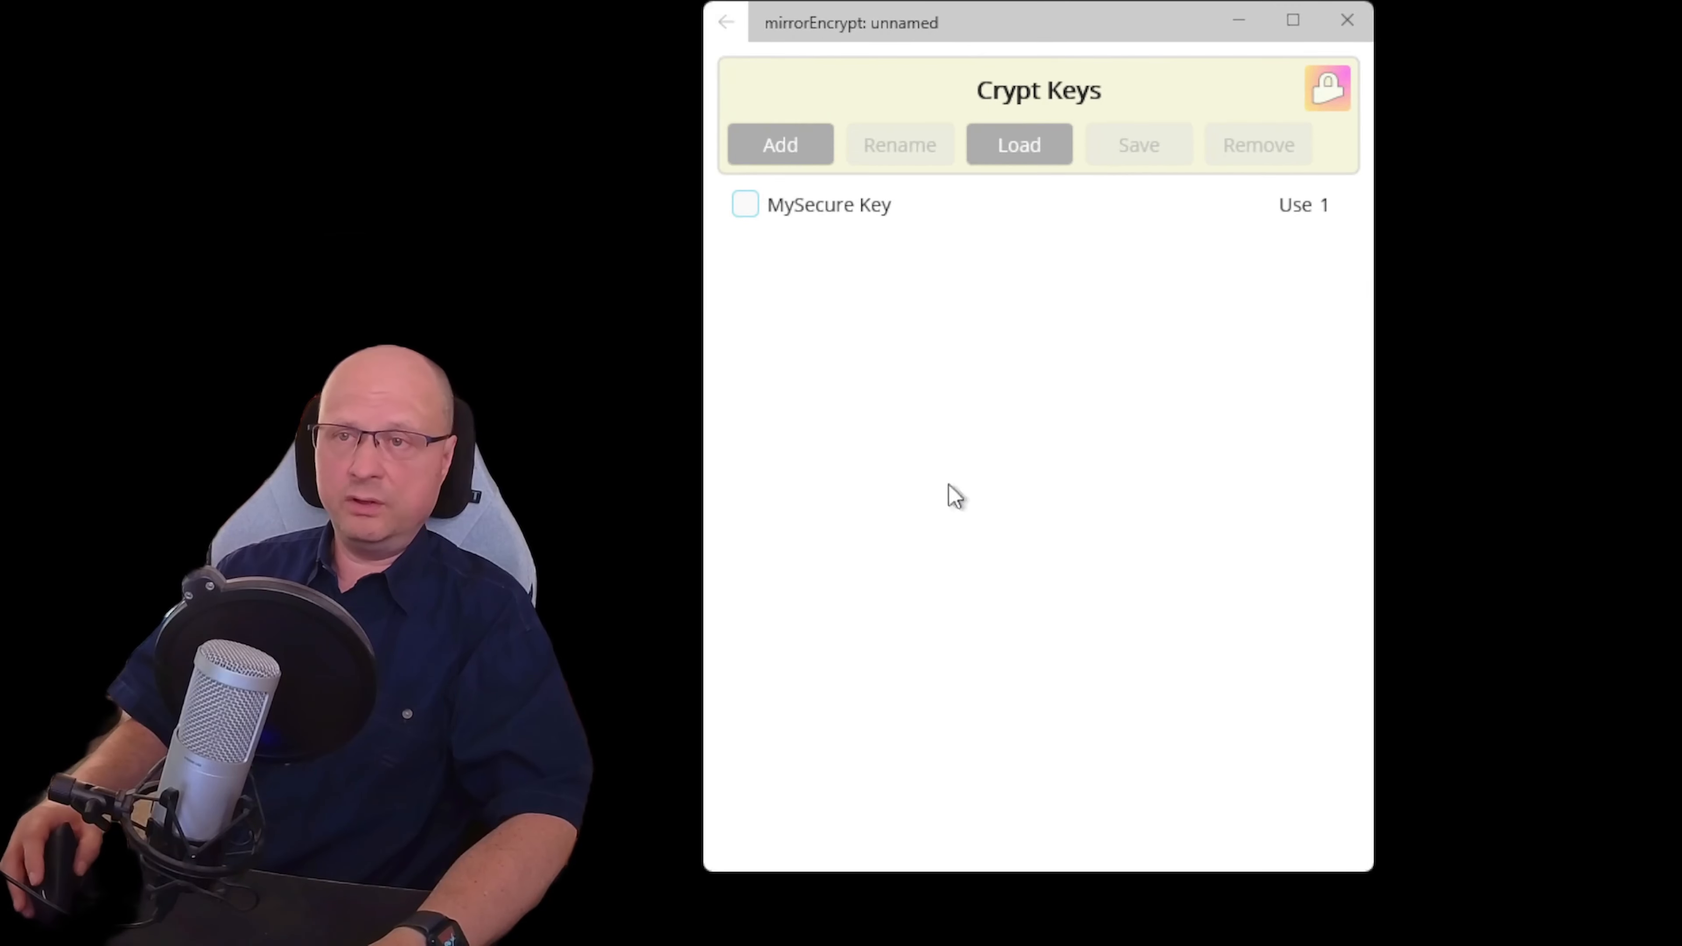
click(791, 150)
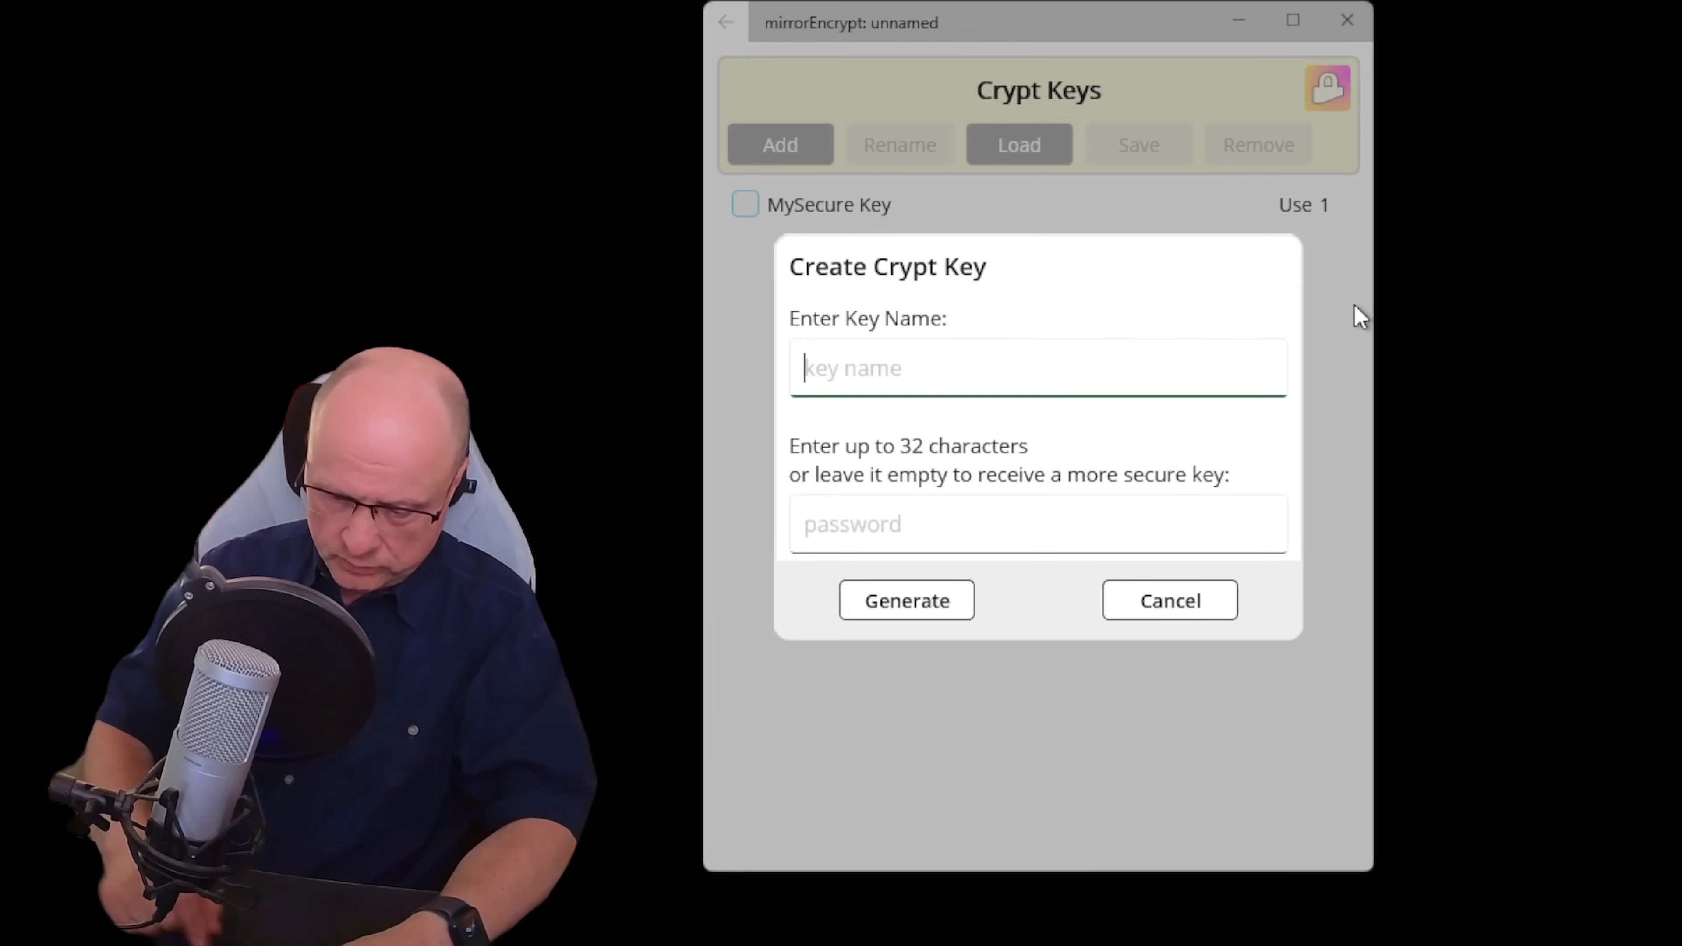
text(MySepc)
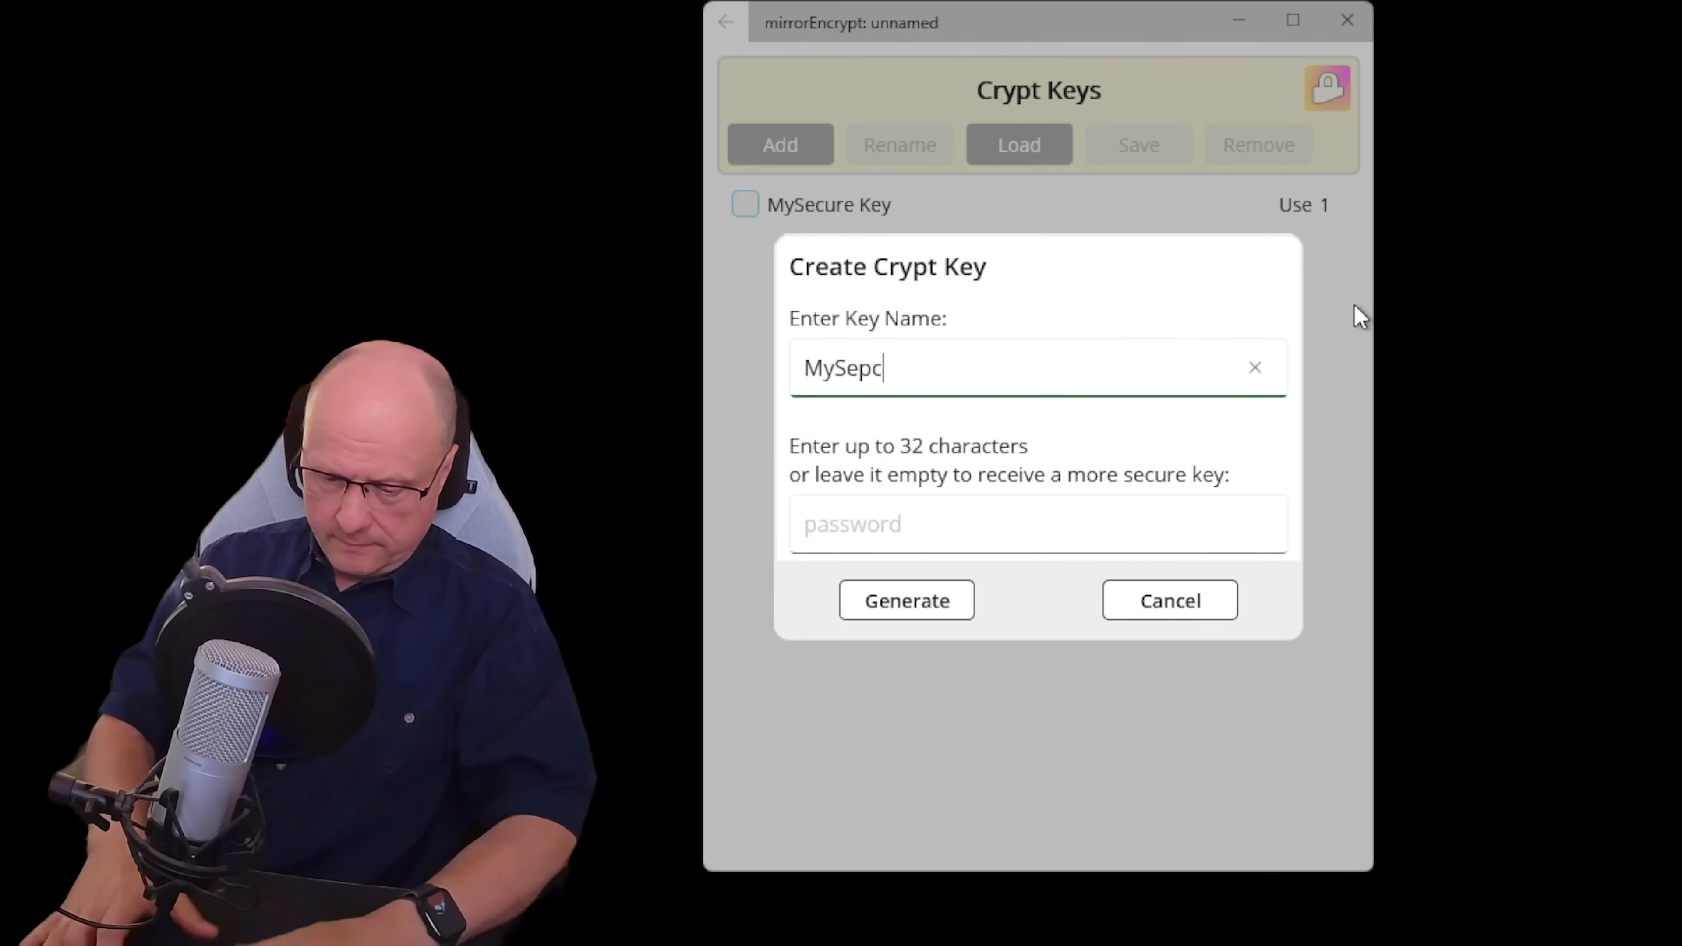
text(ial Key)
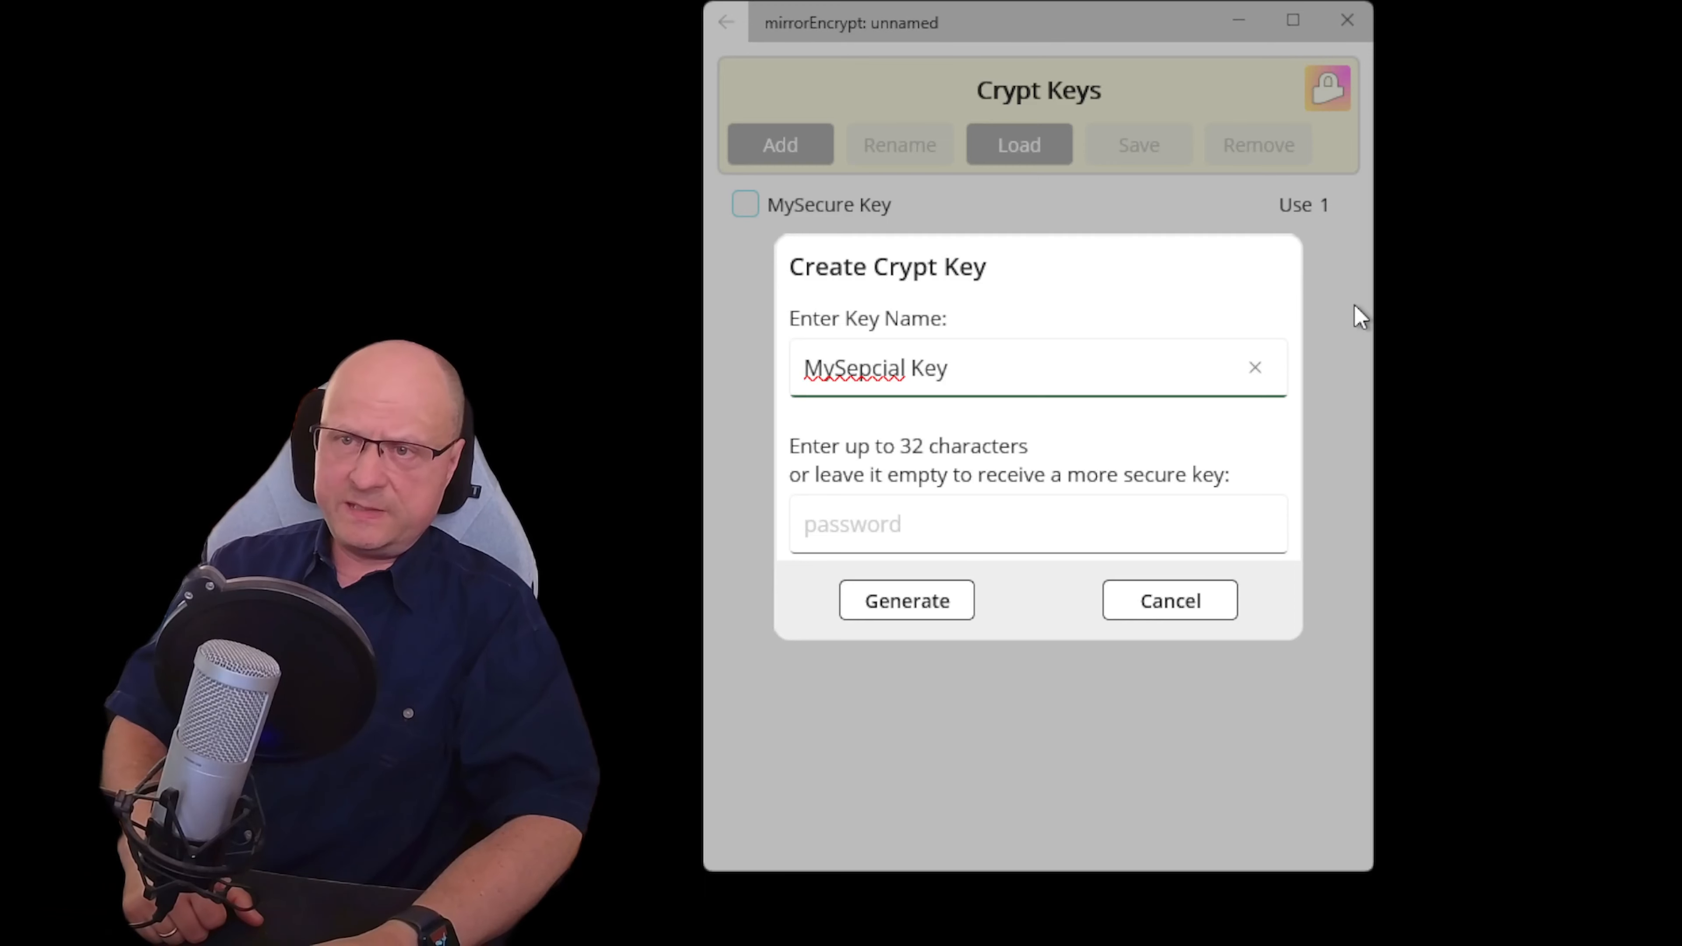
key(Left)
key(Left)
key(Left)
key(Left)
key(Left)
key(Left)
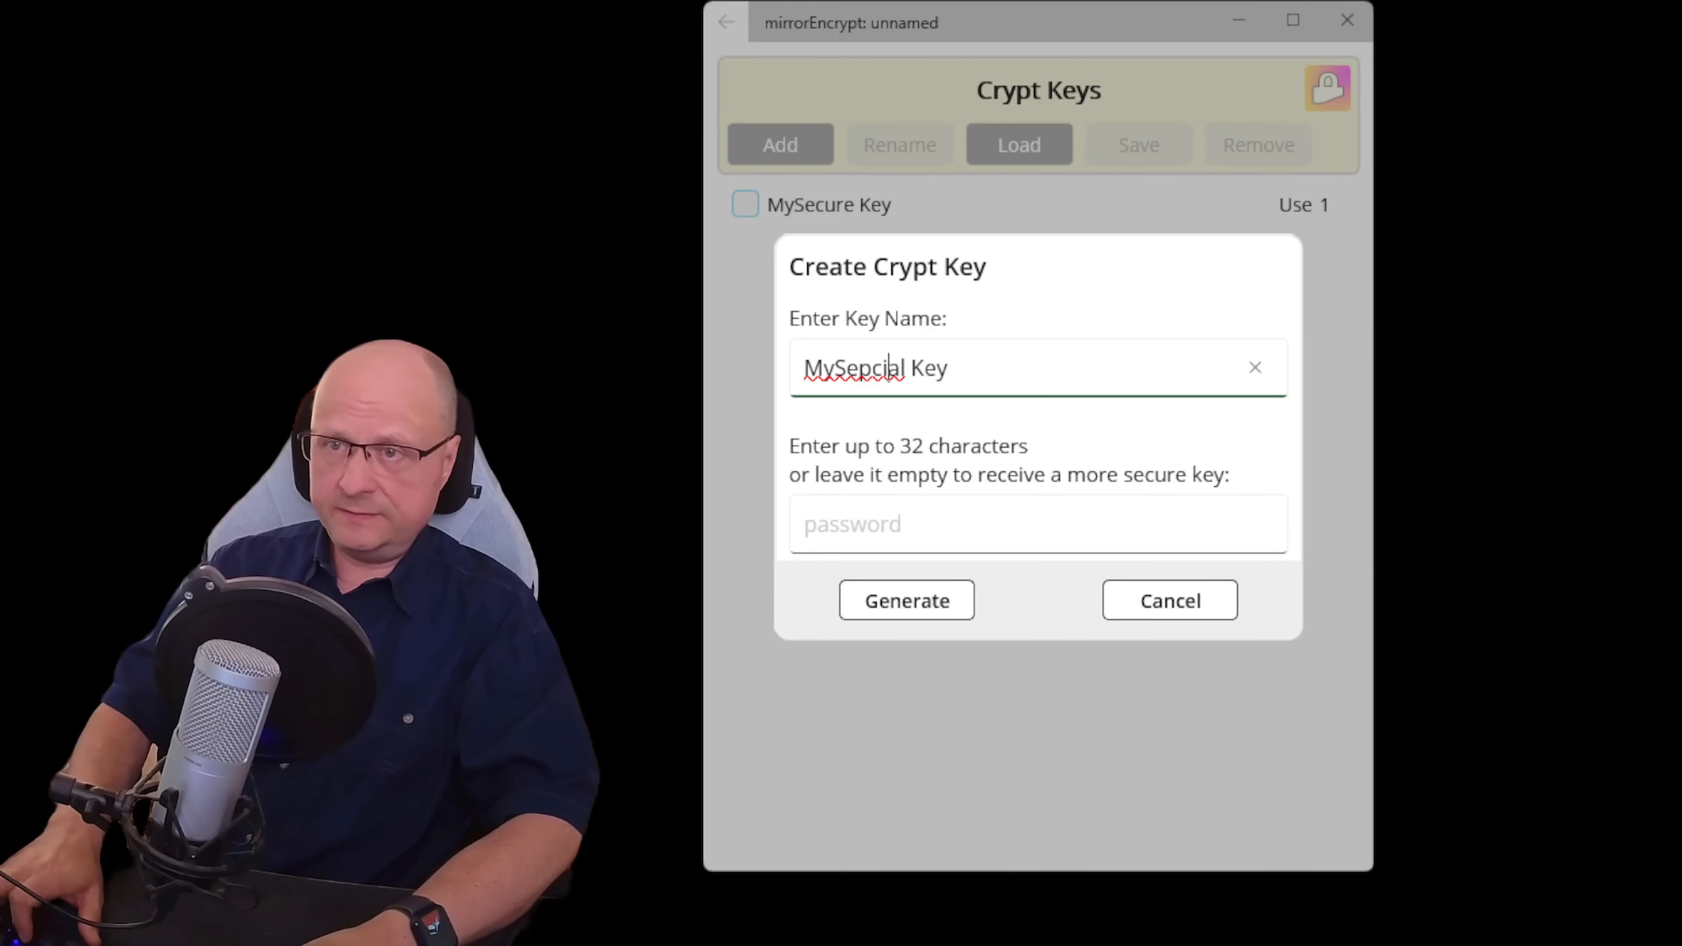
key(Left)
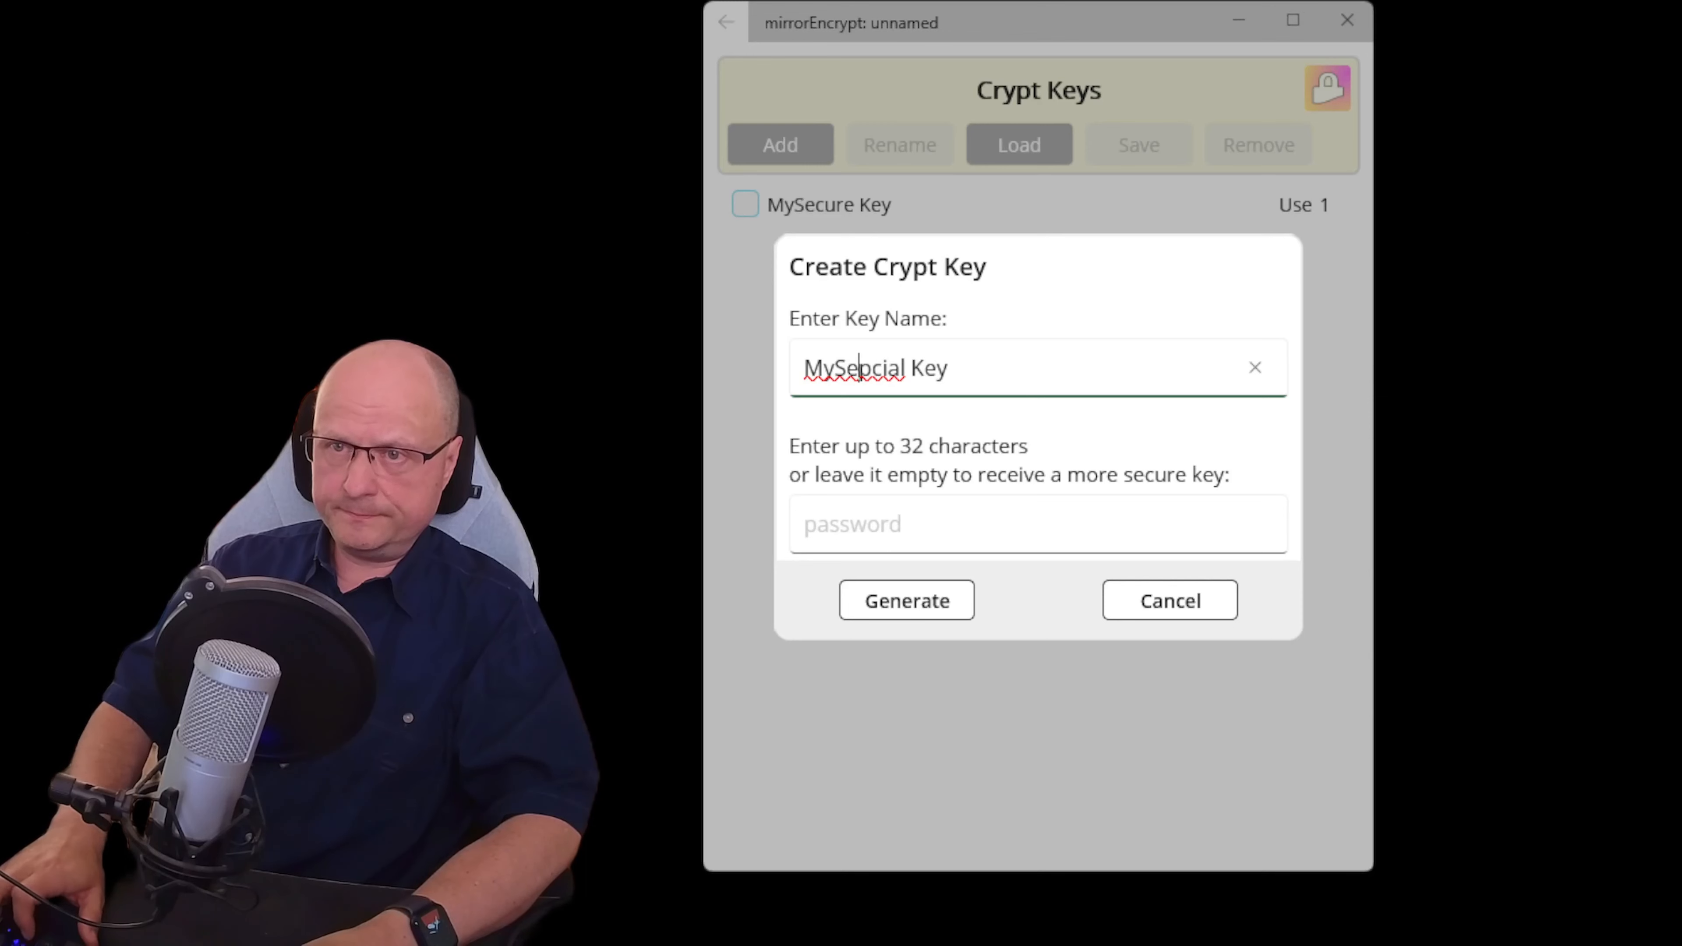
key(BackSpace)
key(Right)
text(e)
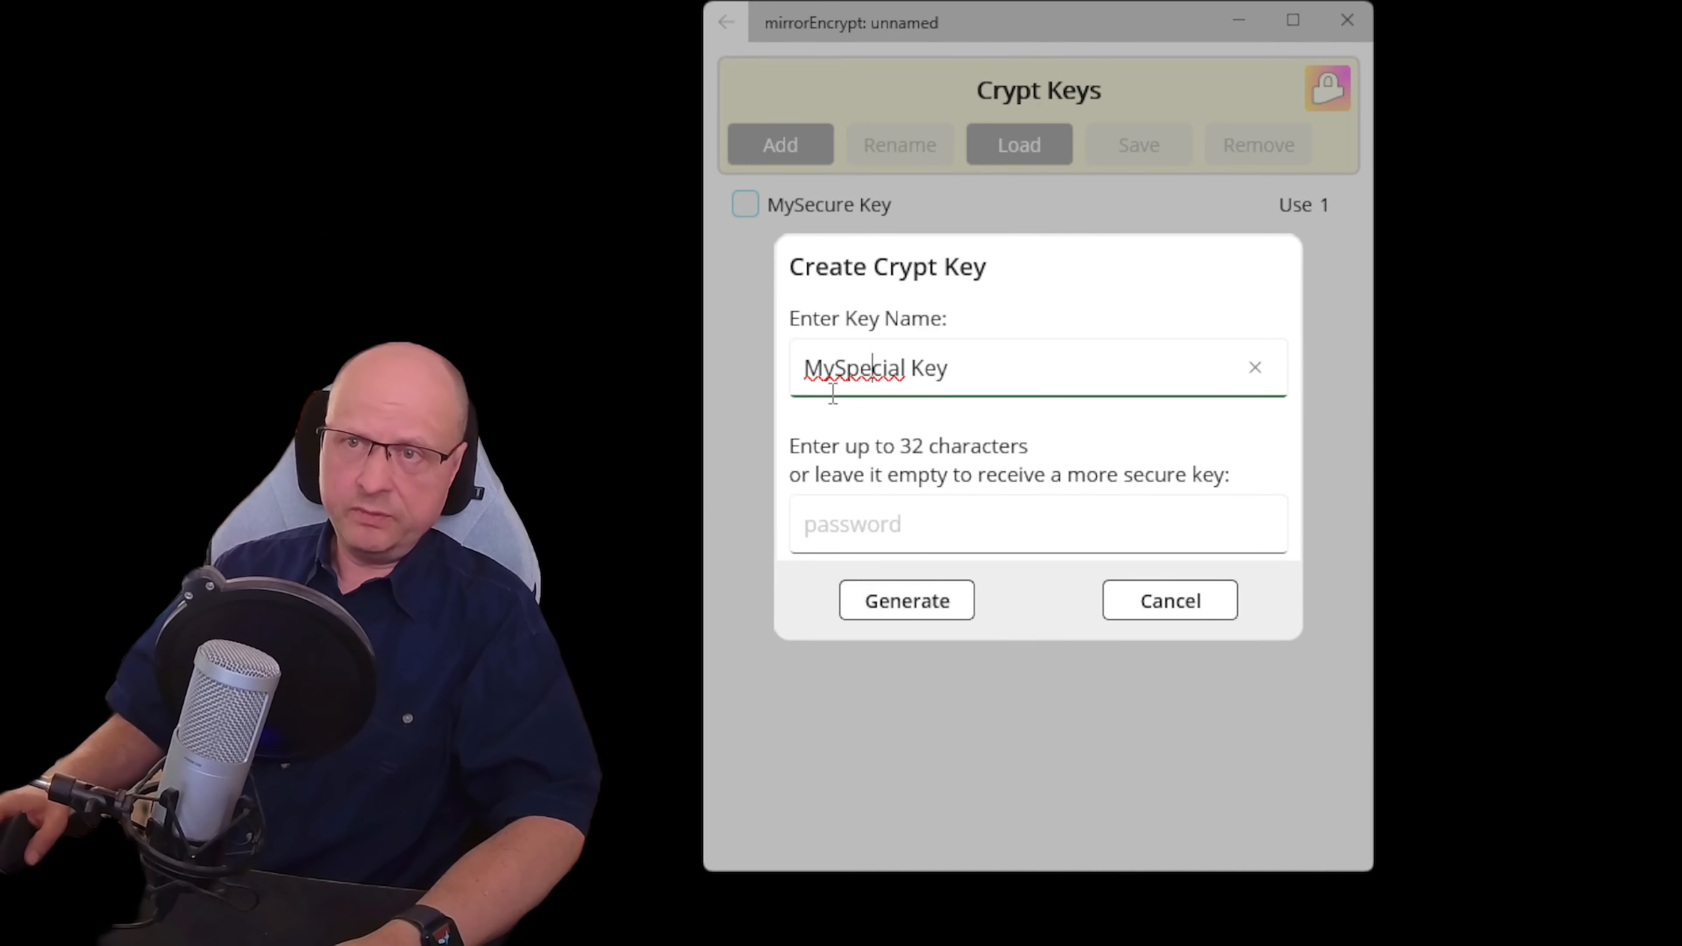
click(944, 618)
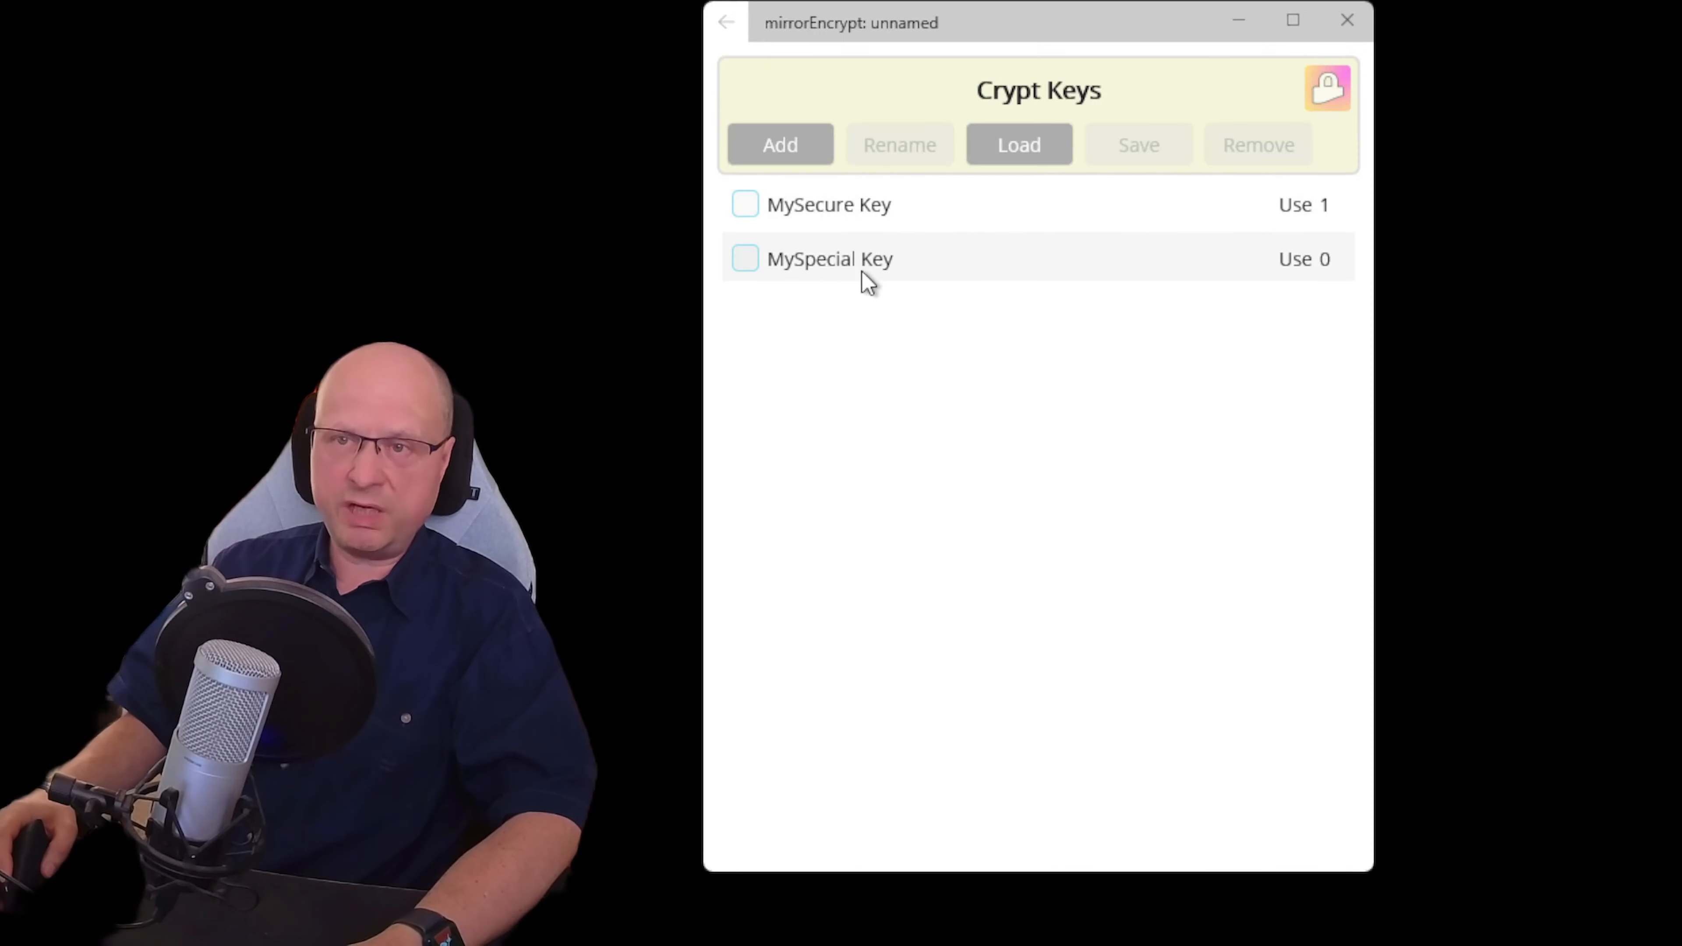
Open the GDrive:finalRender job's settings and assign it MySpecial Key
click(730, 25)
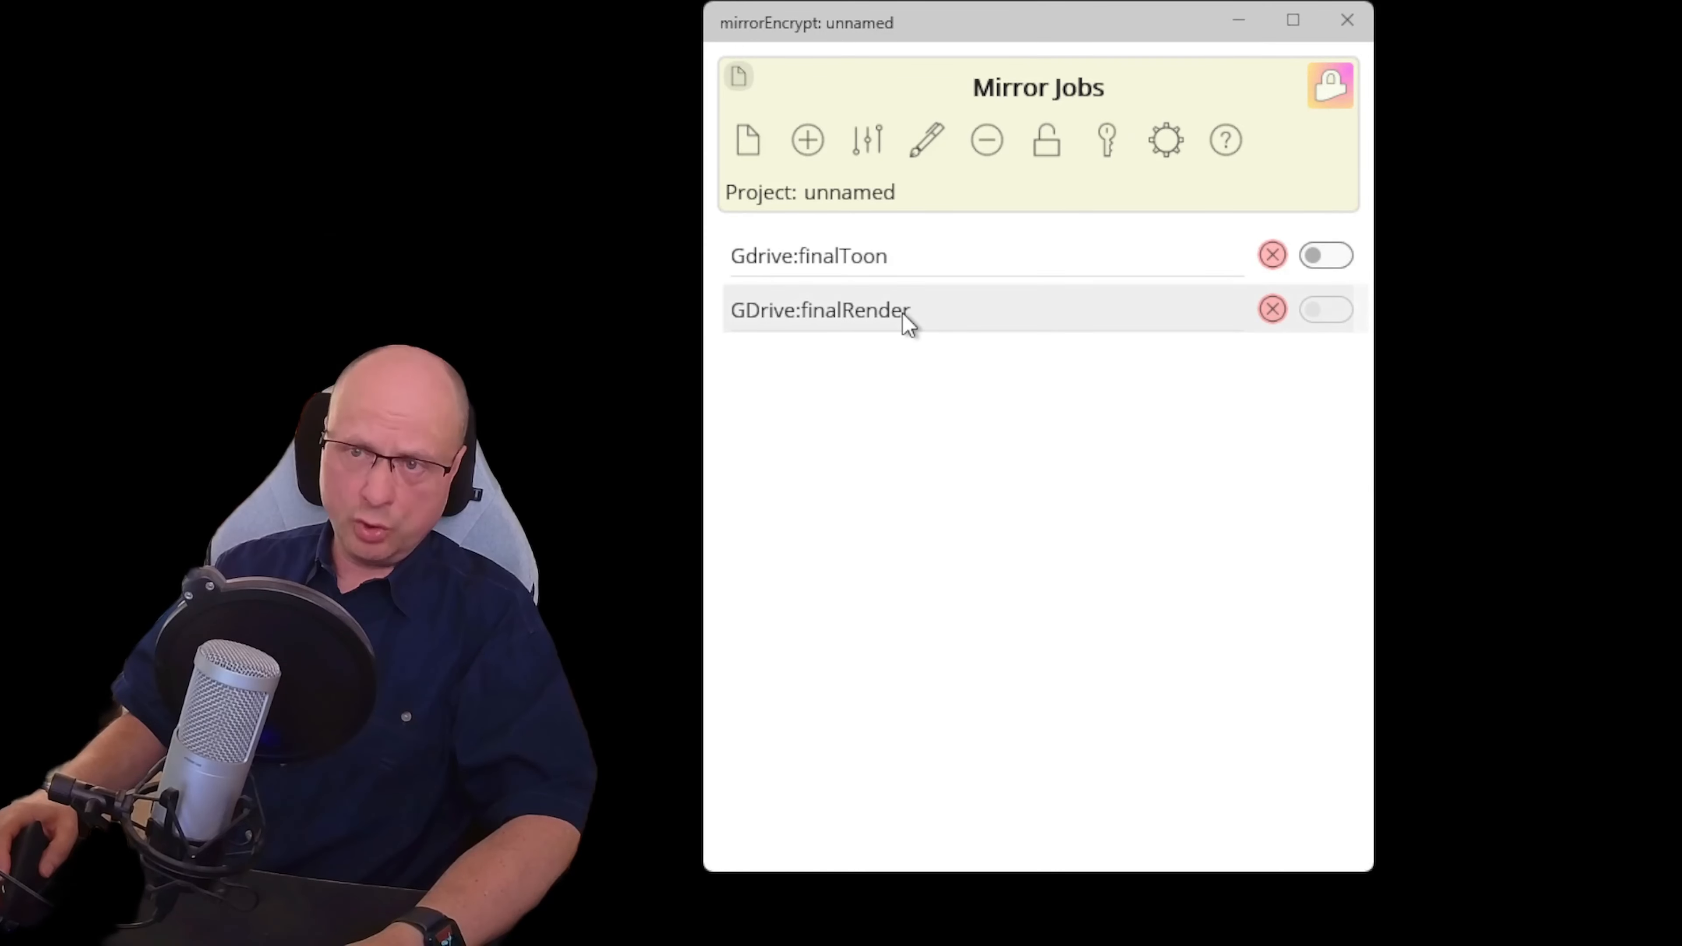
click(870, 135)
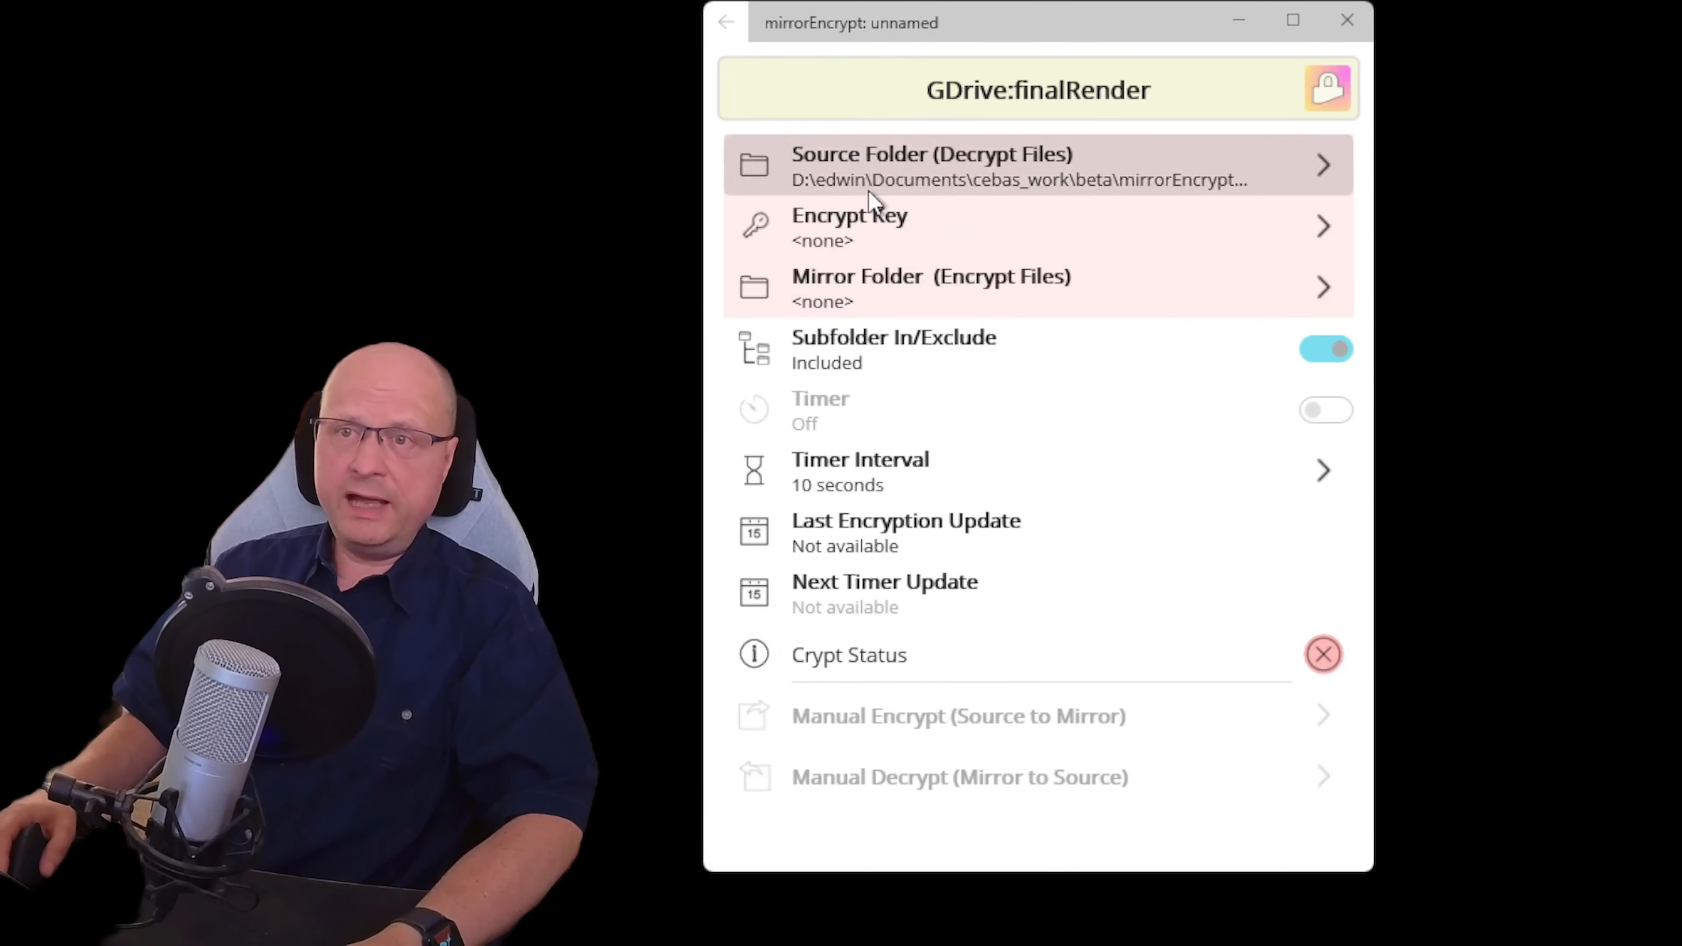
click(850, 232)
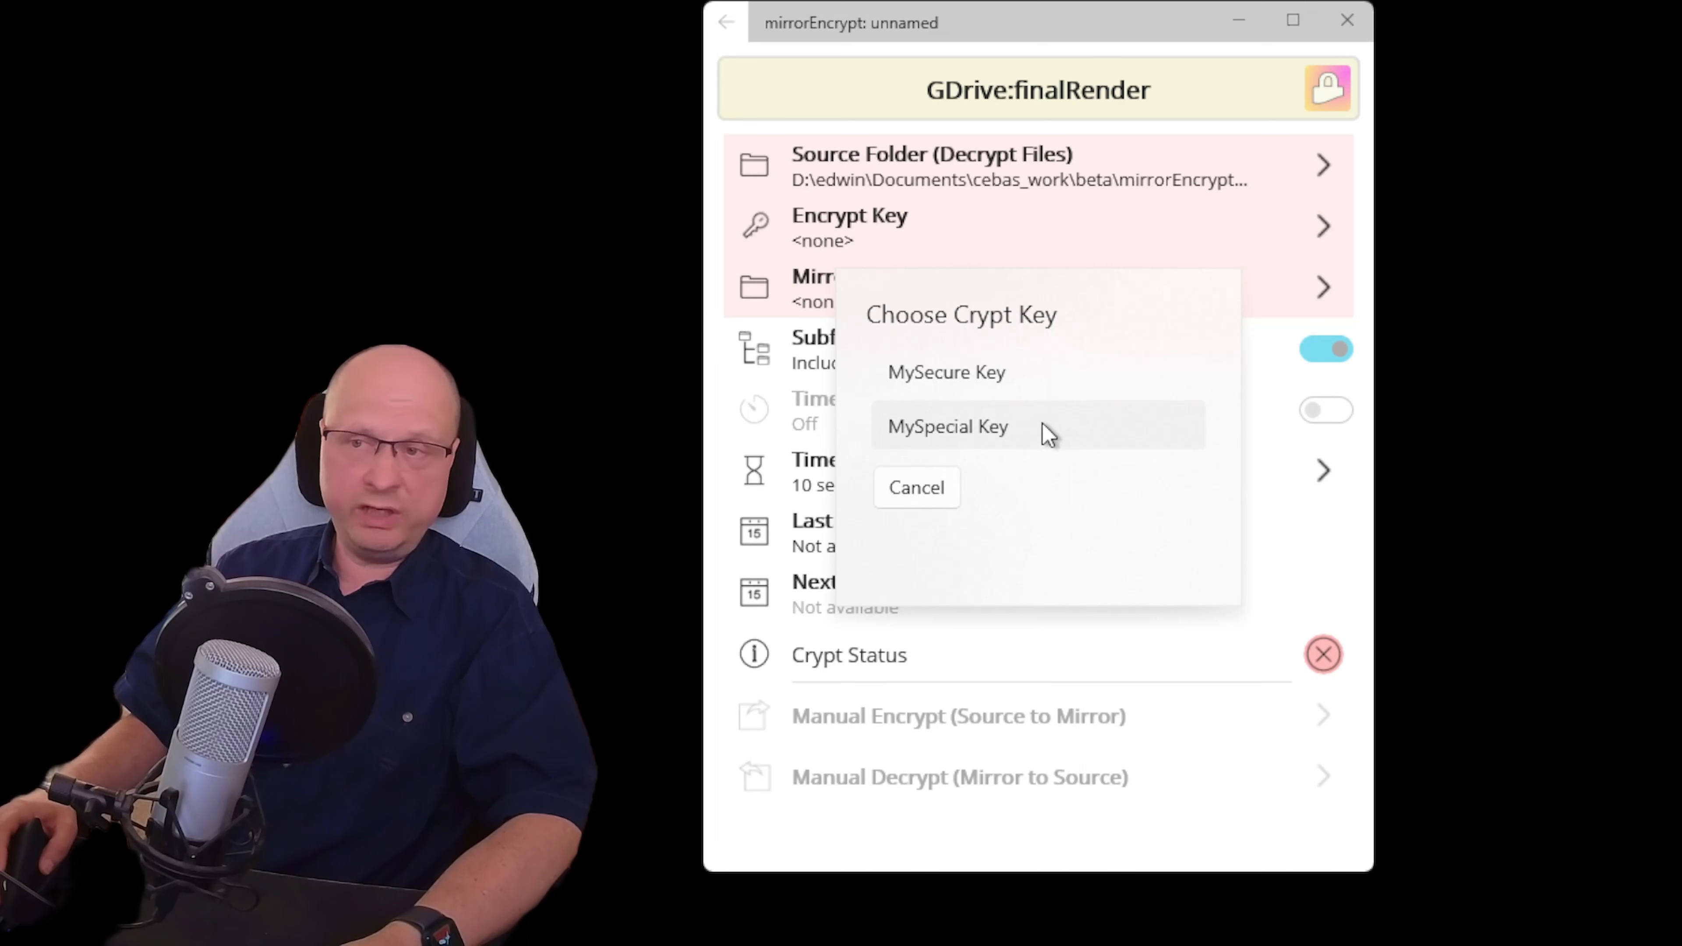
click(1033, 434)
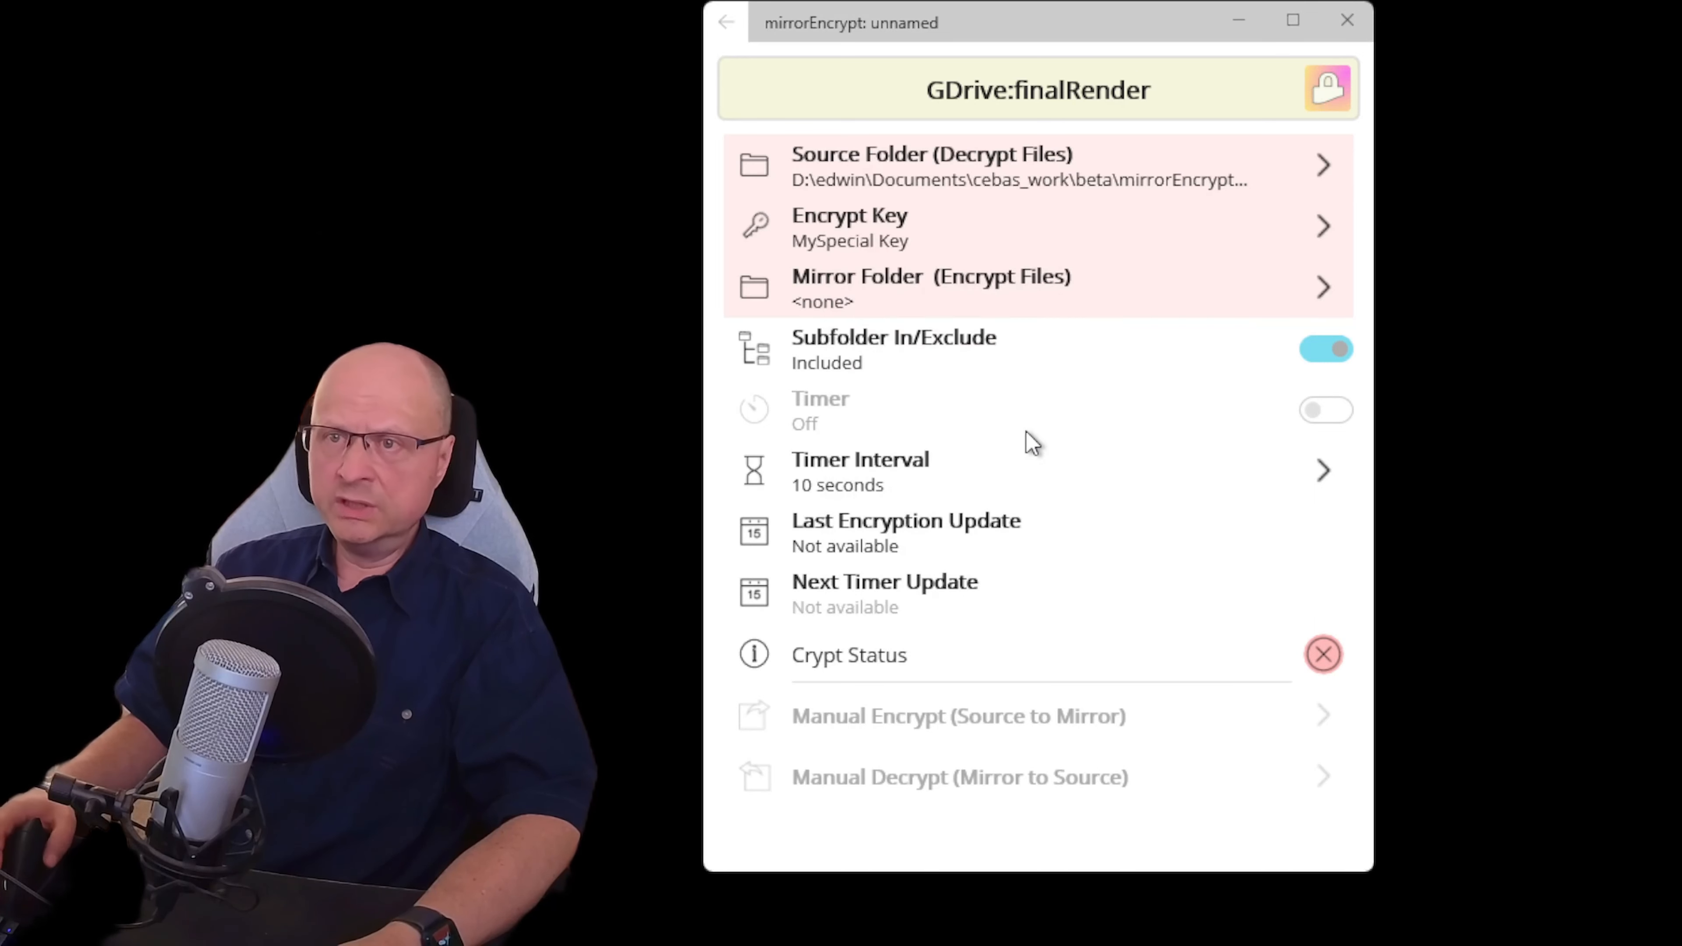
Set finalRender's mirror folder to G:\My Drive\mirrorEncrypt with a 10-second timer, then go back to the list
click(857, 304)
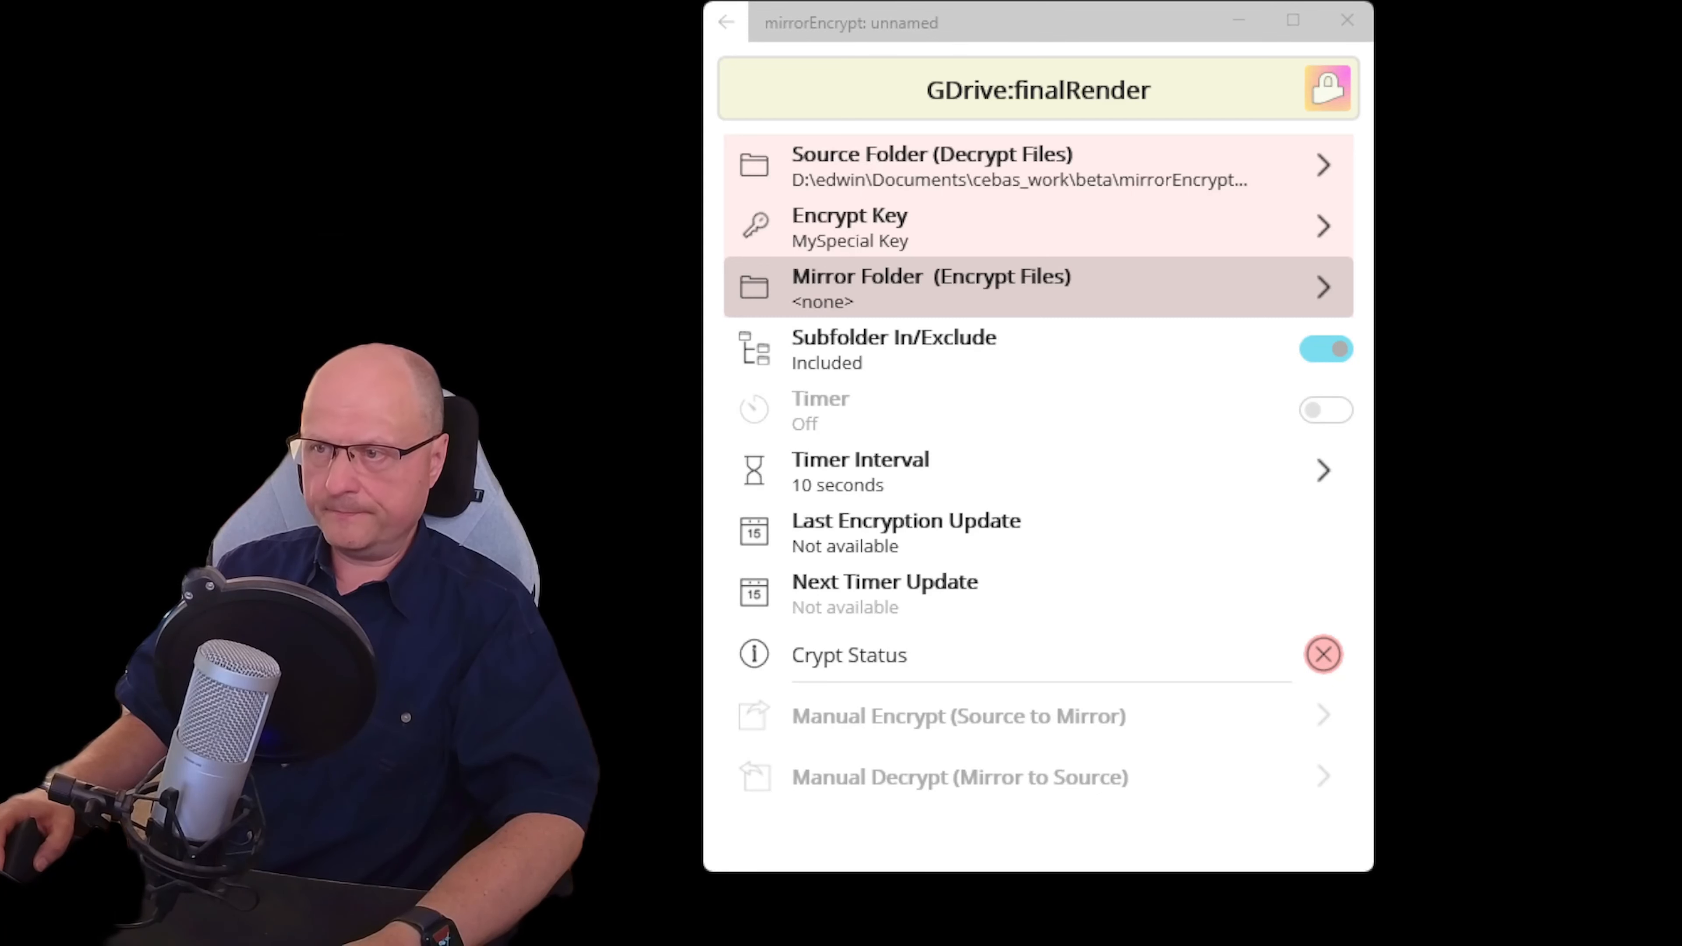
click(958, 420)
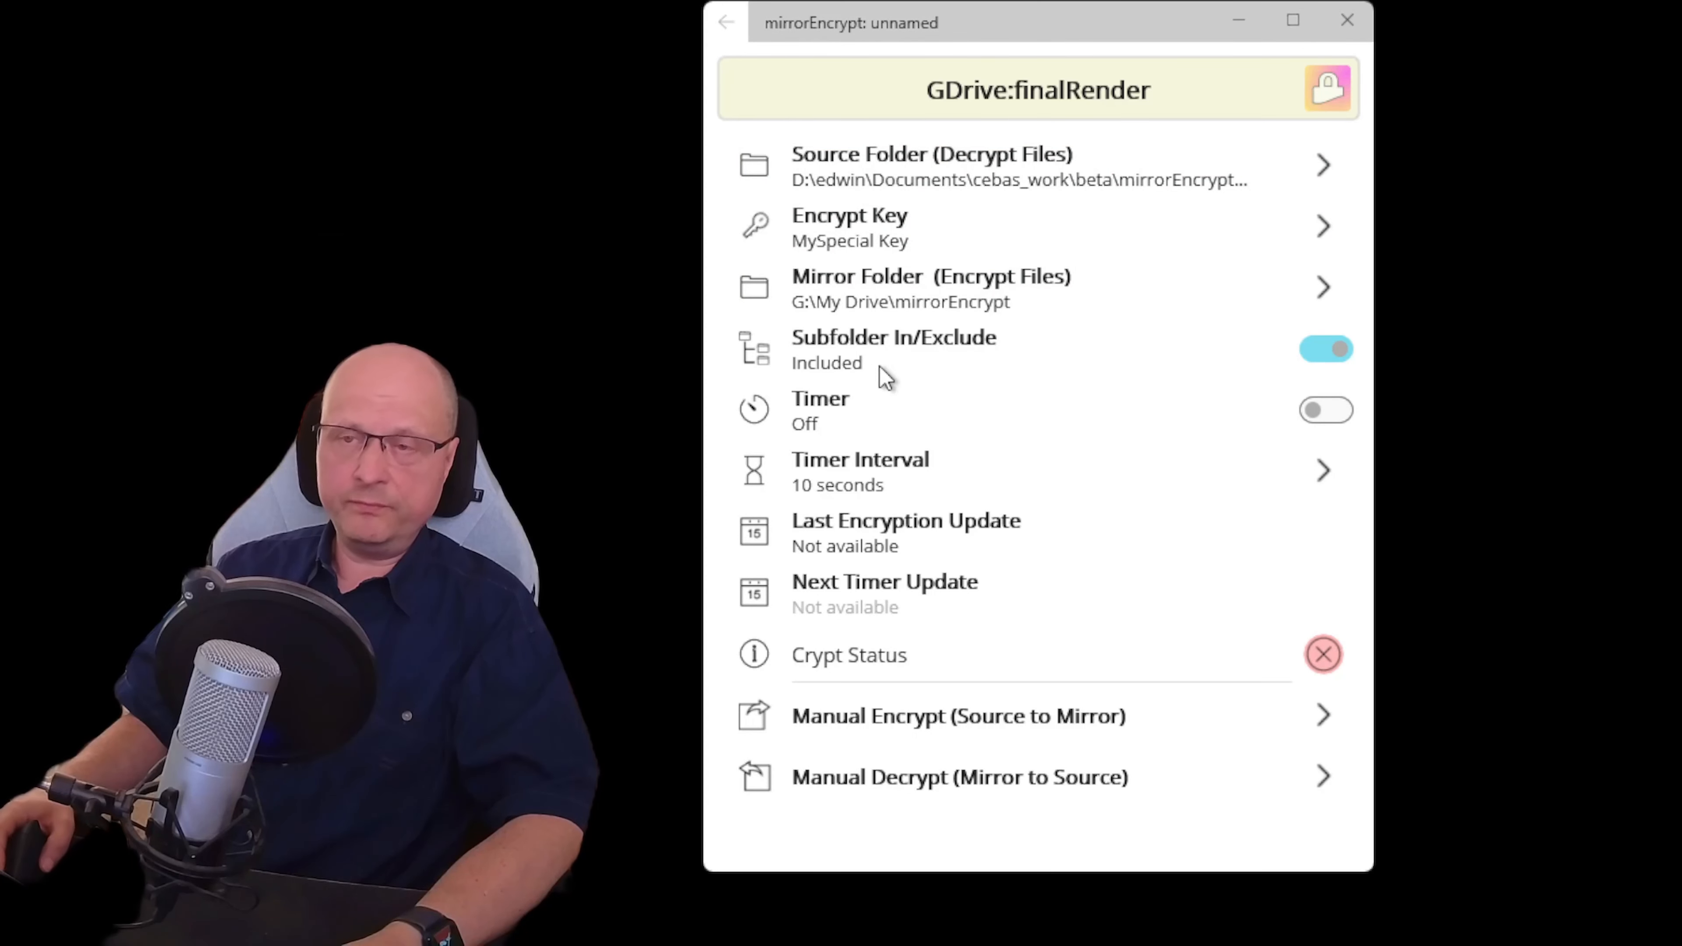
click(828, 480)
click(935, 372)
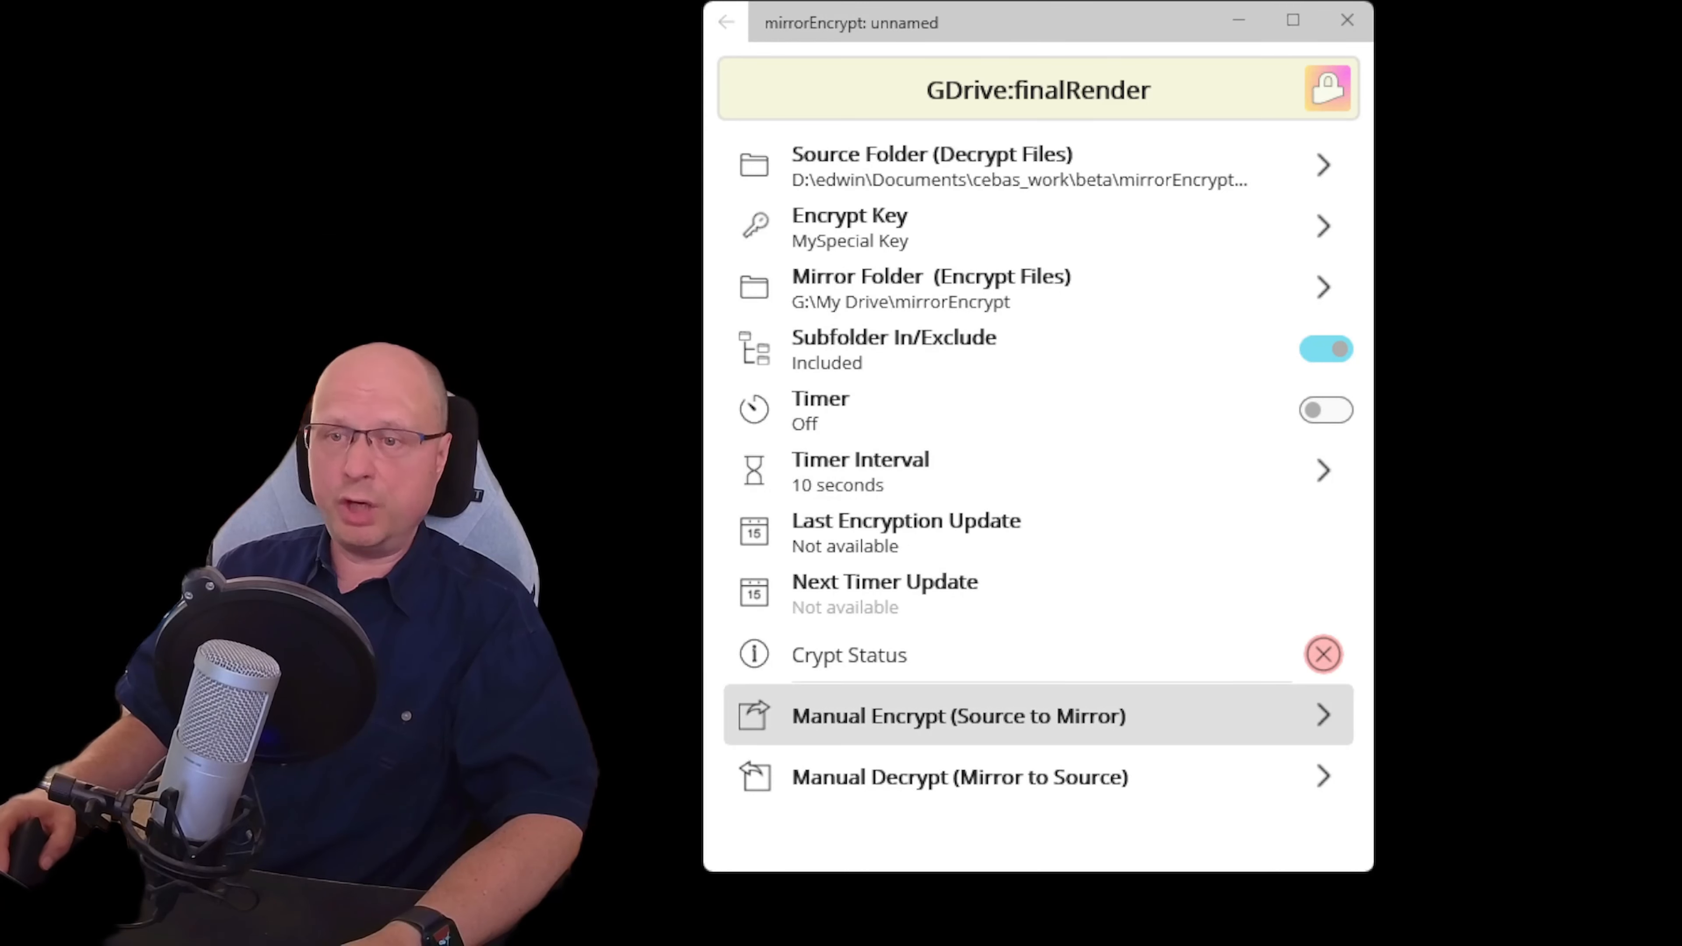
click(727, 22)
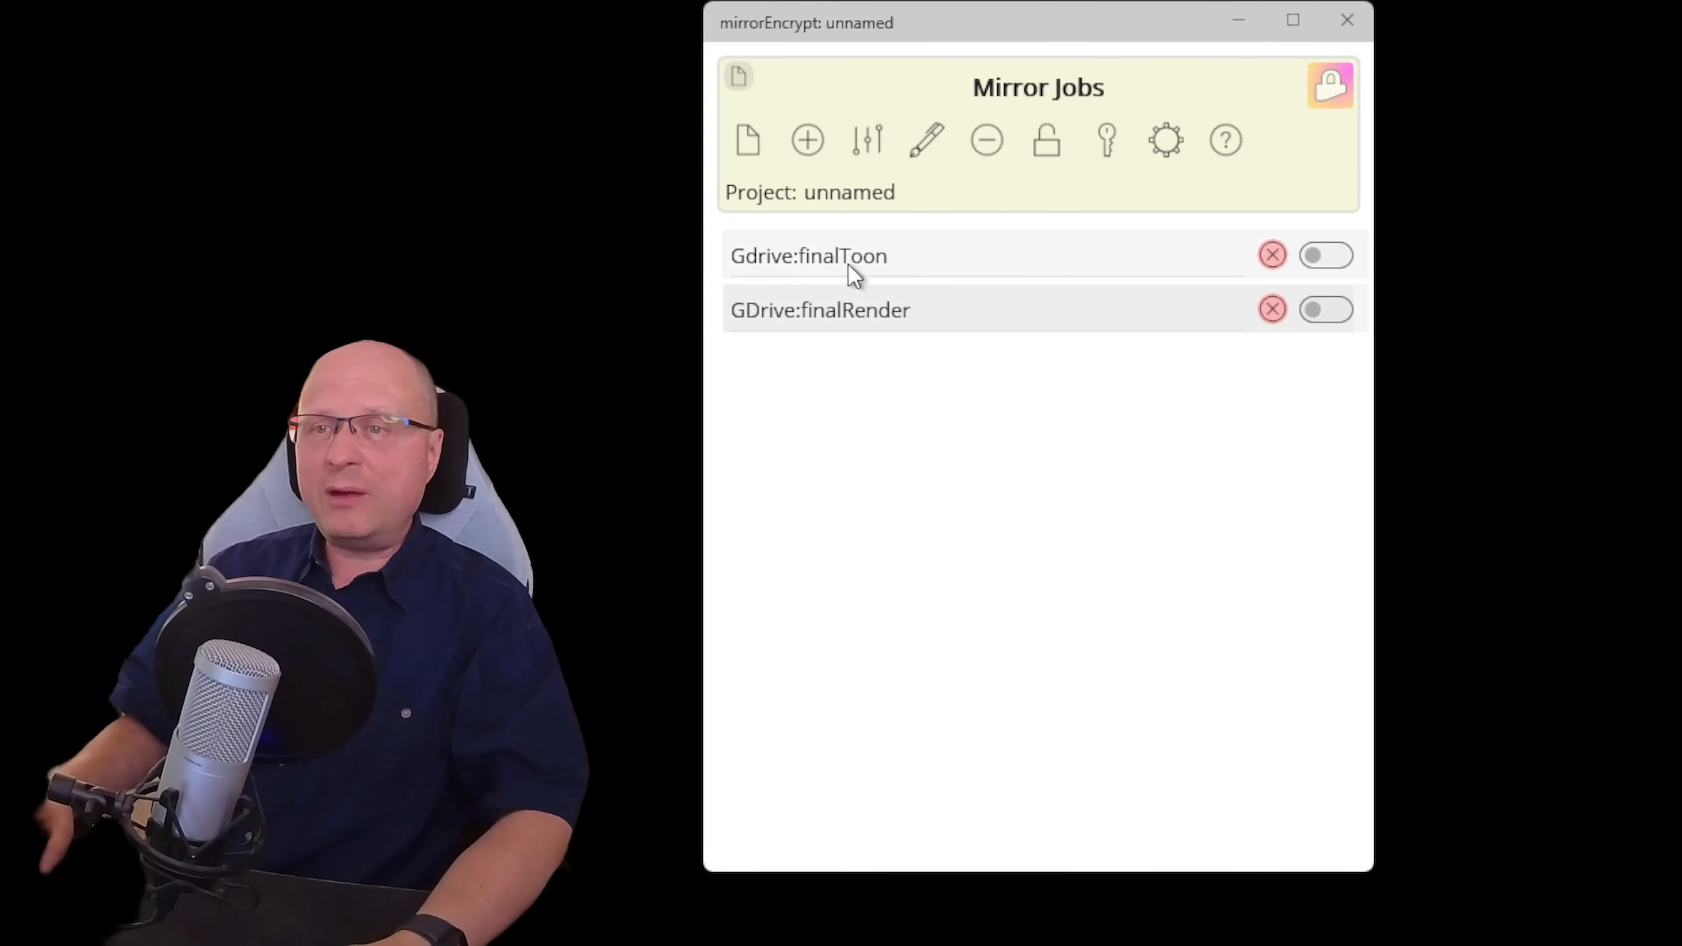
Add a third mirror job and name it 'Client Files Project Armageddon'
click(808, 139)
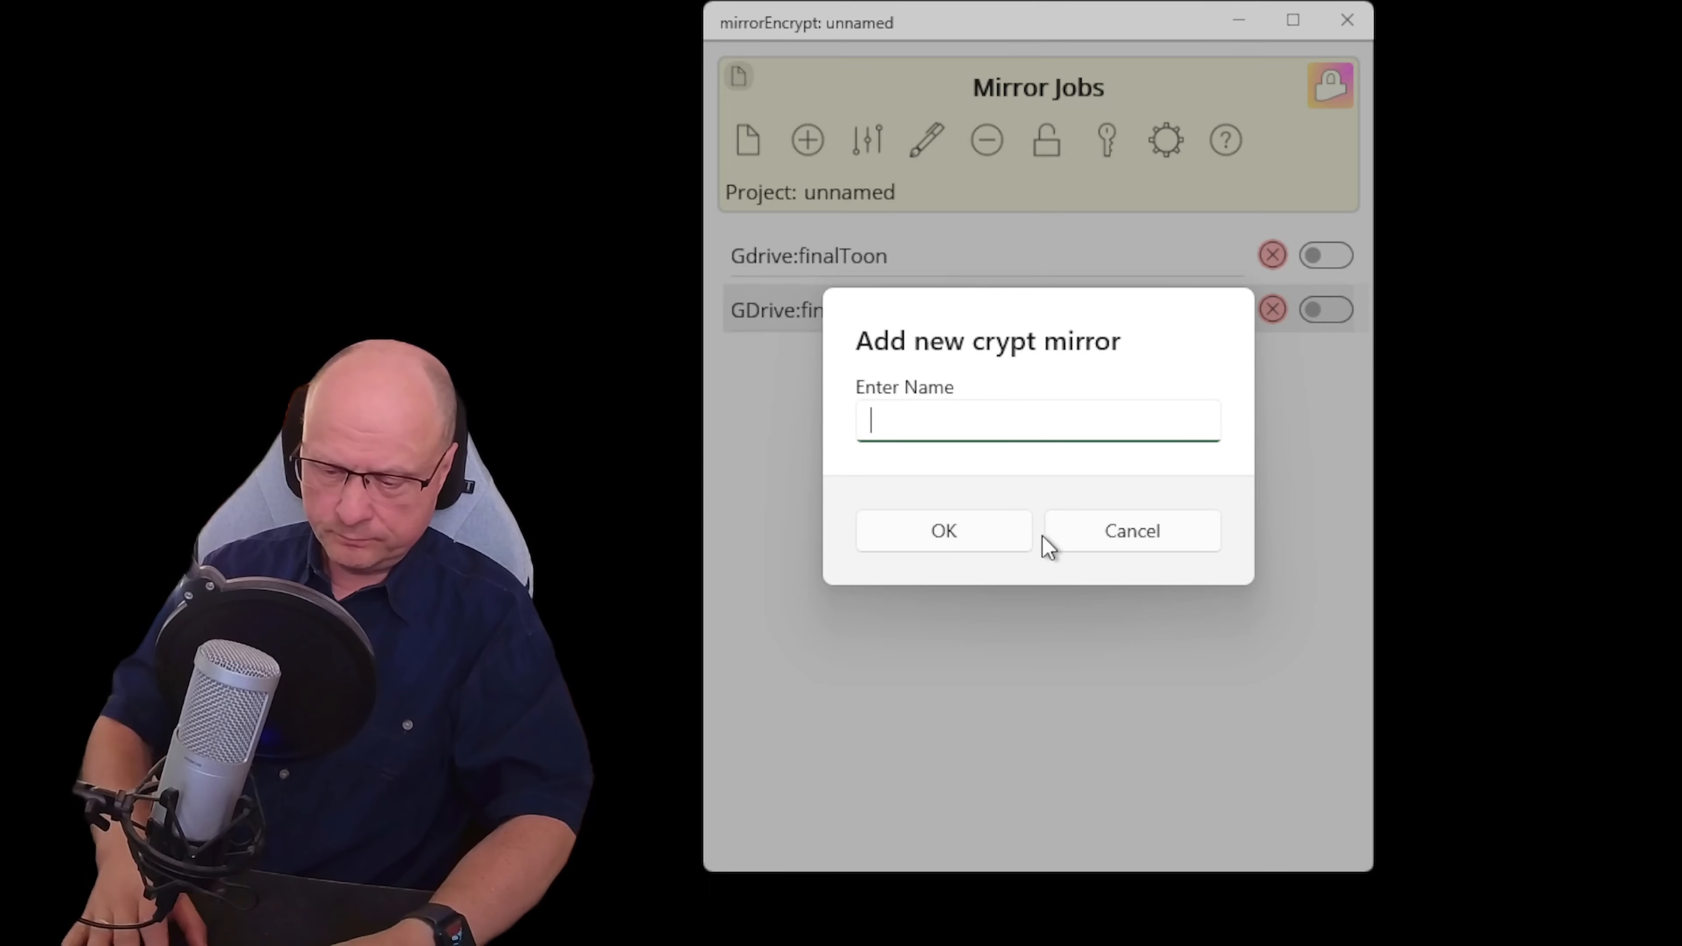
text(Custome)
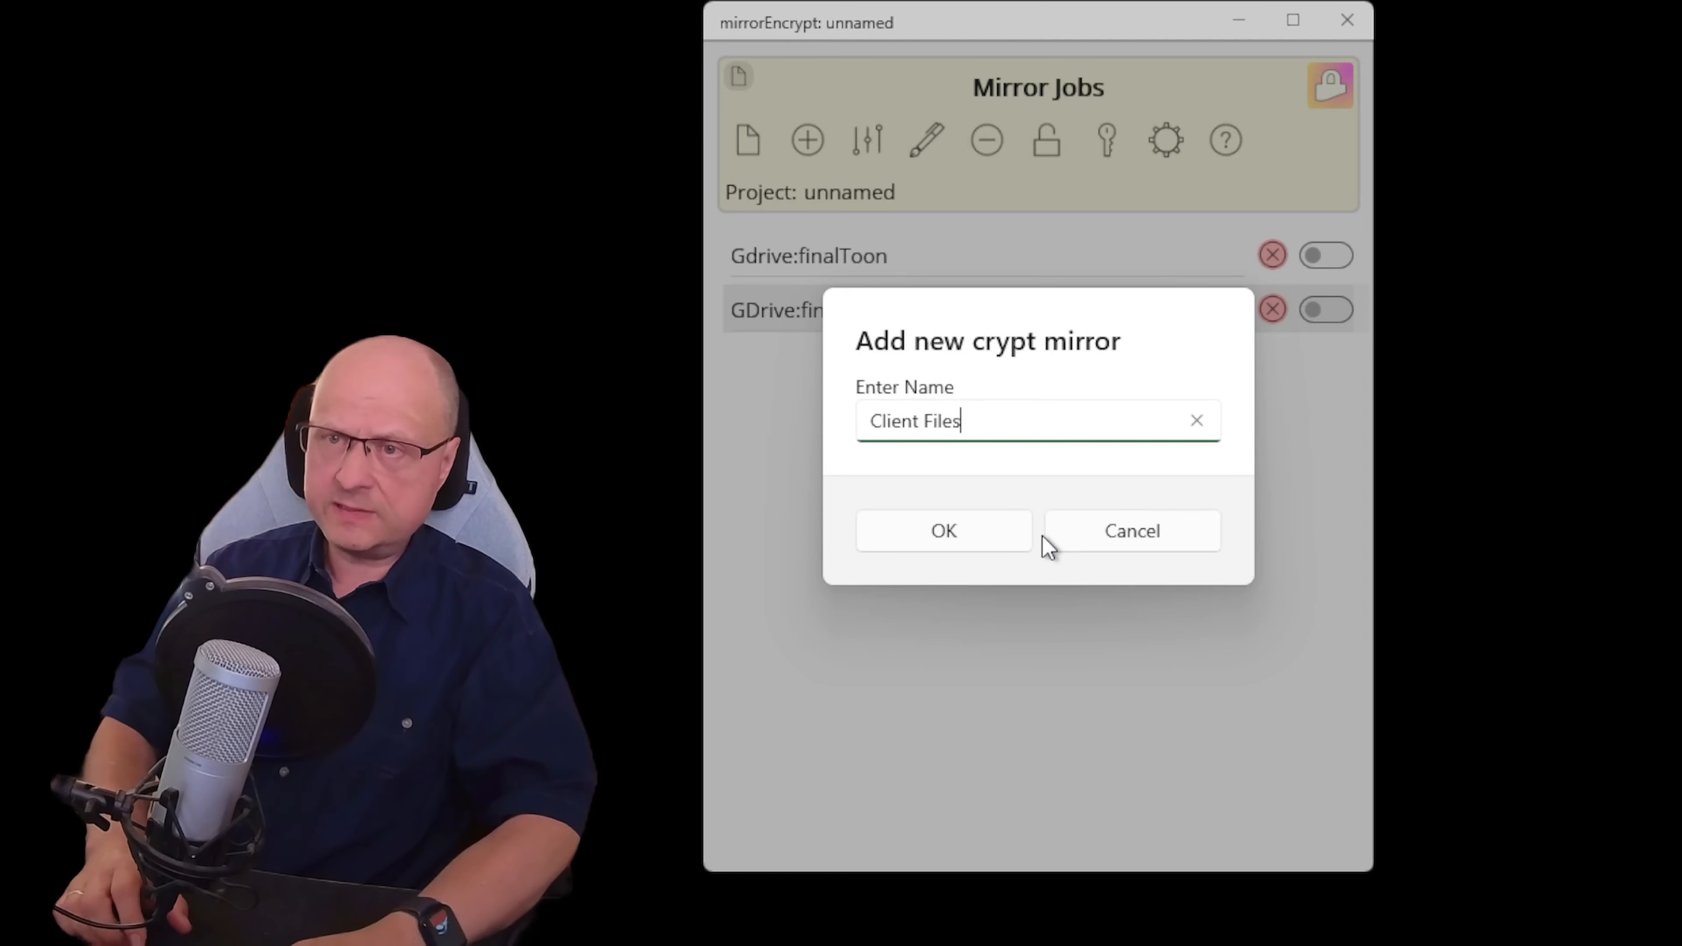
text(oje)
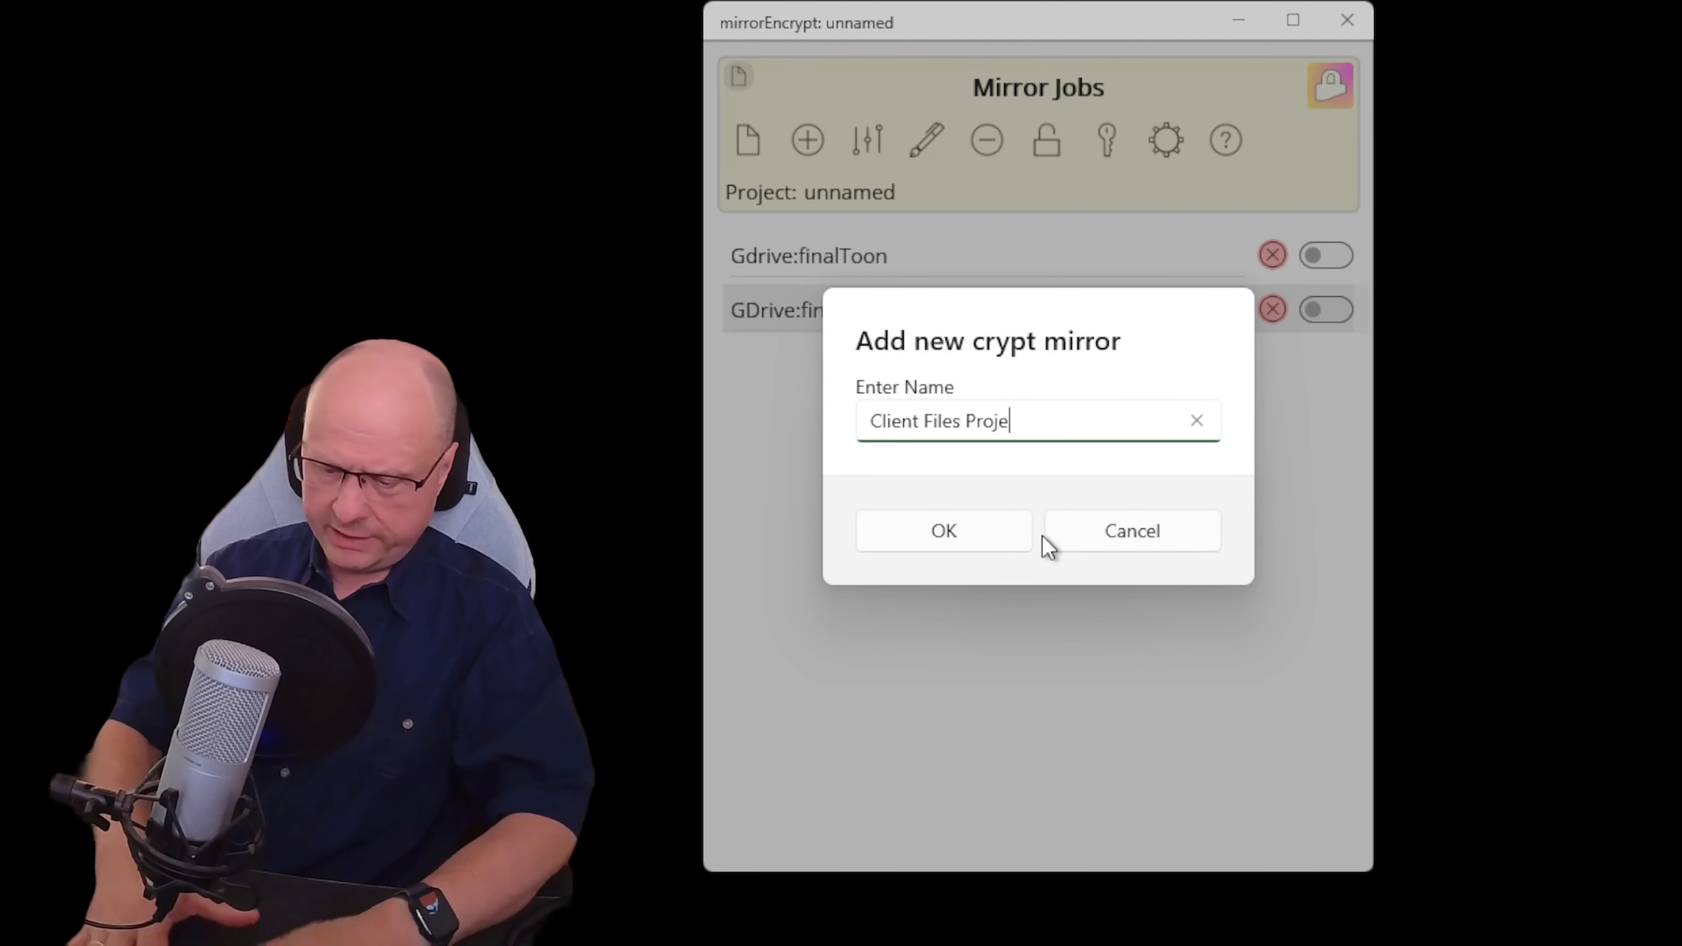
text(ct Armageddon)
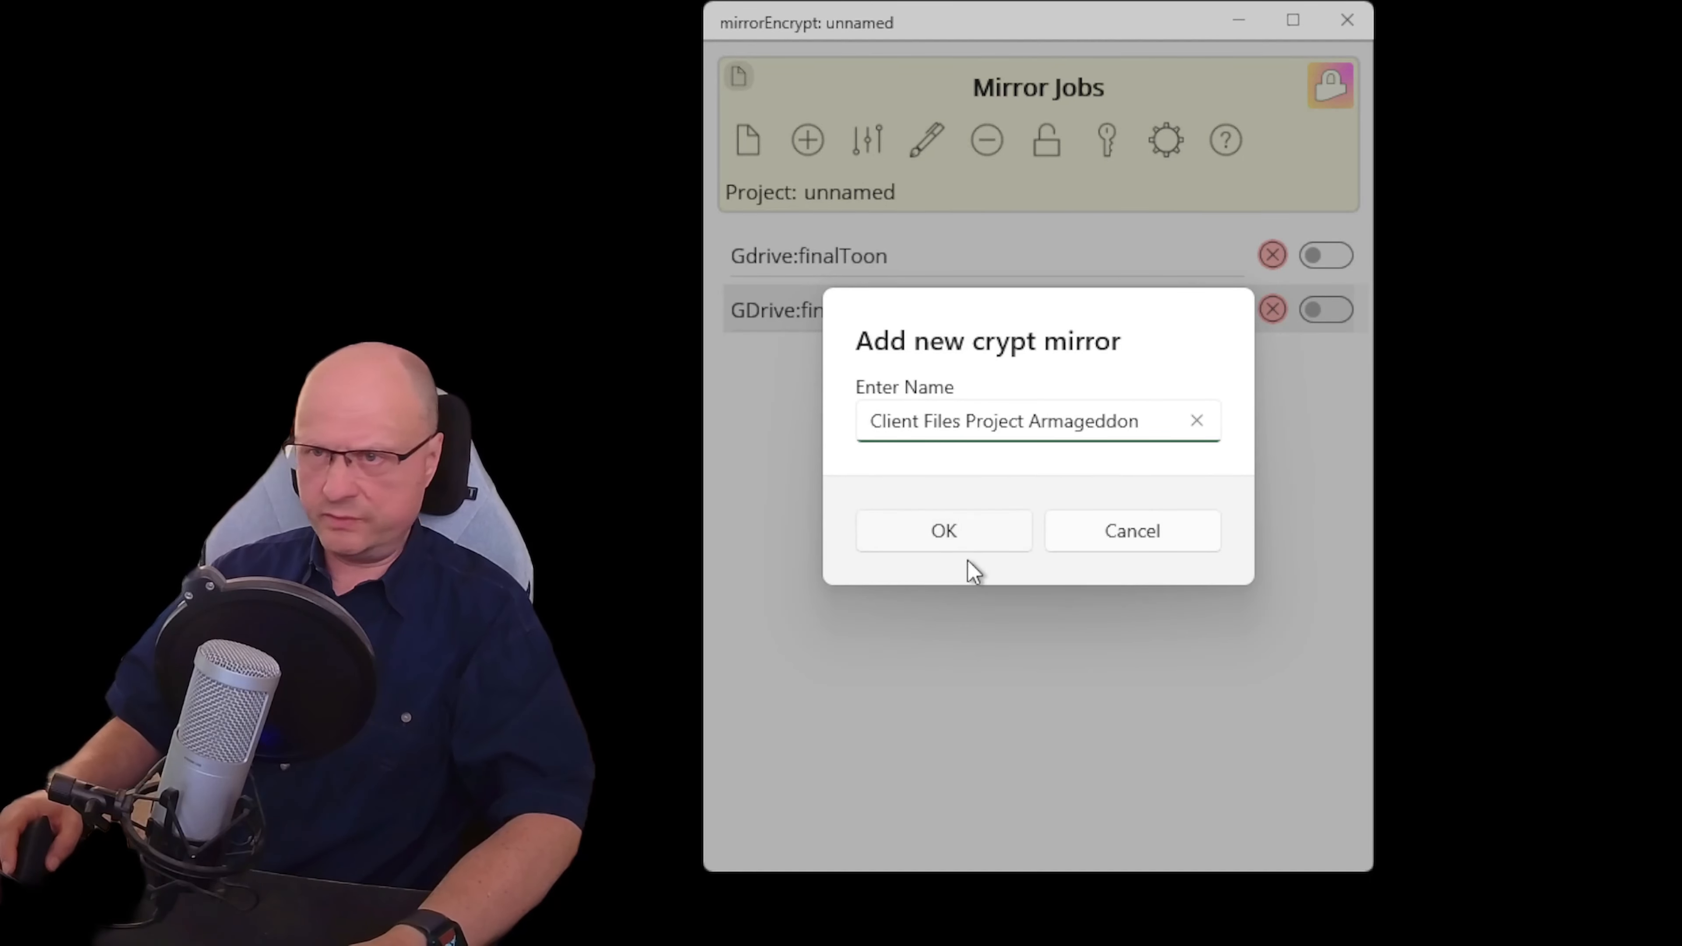
click(955, 538)
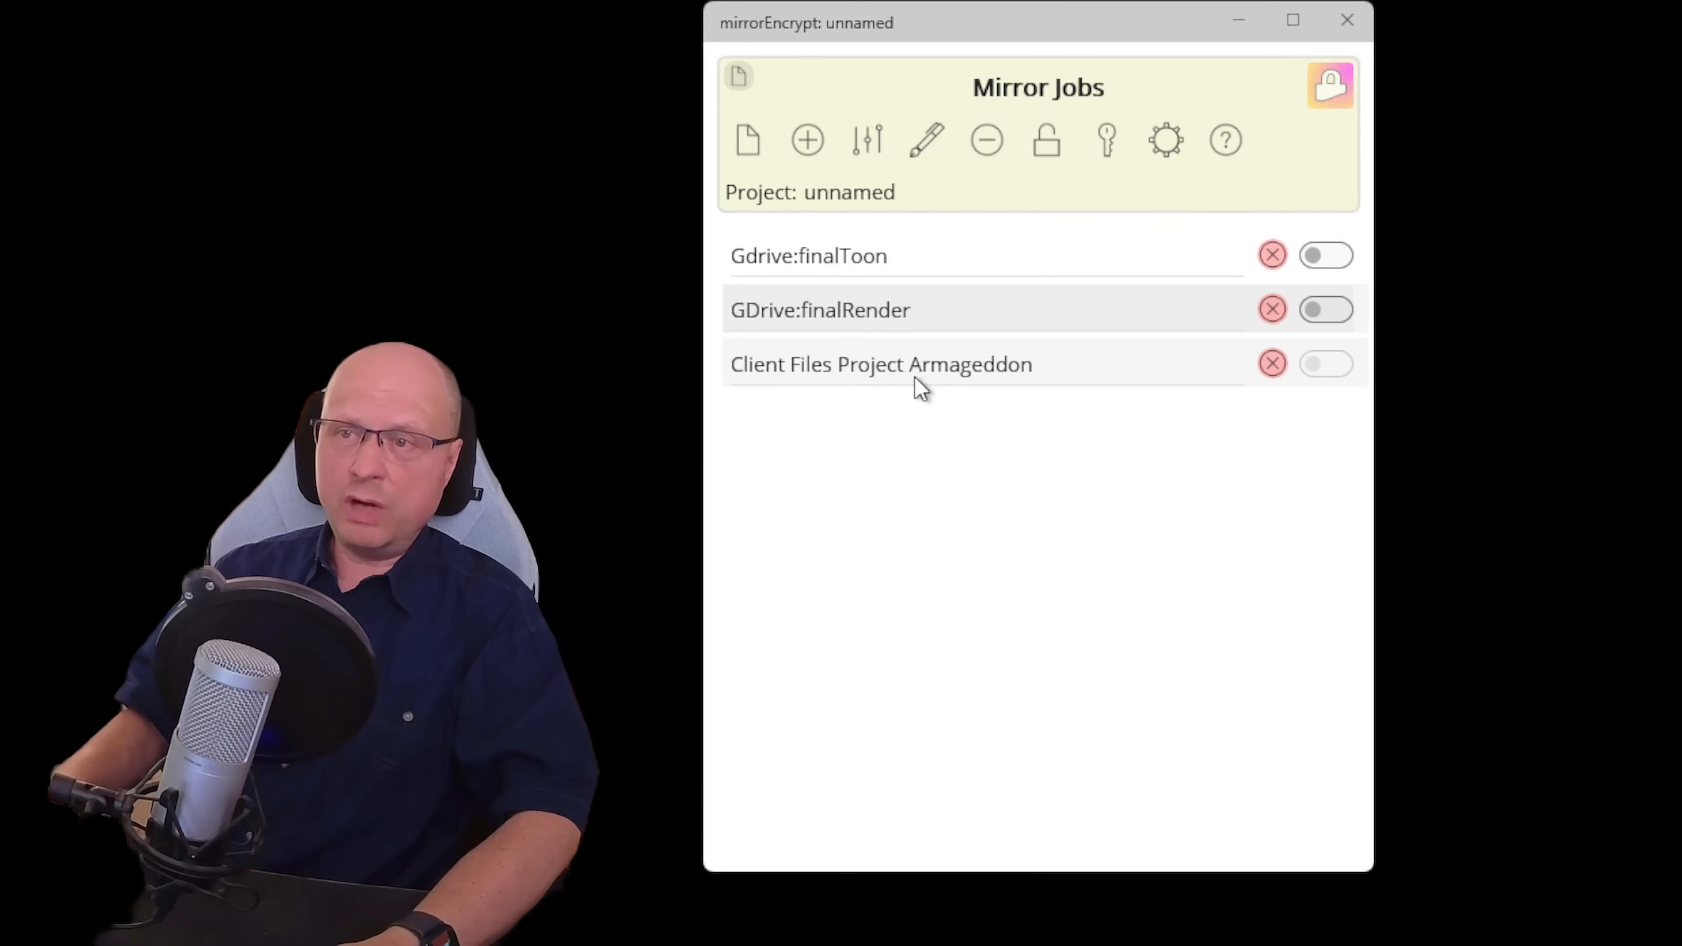
Start a new crypt key and name it PentagonClient
click(1105, 139)
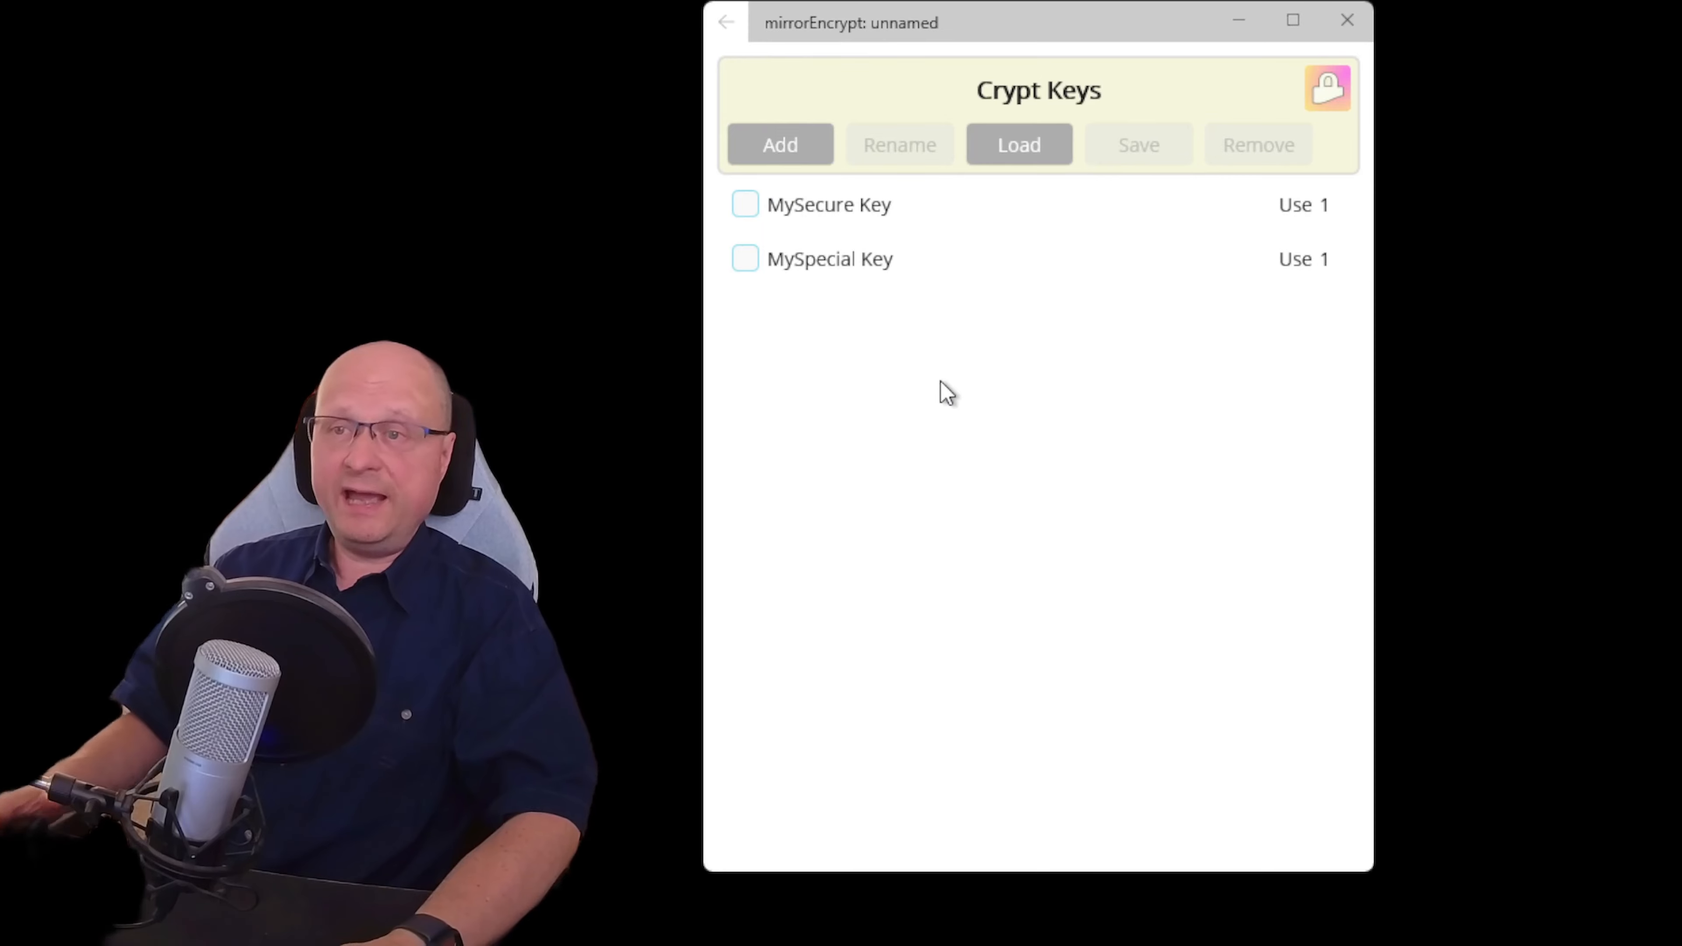
click(781, 148)
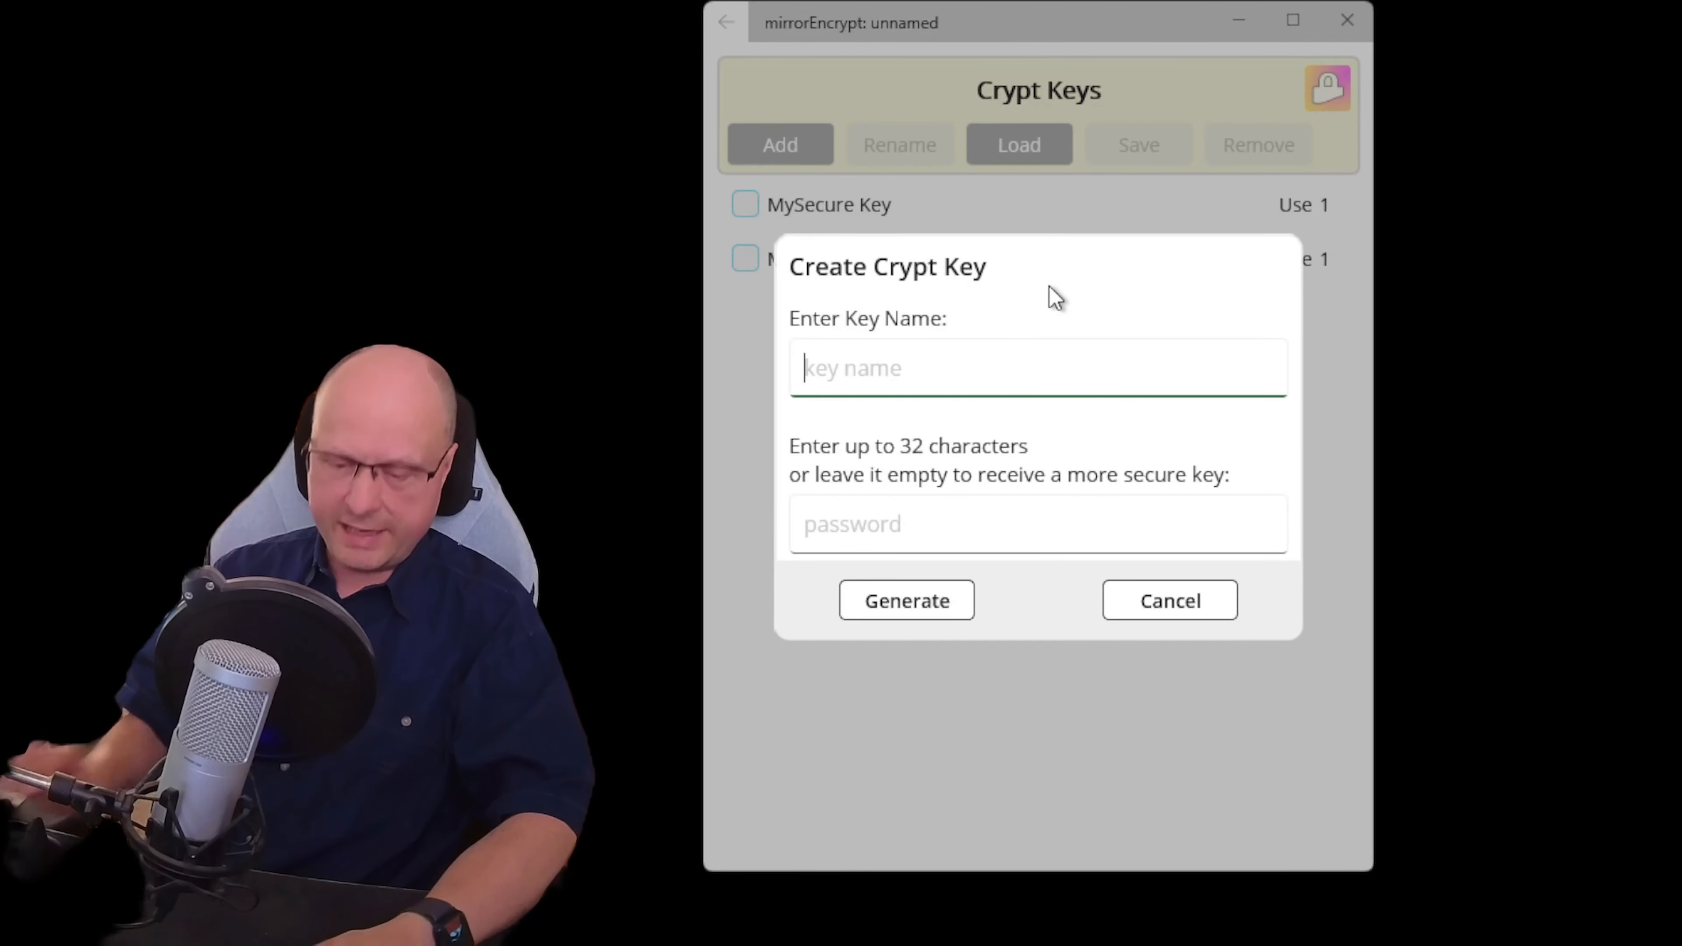
text(ClientAcc)
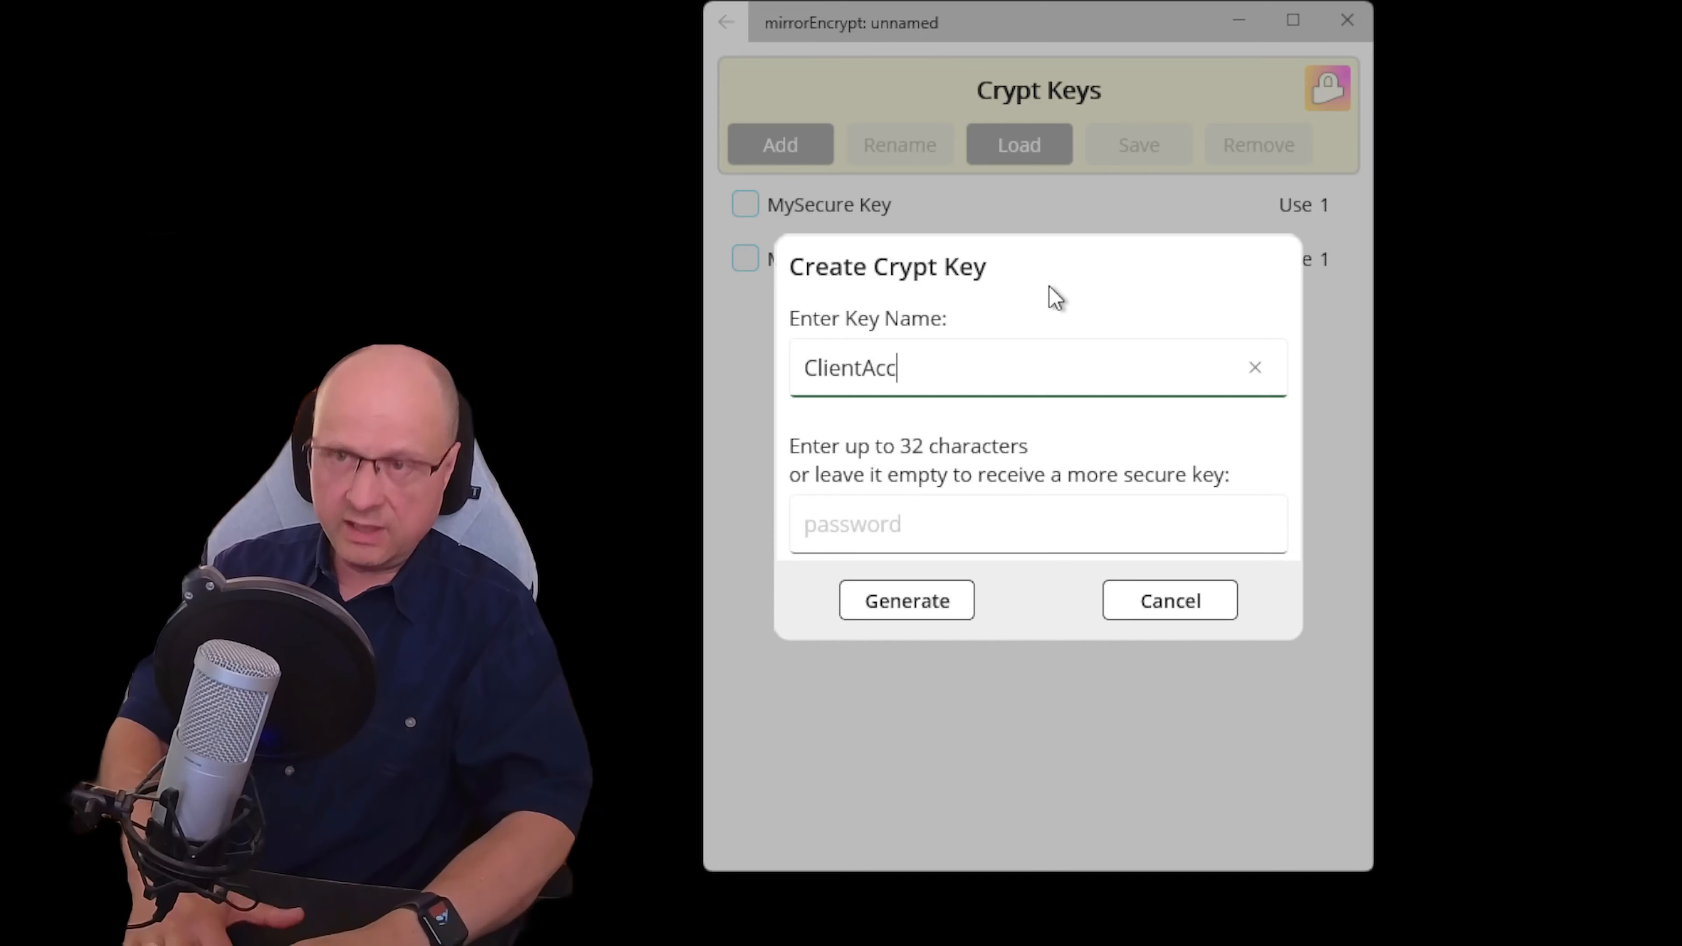
text(e)
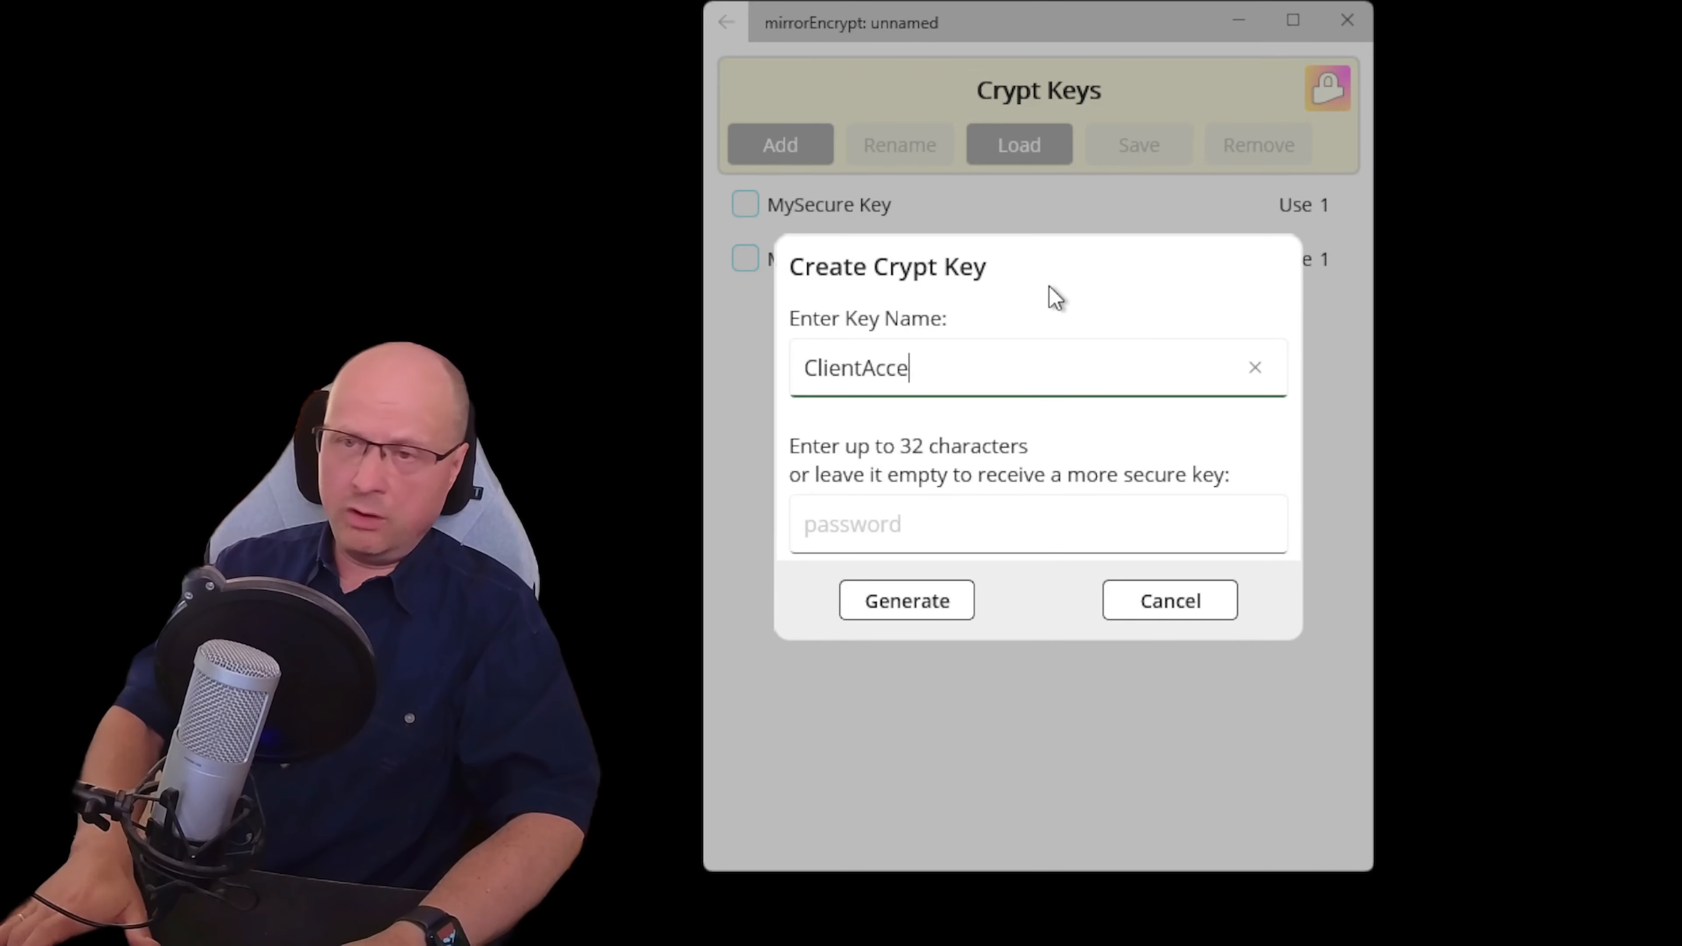
key(BackSpace)
key(BackSpace)
key(BackSpace)
key(BackSpace)
key(BackSpace)
key(BackSpace)
key(BackSpace)
key(BackSpace)
key(BackSpace)
key(BackSpace)
text(P)
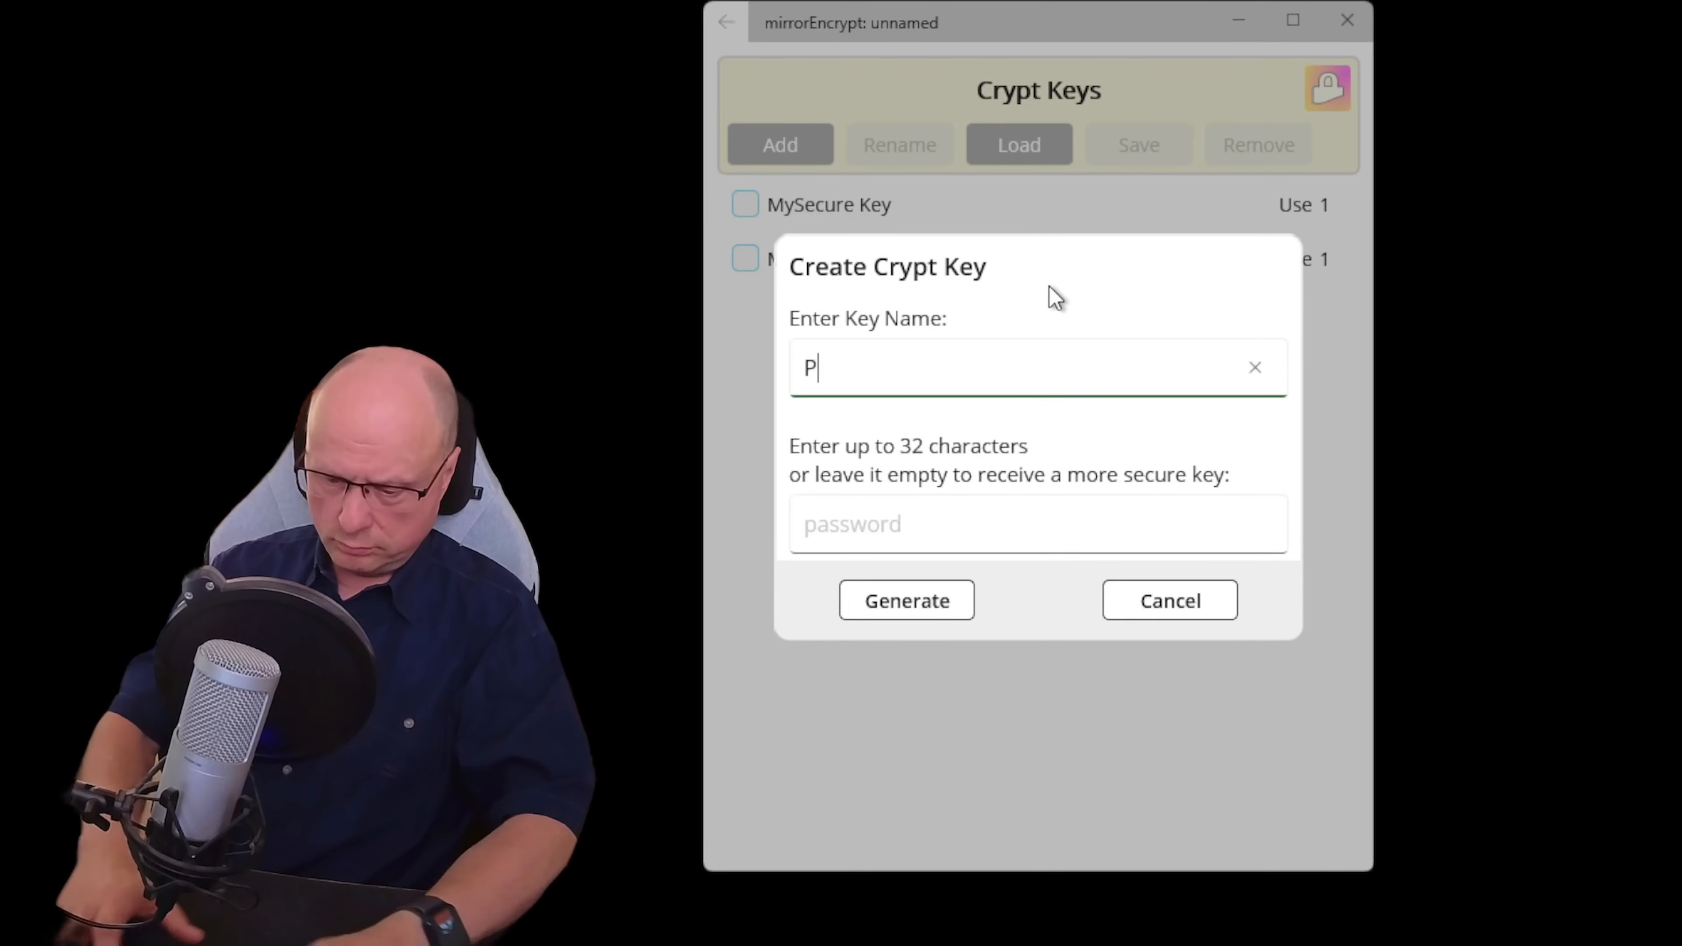
text(entagonCli)
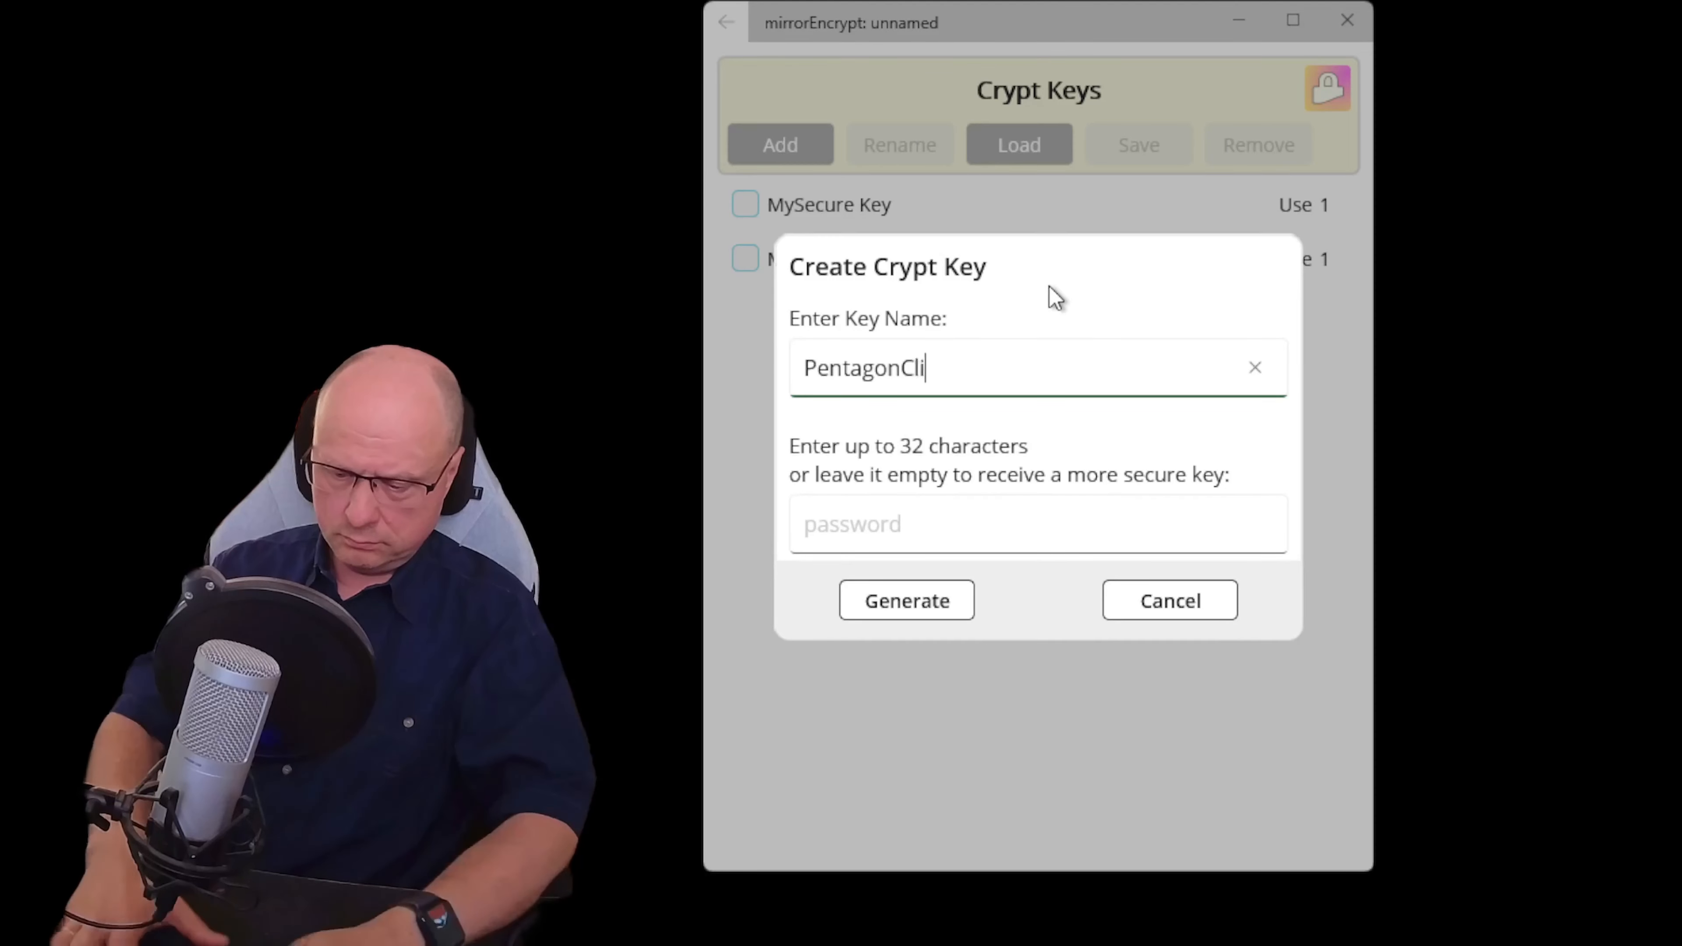
text(ent)
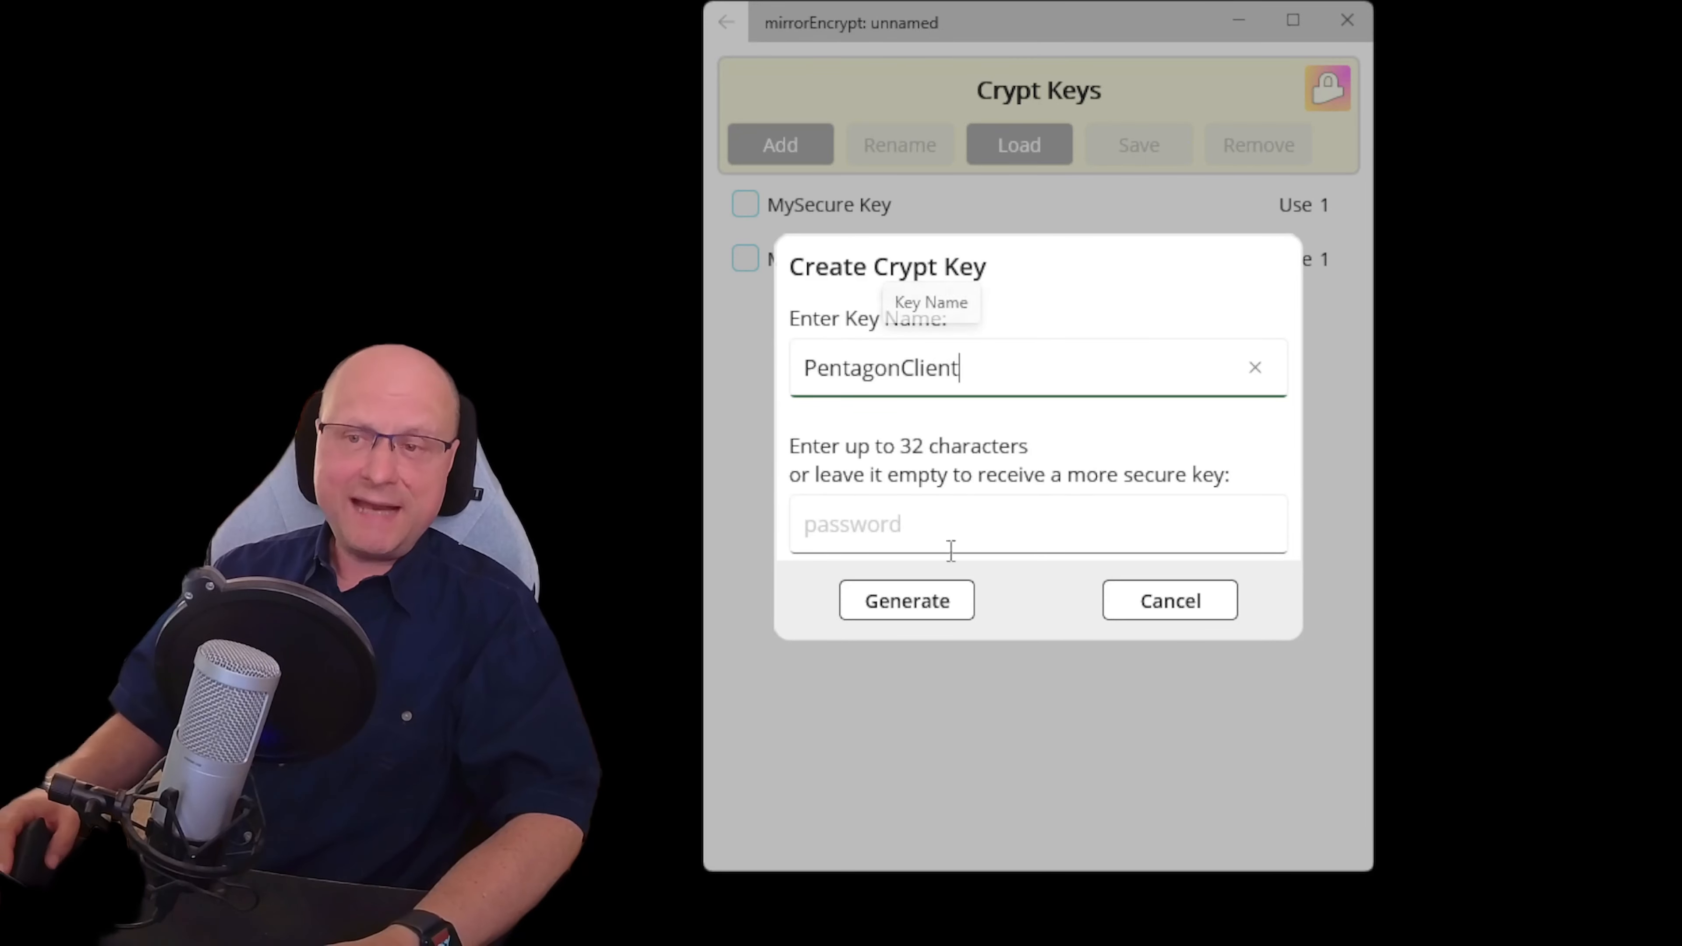
Enter a custom passphrase for PentagonClient, fixing a stray character, and generate the key
click(920, 513)
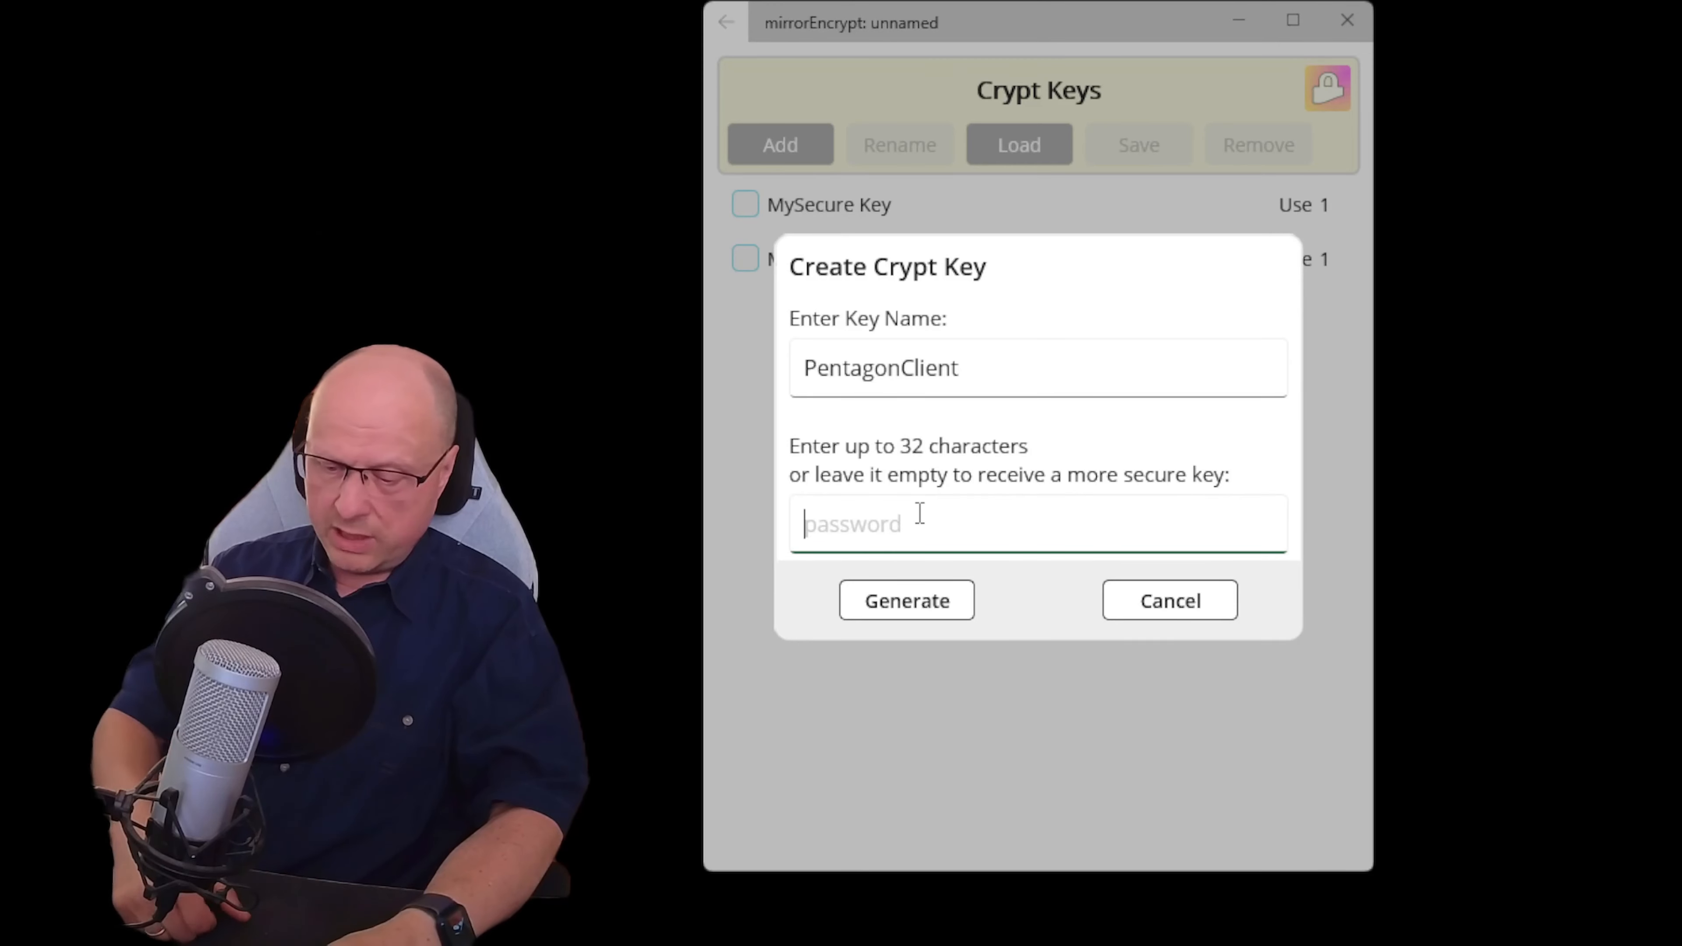
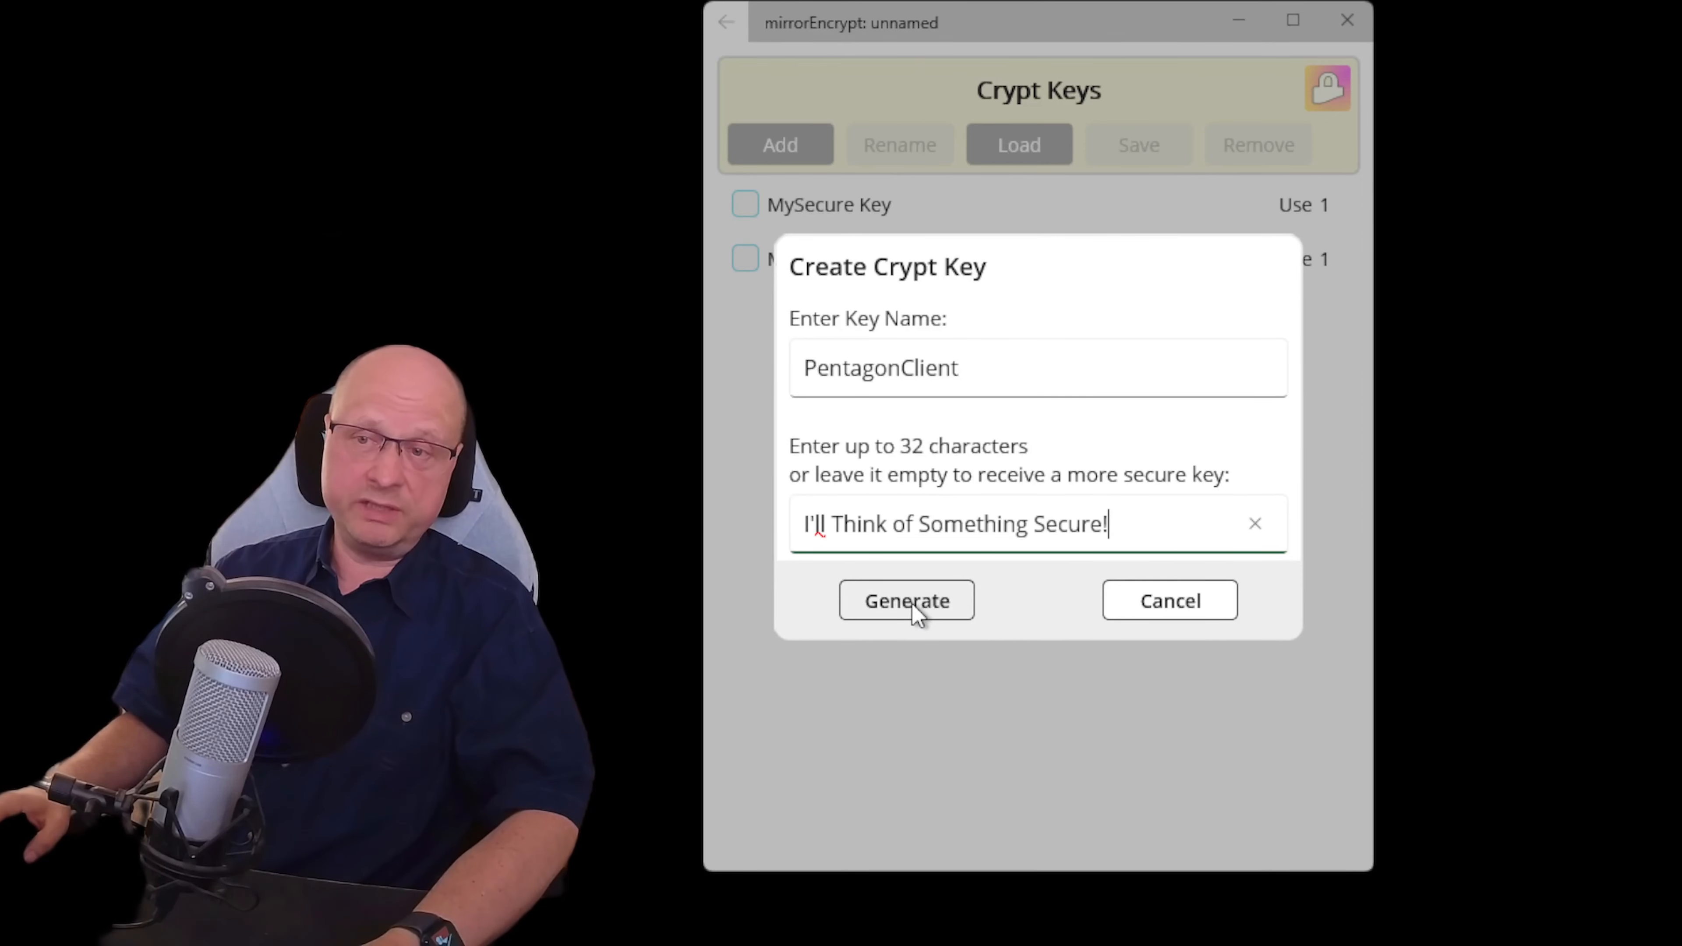
click(914, 580)
Finish generating PentagonClient, then open the Client Files Project Armageddon job's settings
click(889, 613)
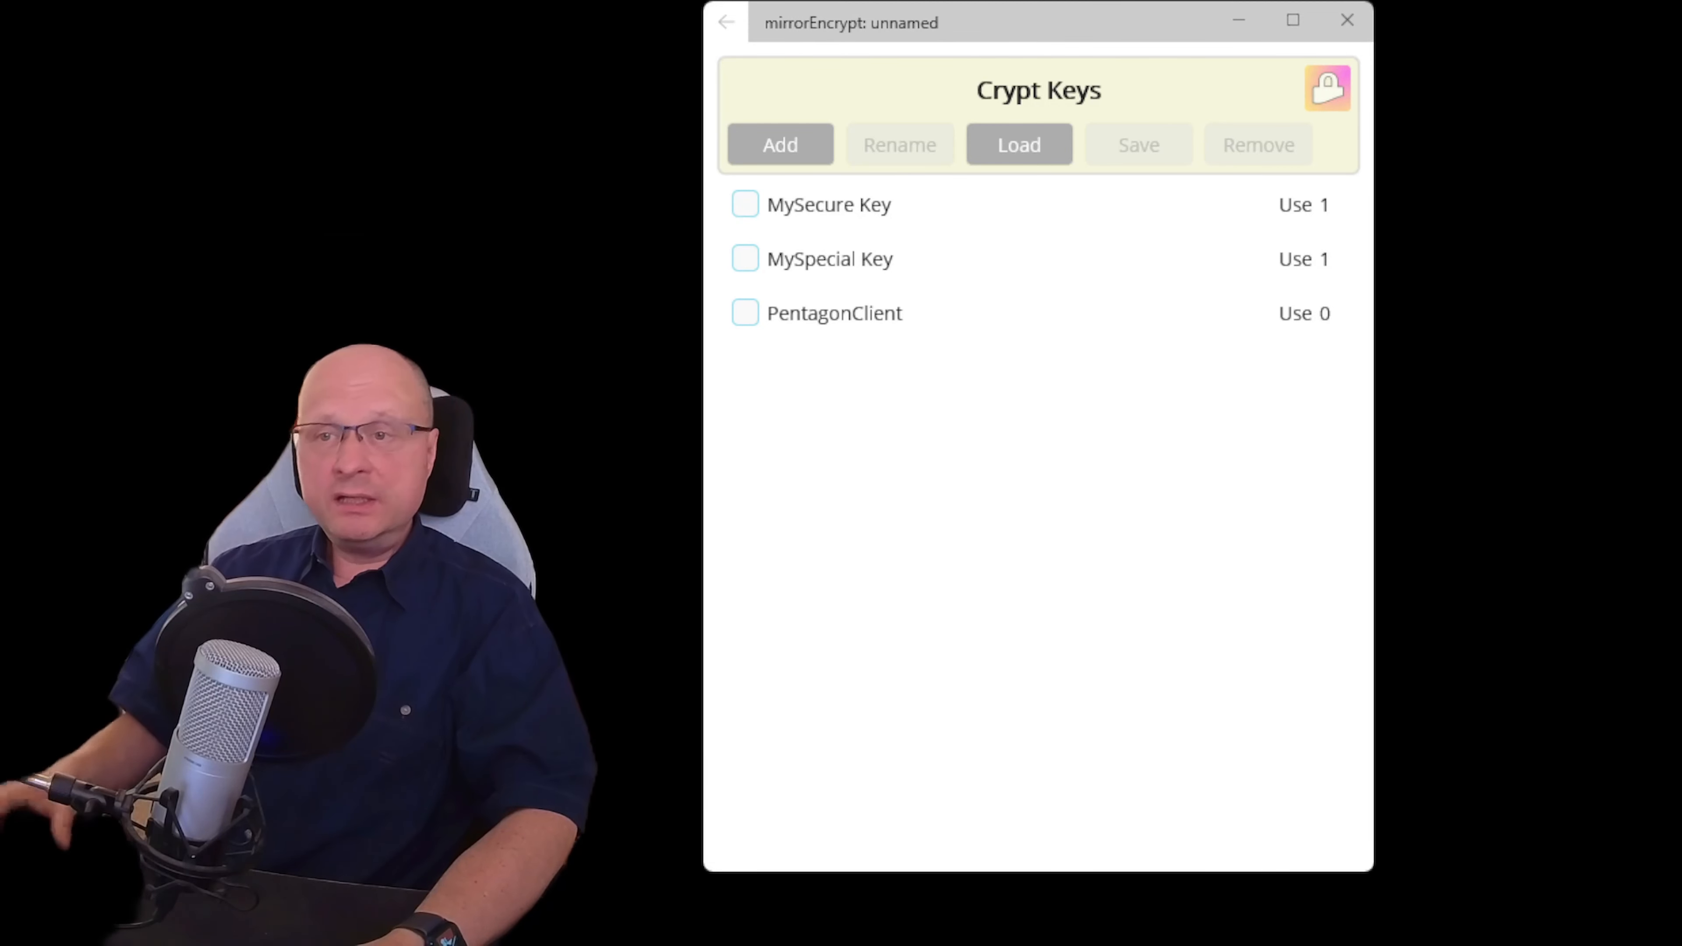
click(864, 313)
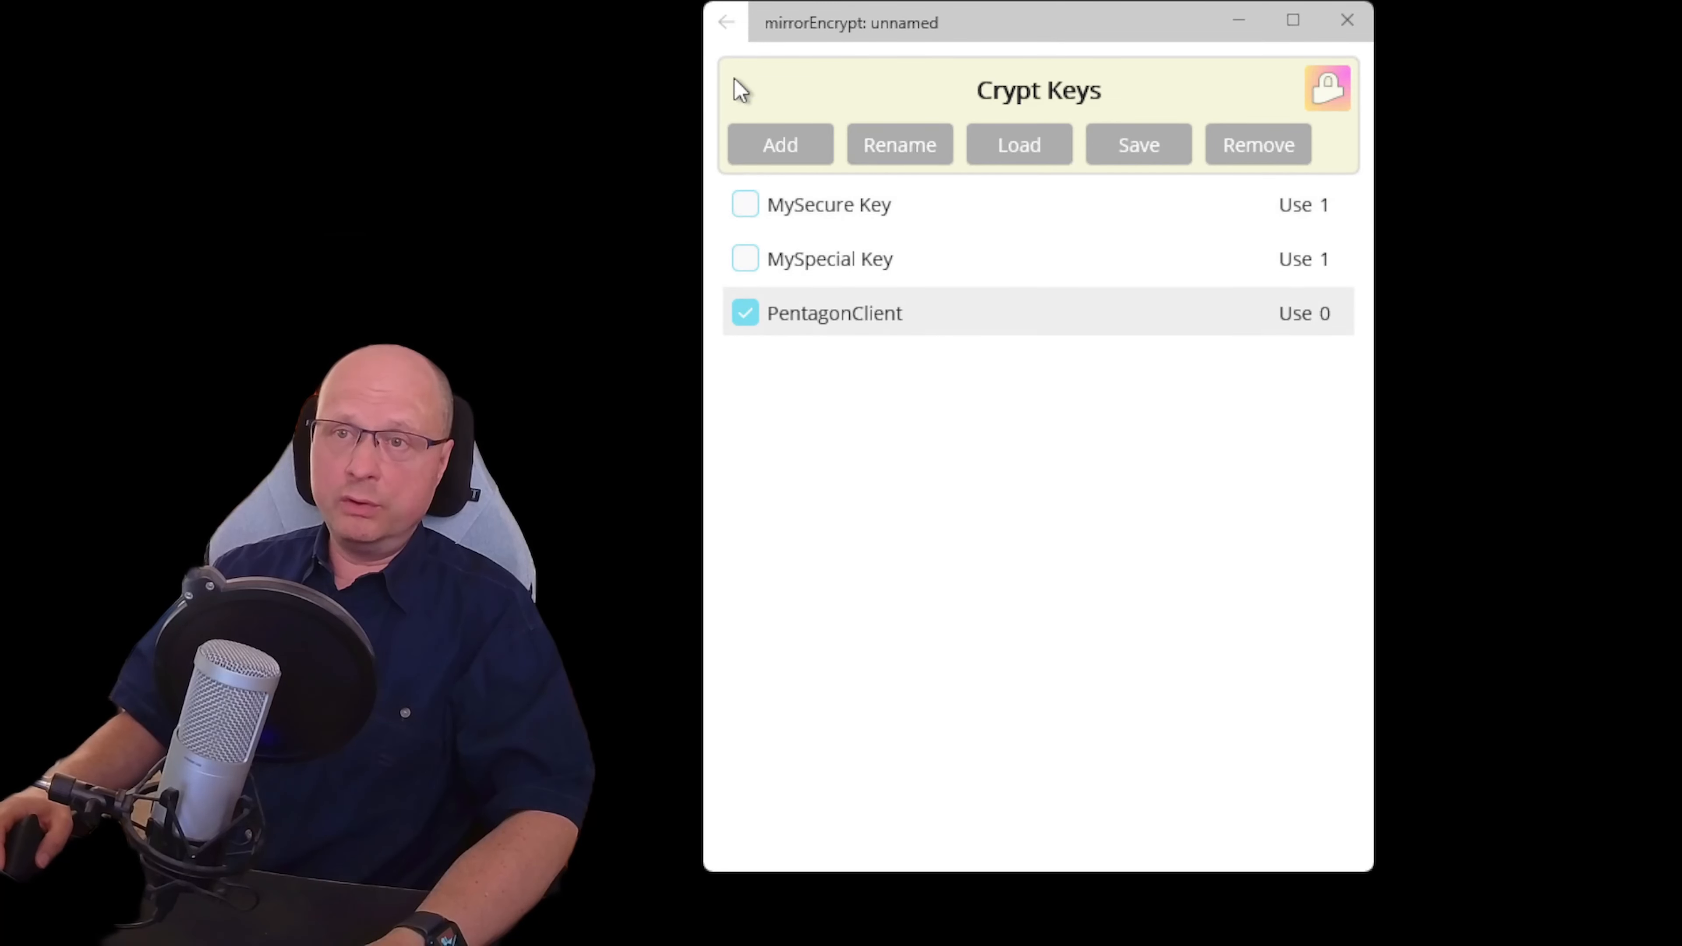
click(726, 22)
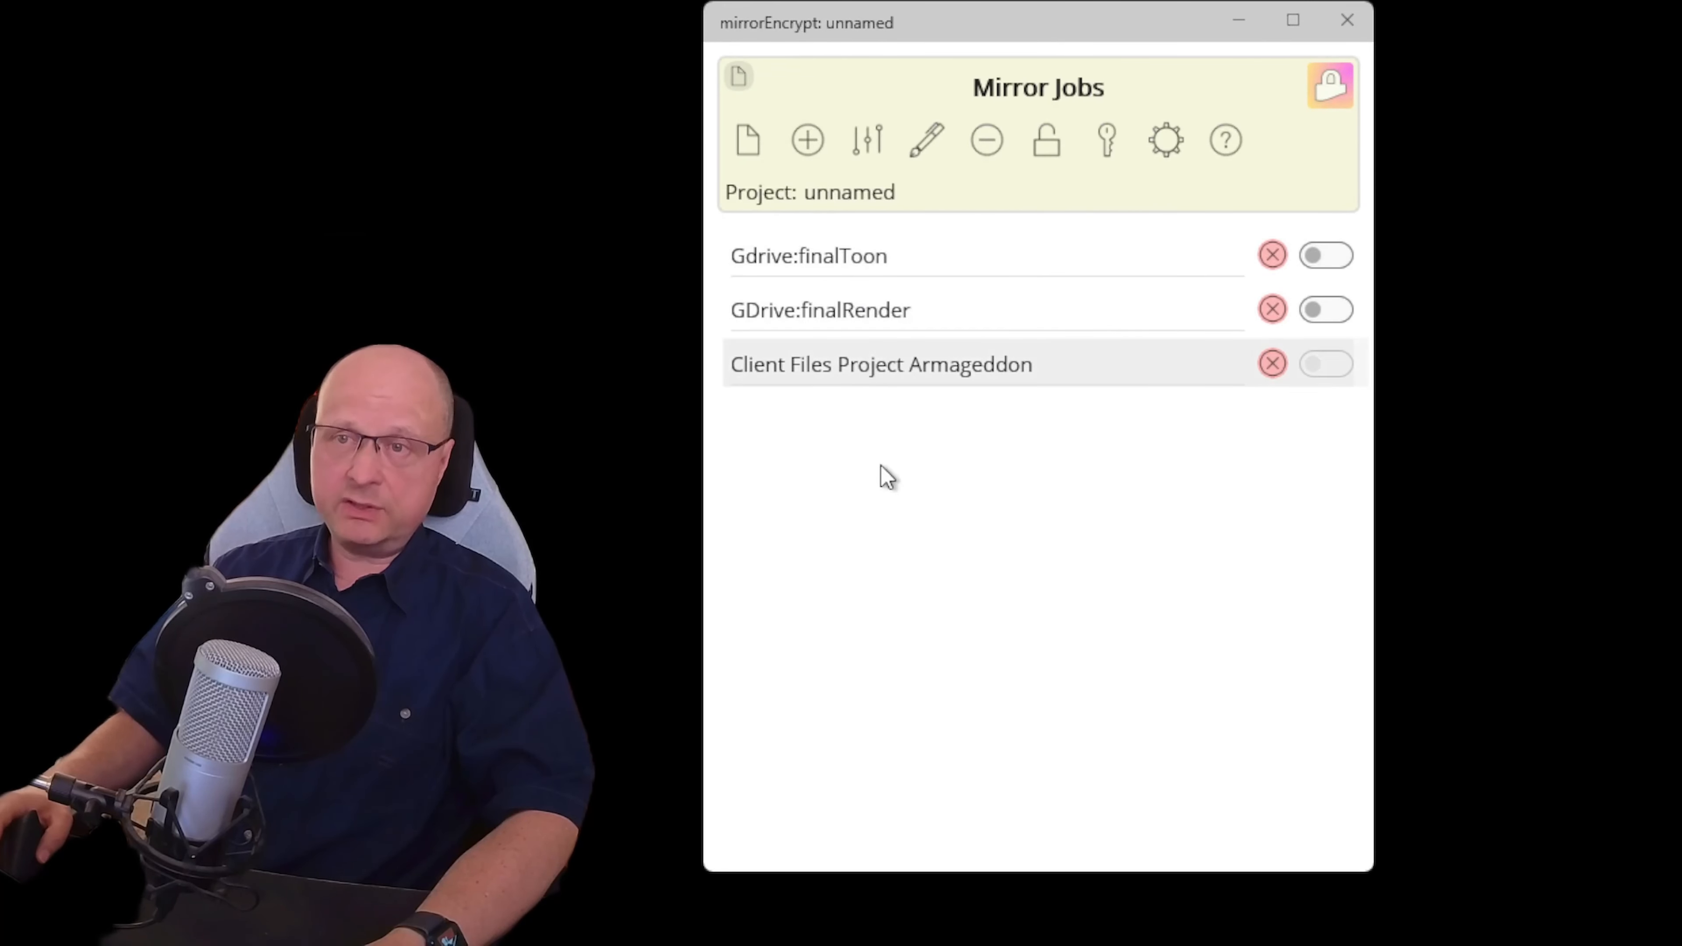
click(867, 136)
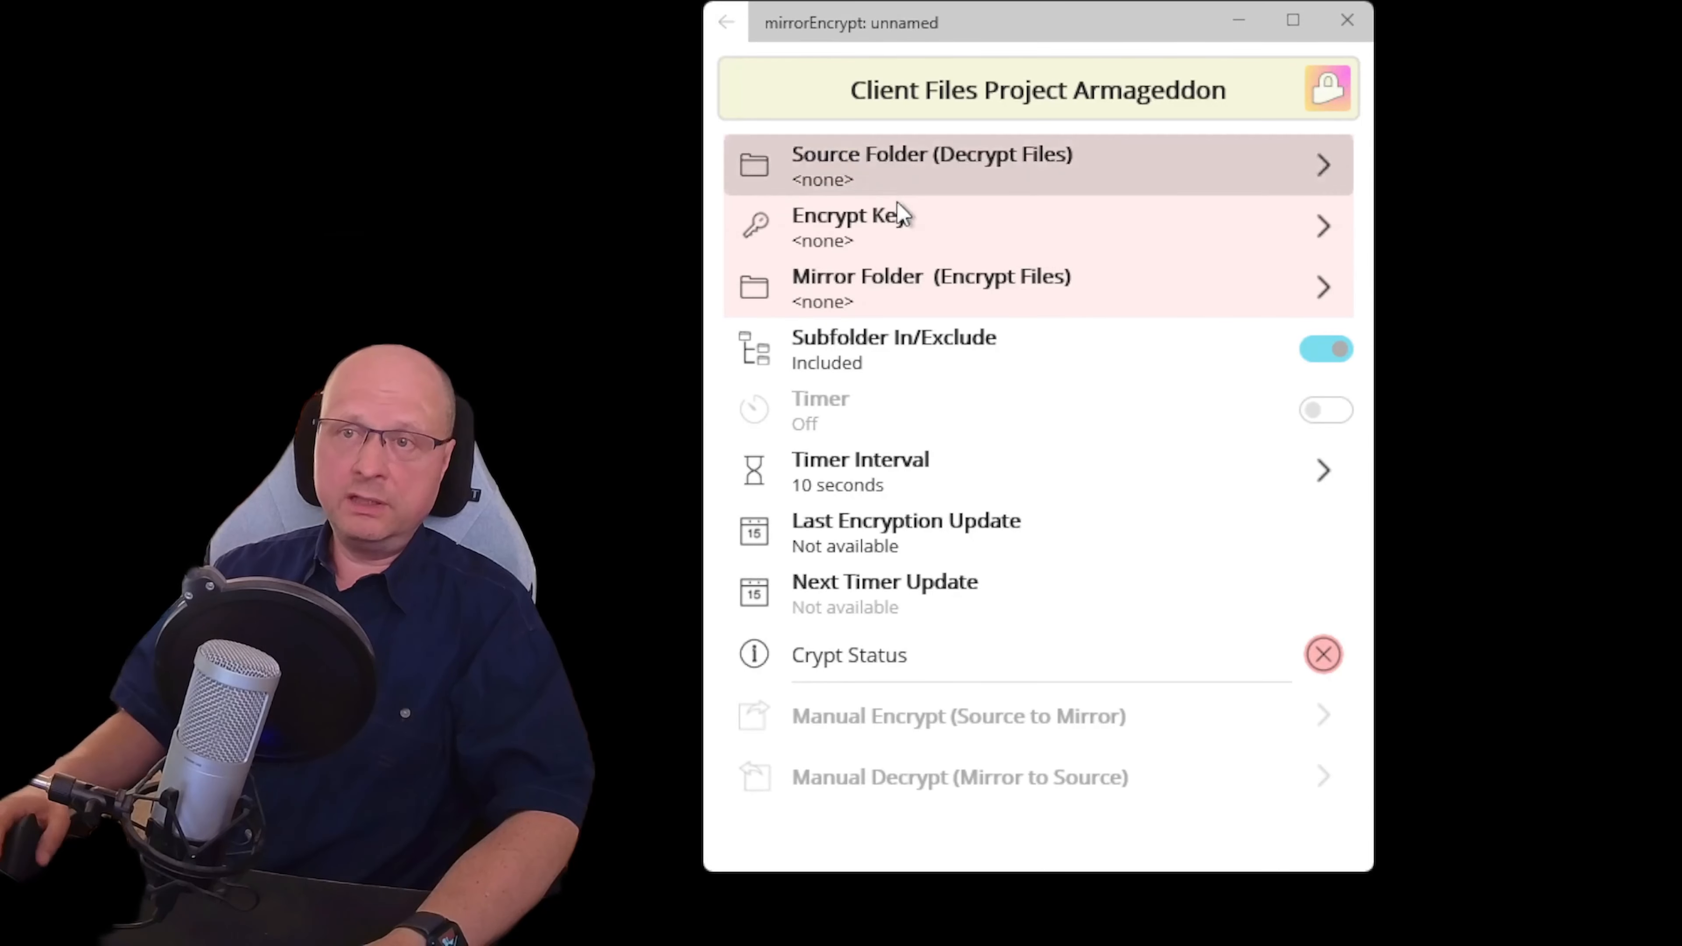
Assign PentagonClient as the Armageddon job's encrypt key and go back to the job list
click(871, 234)
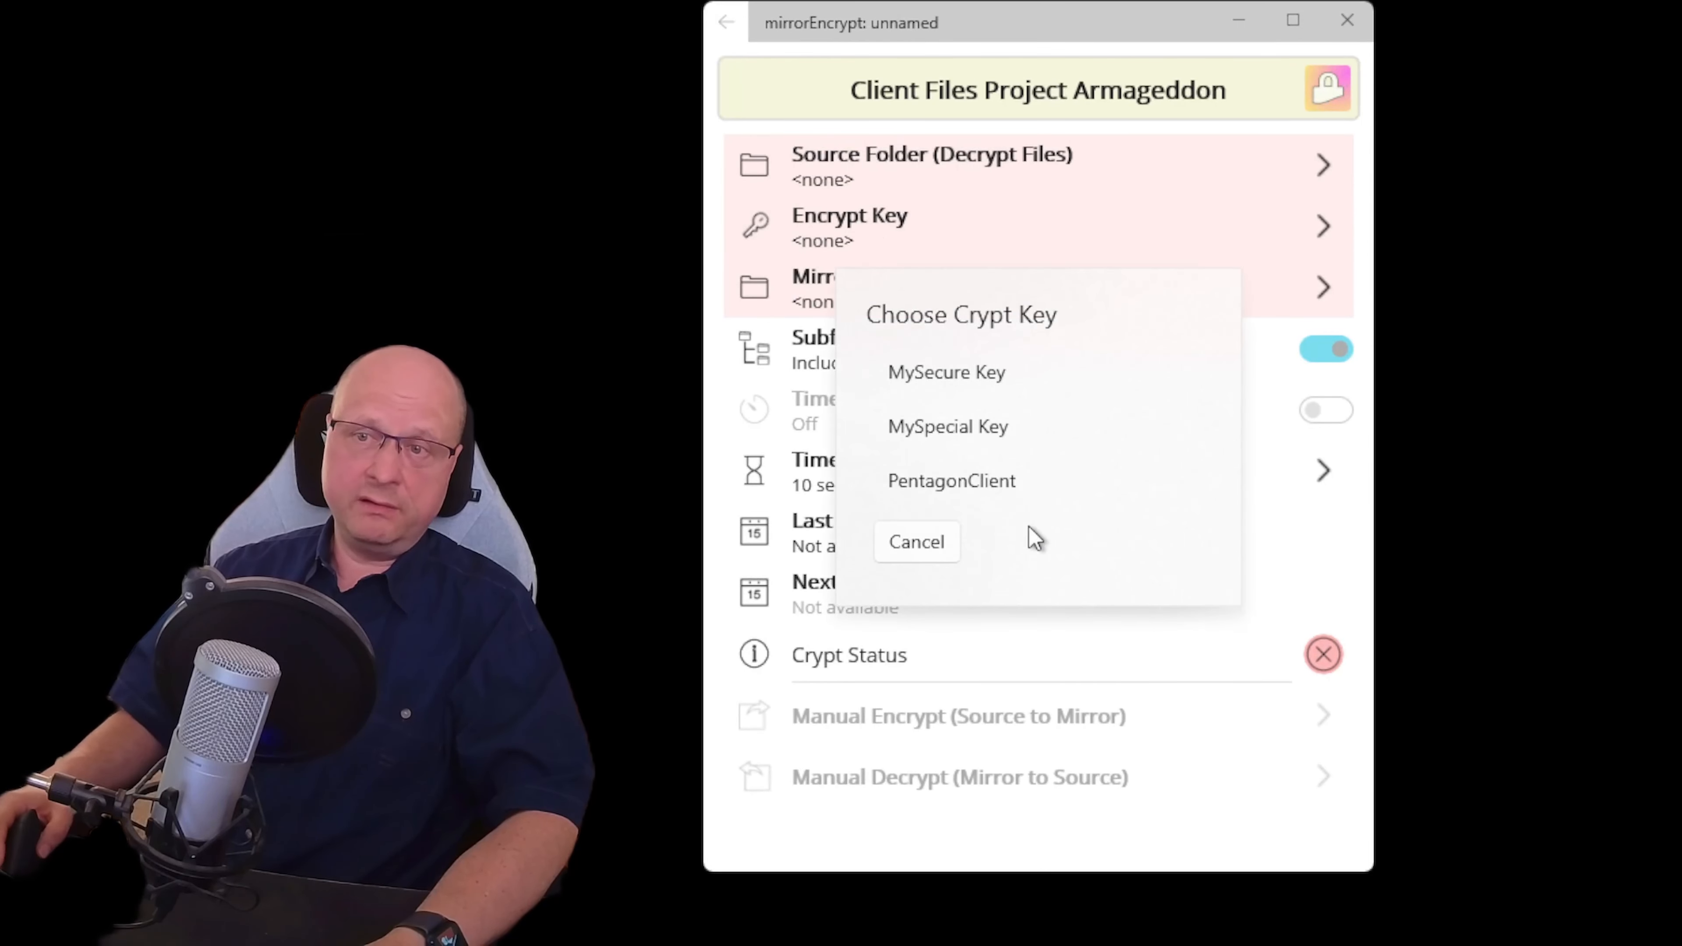
click(1019, 482)
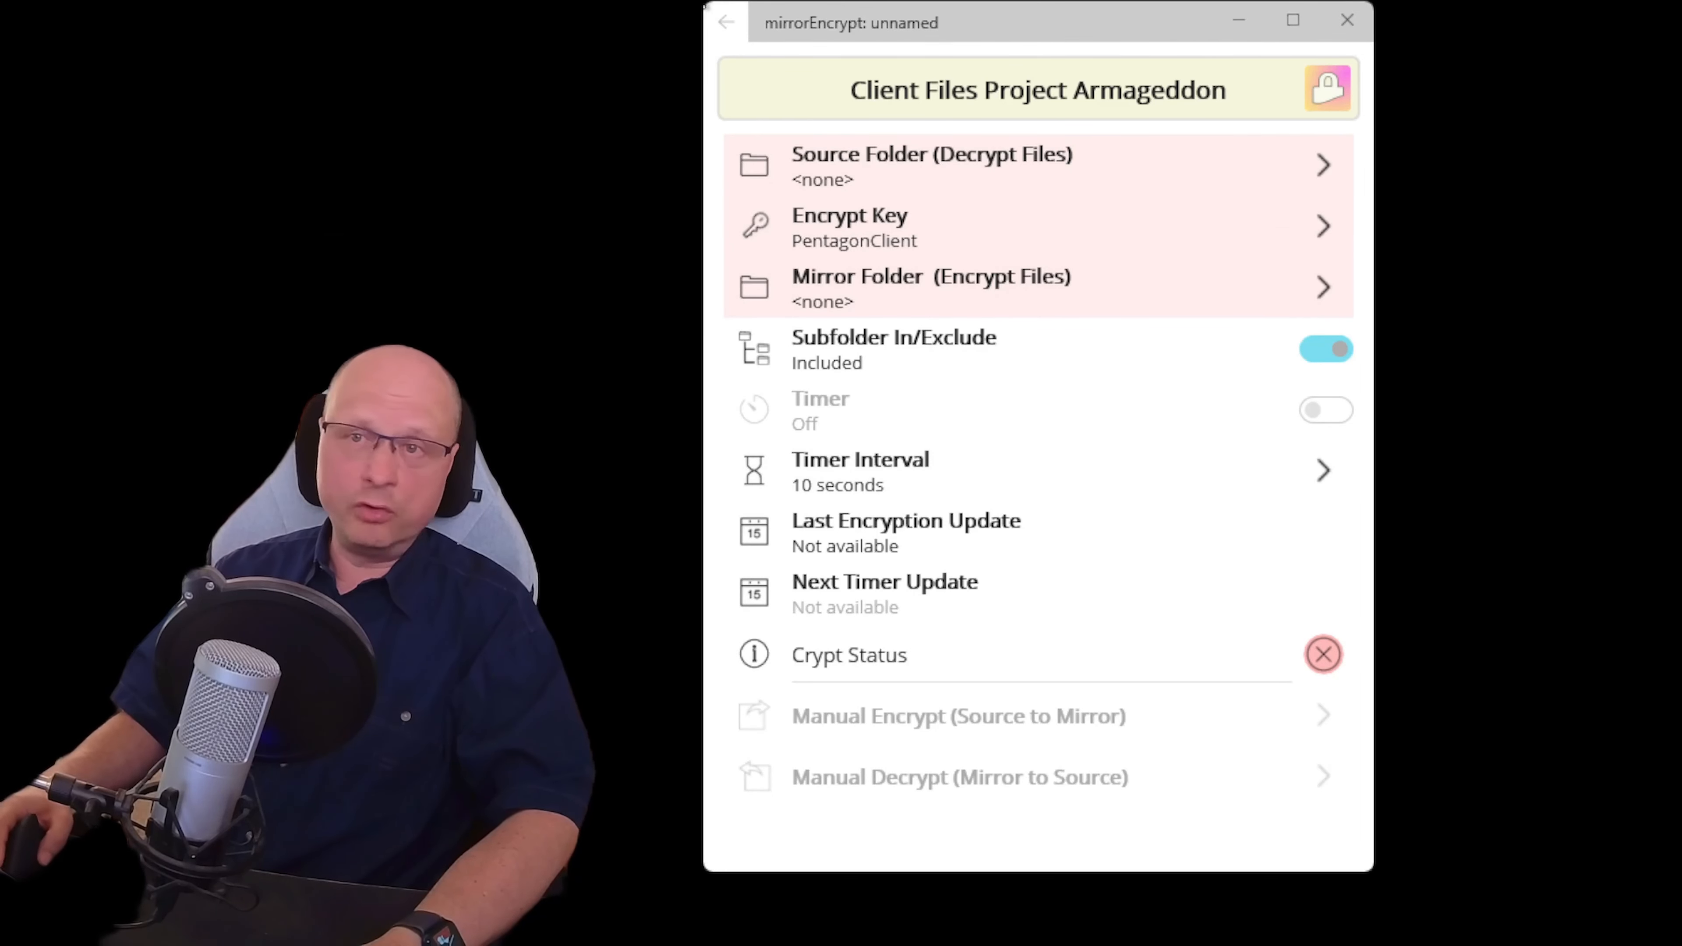
click(729, 25)
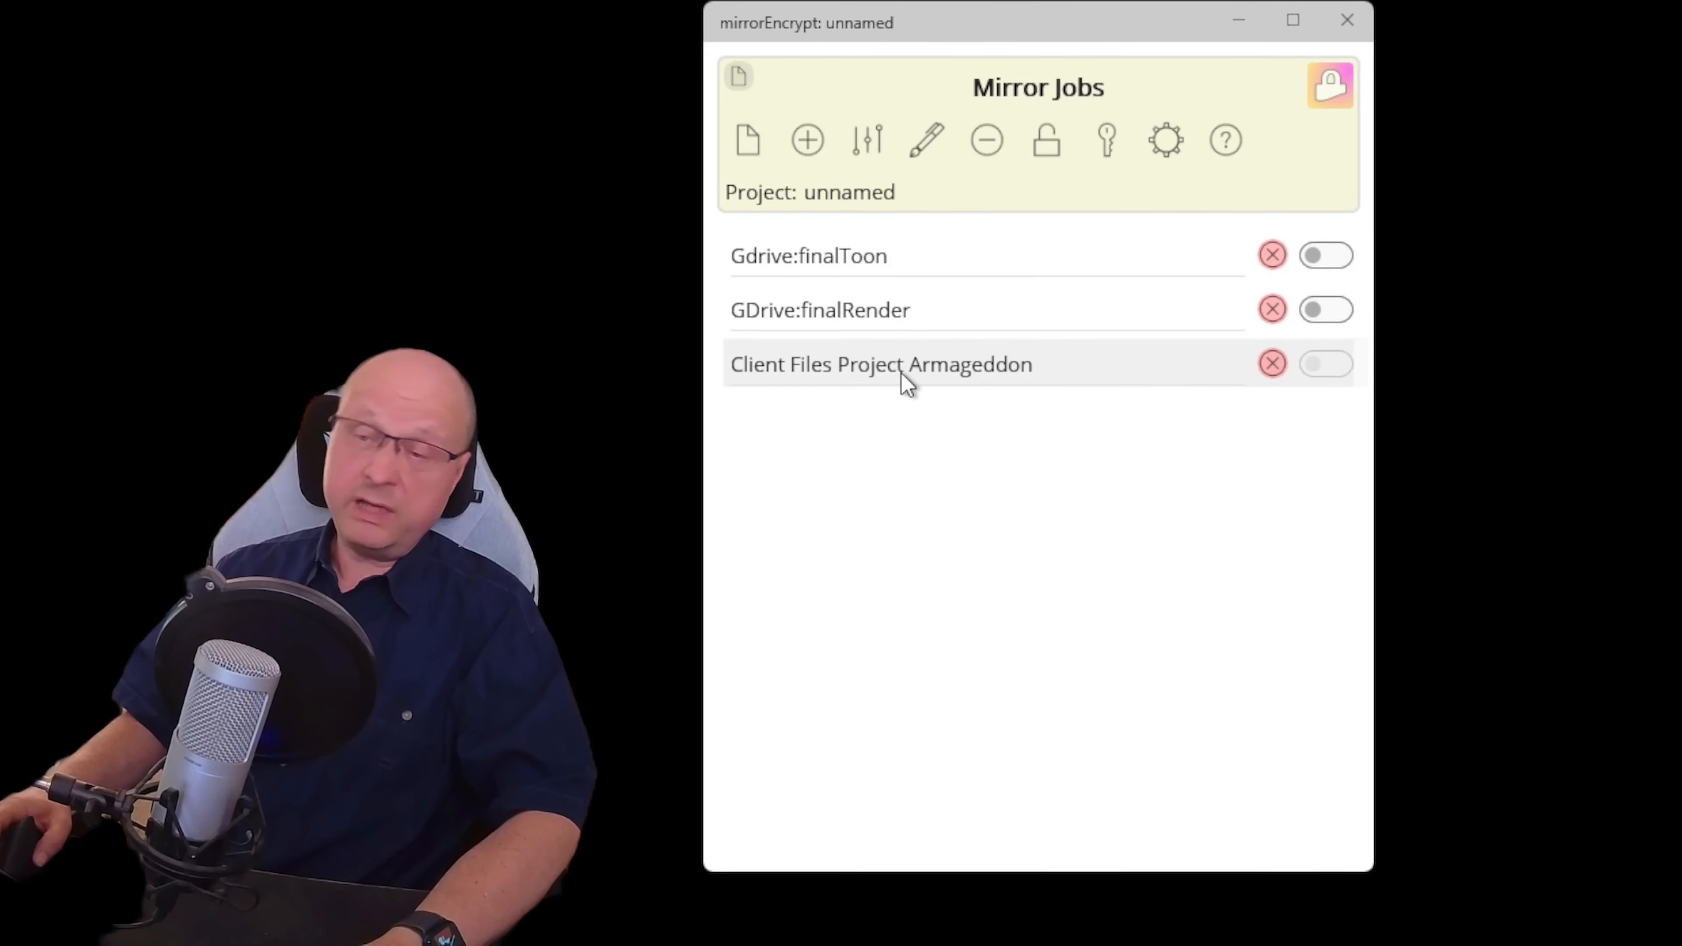
Give the Armageddon job a drive D source folder and the G:\My Drive\mirrorEncrypt mirror folder
click(868, 151)
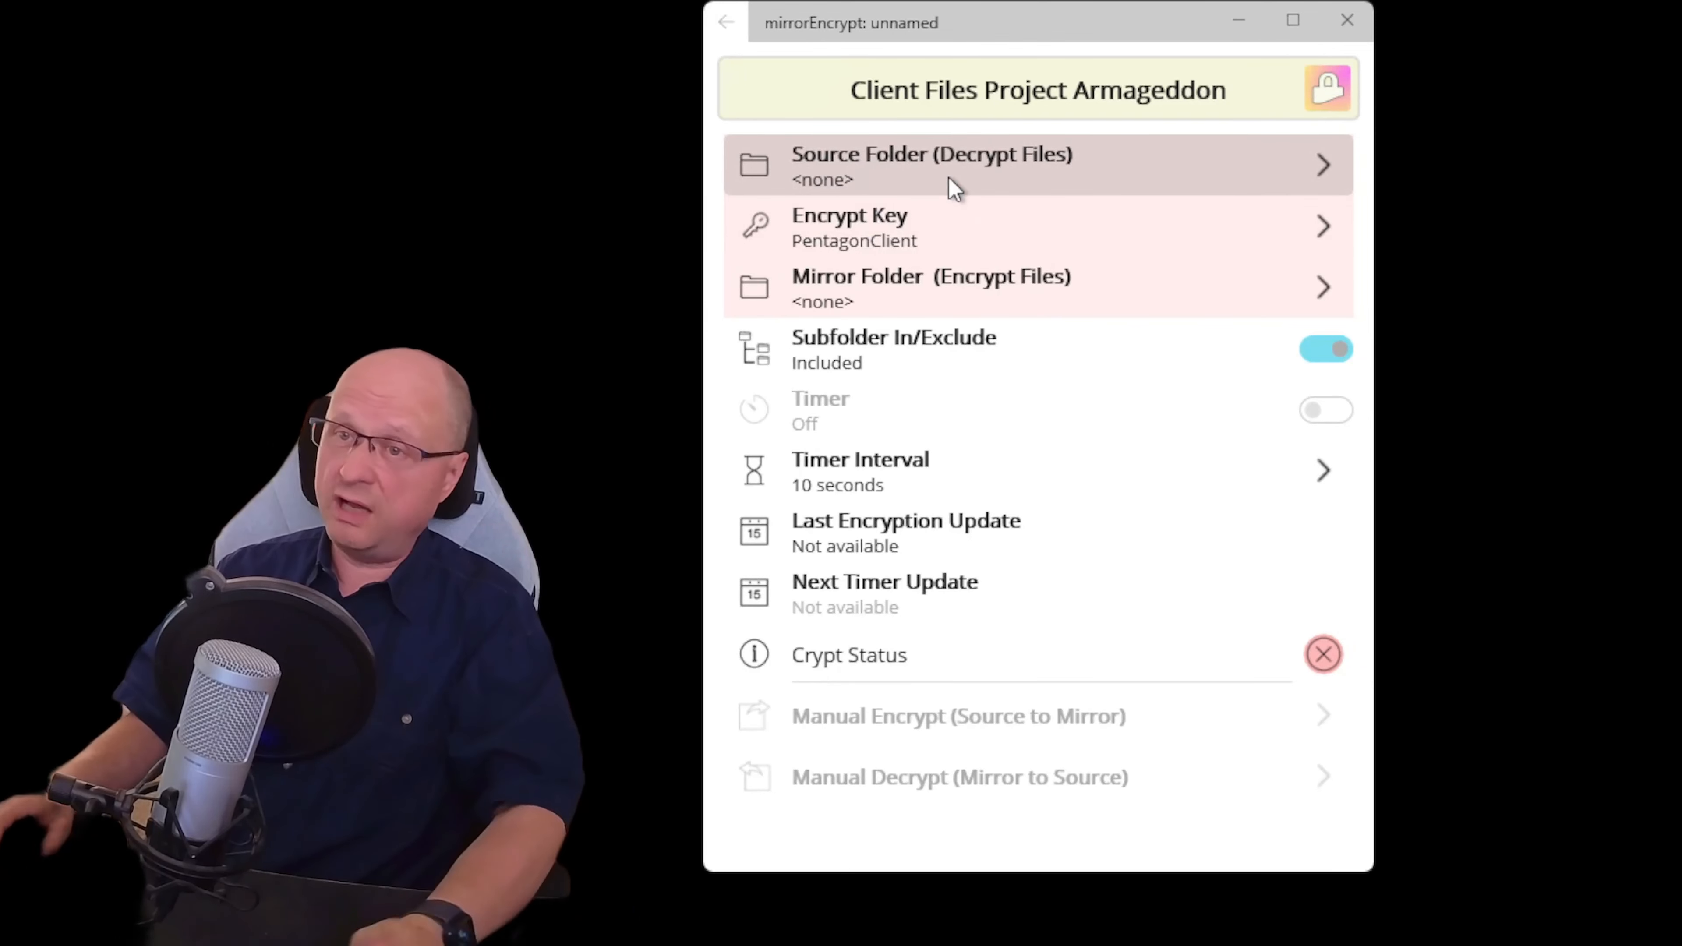
click(1001, 156)
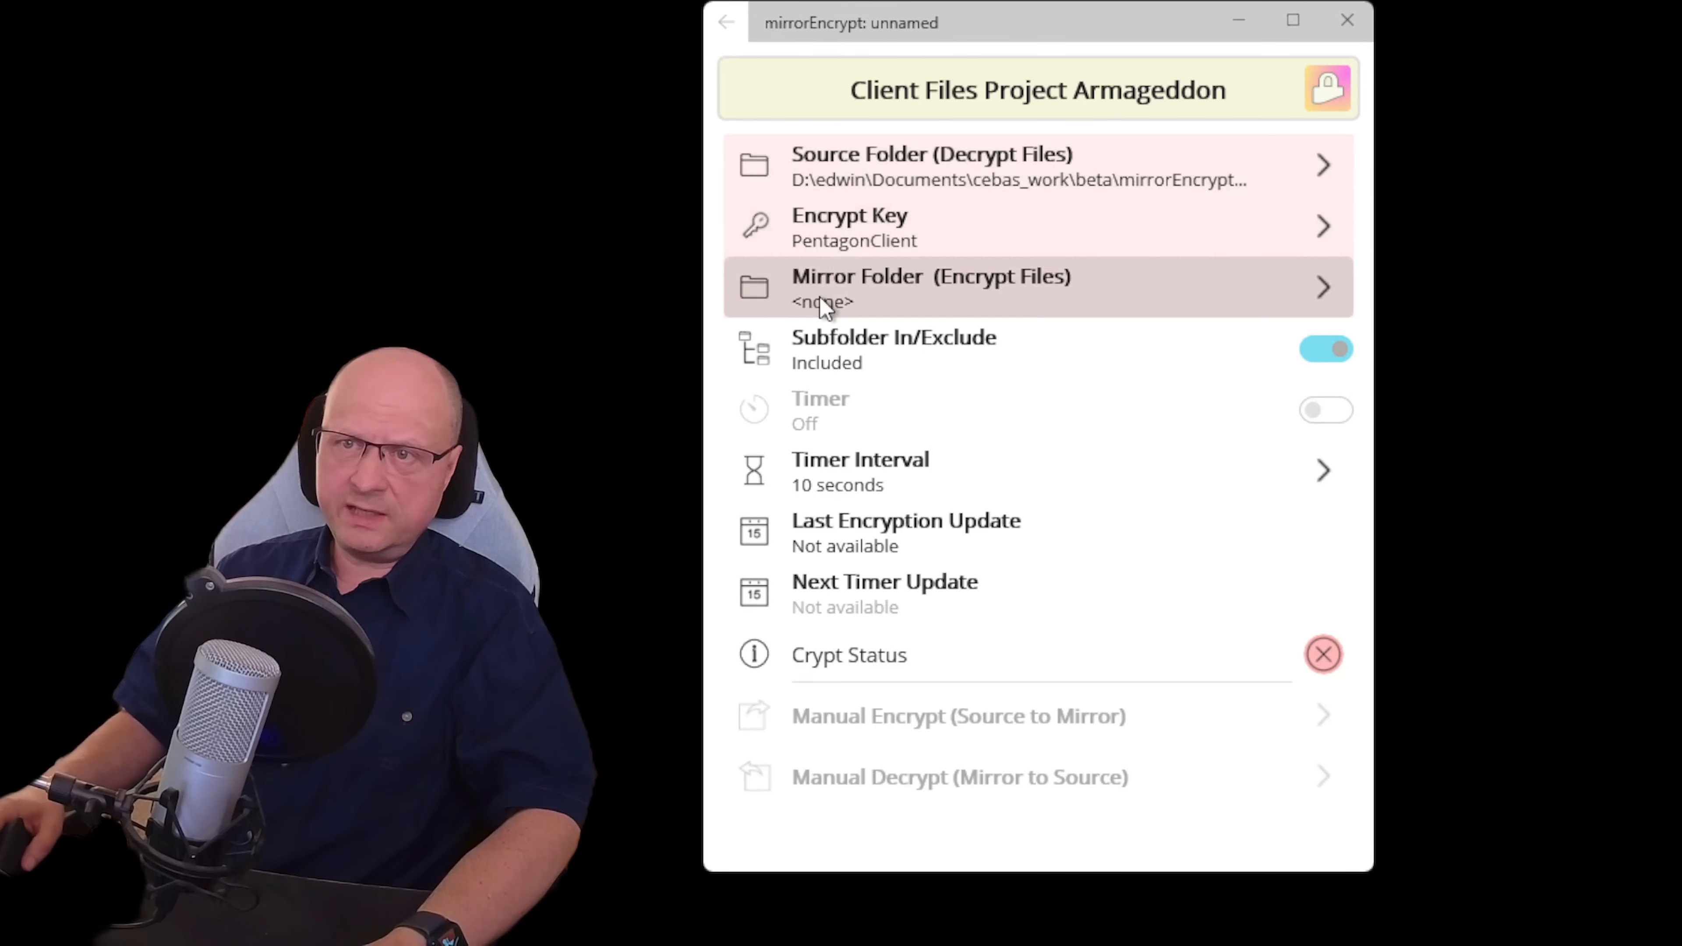
click(893, 309)
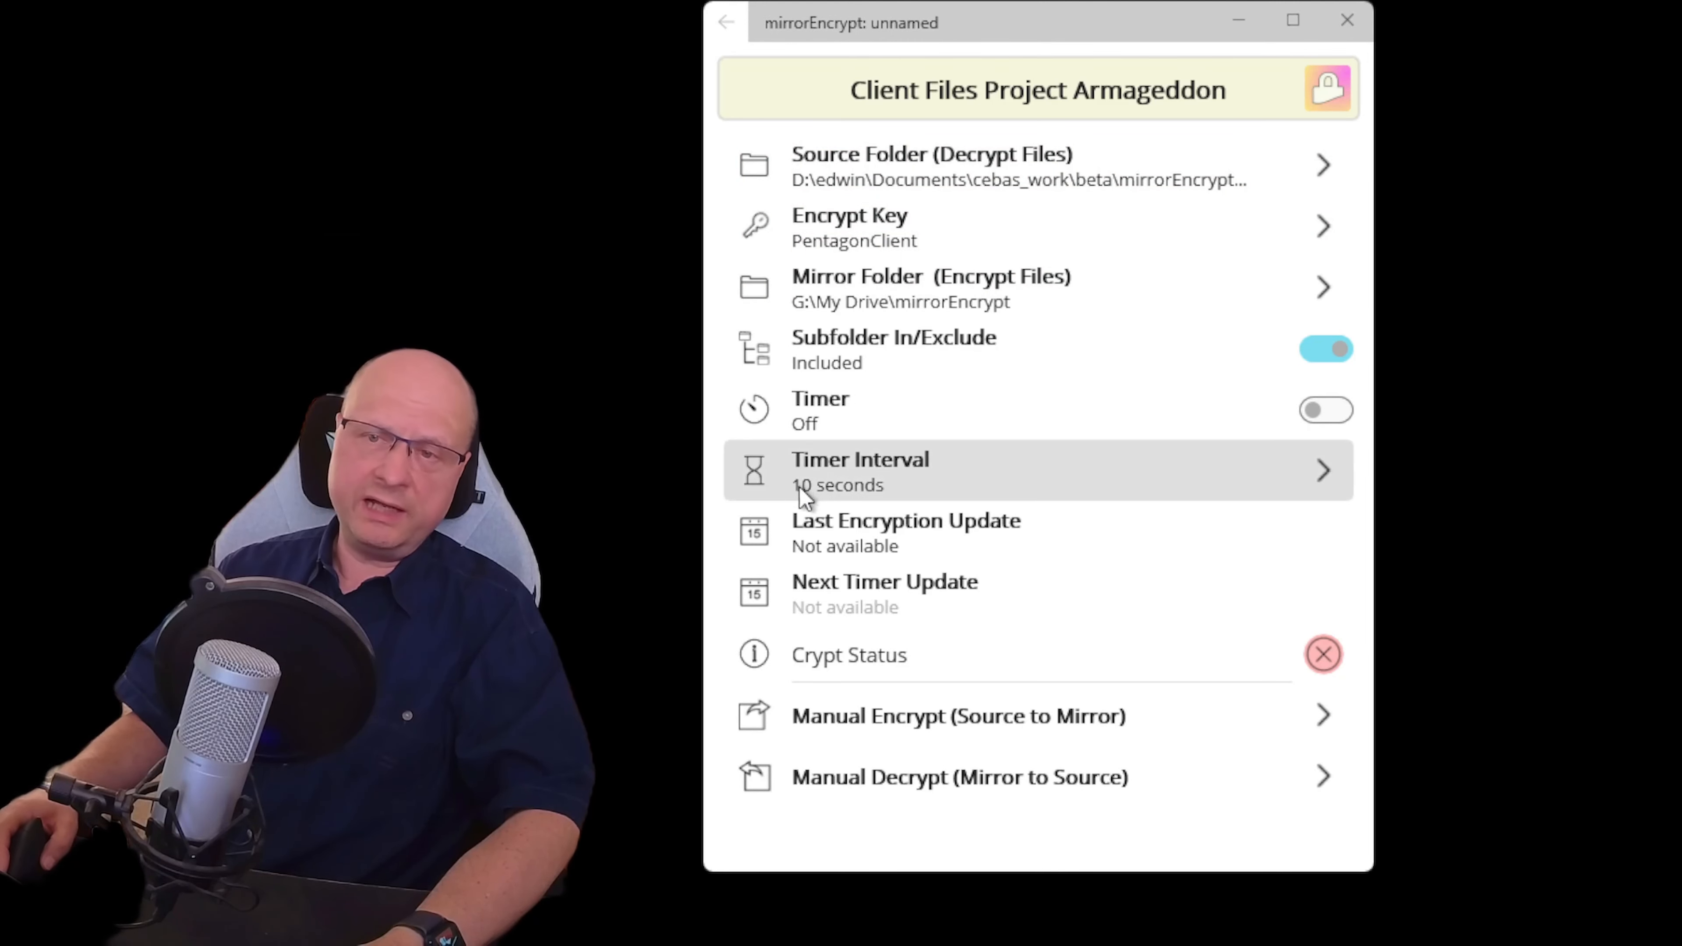
Back on the job list, toggle Gdrive:finalToon's timer to bring up the Start Timer confirmation
click(729, 30)
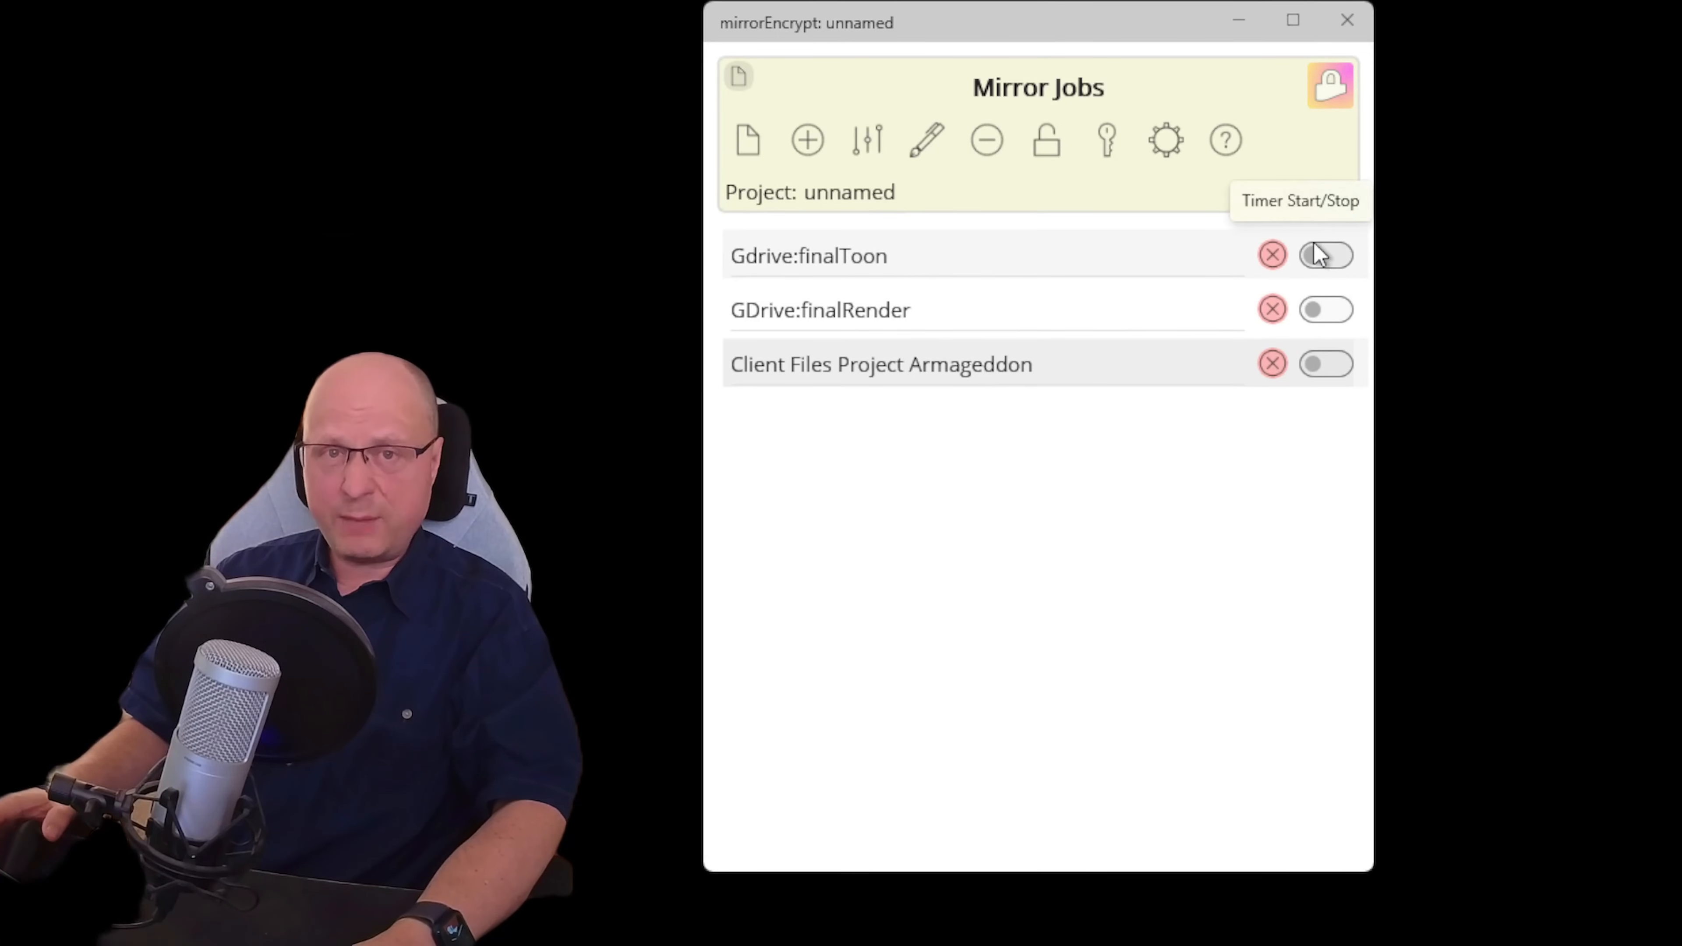
click(1318, 255)
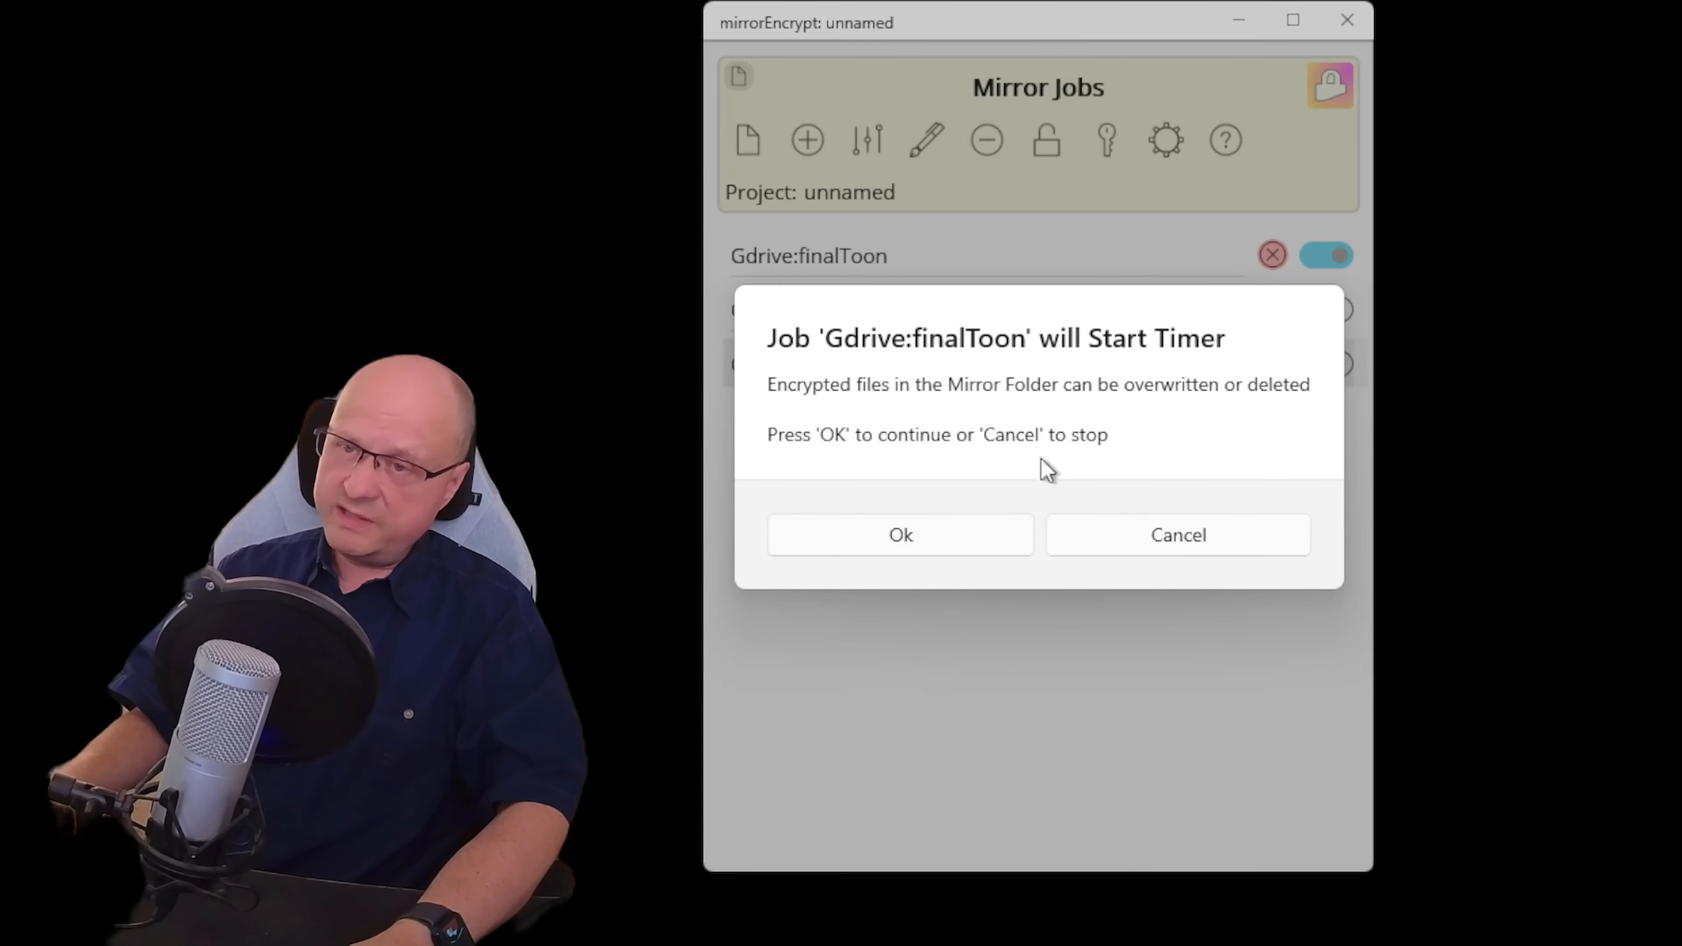
Confirm the finalToon timer, then switch on and confirm the finalRender and Armageddon timers
click(960, 550)
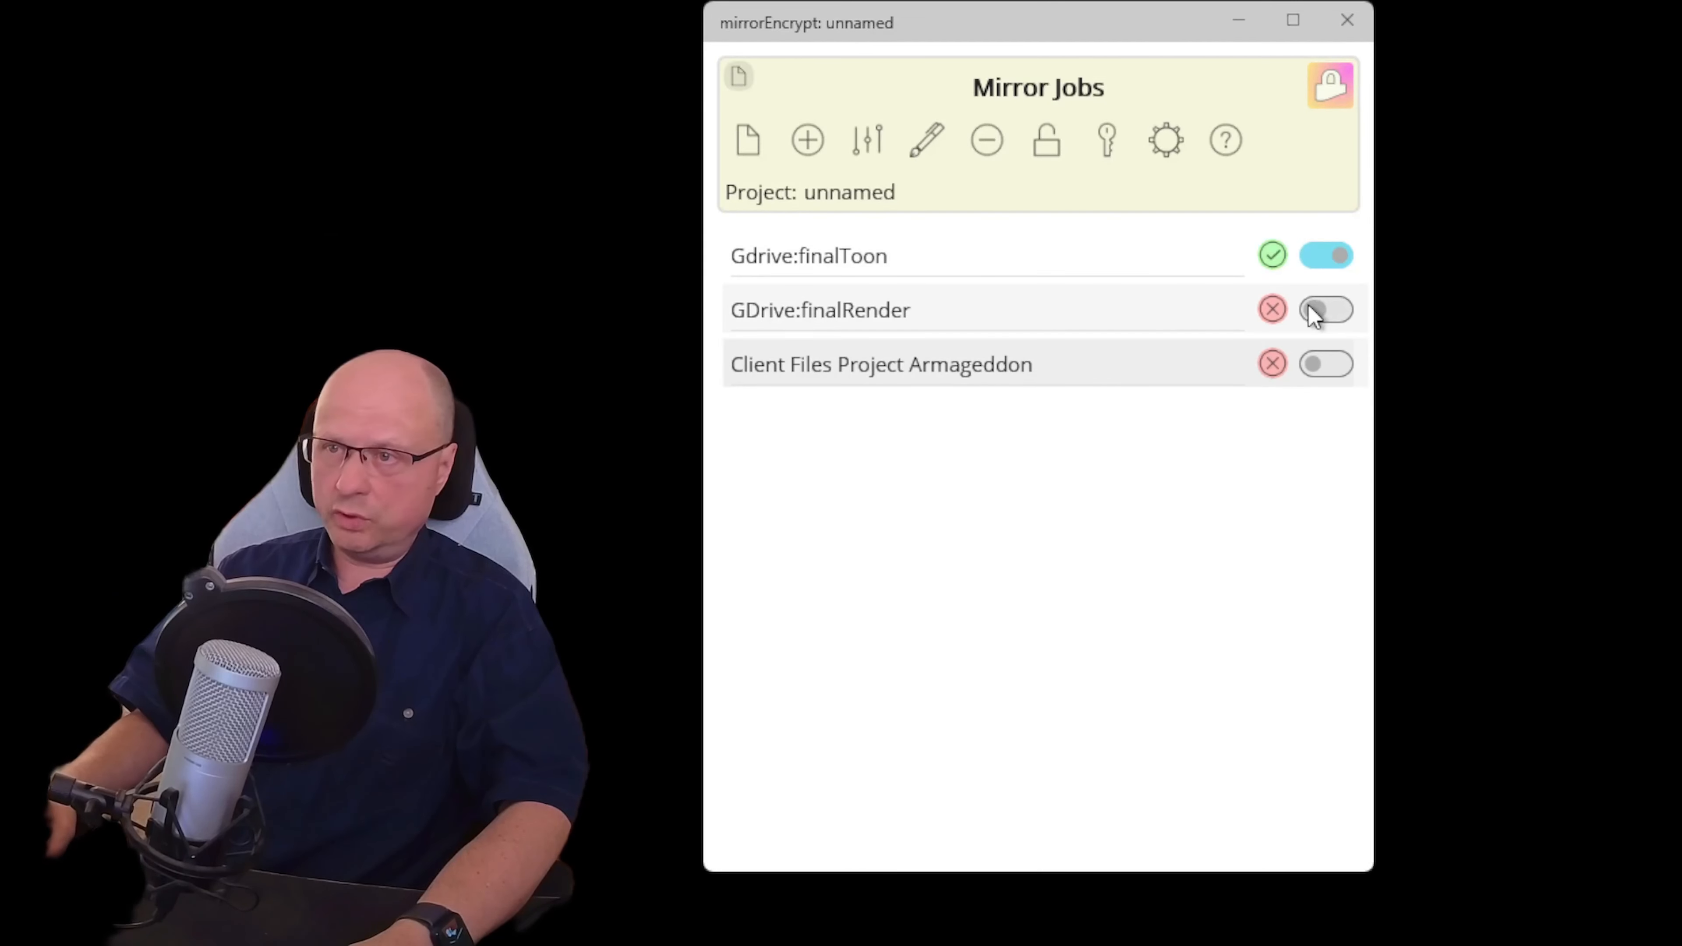
click(1327, 310)
click(936, 551)
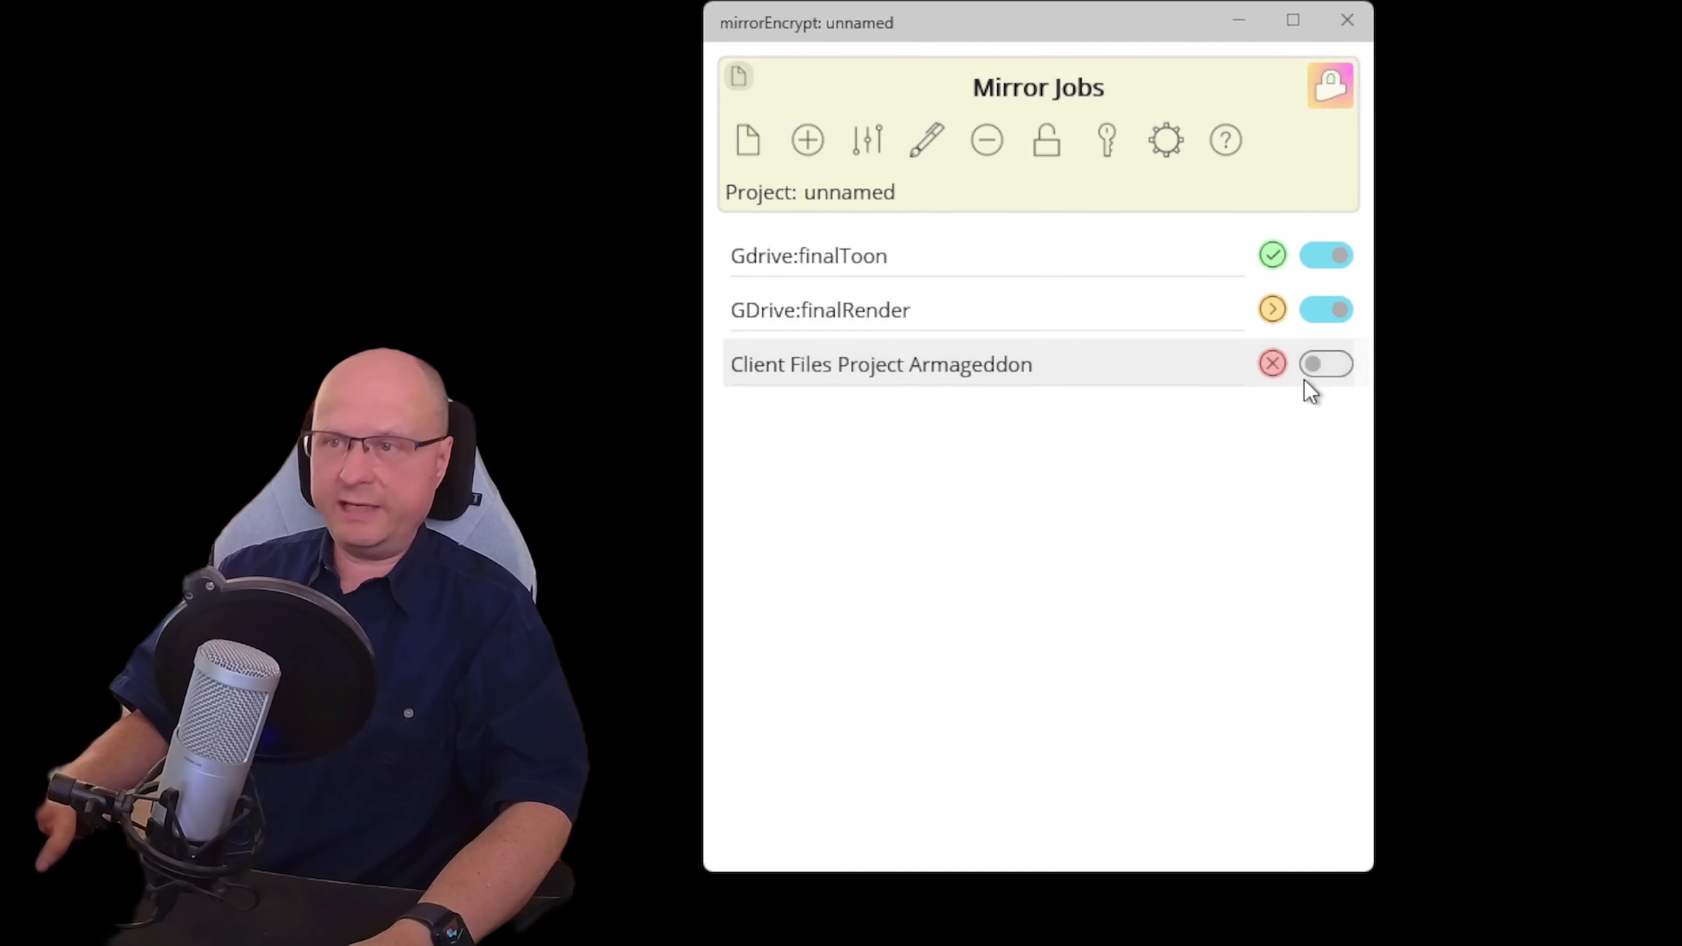
click(1315, 371)
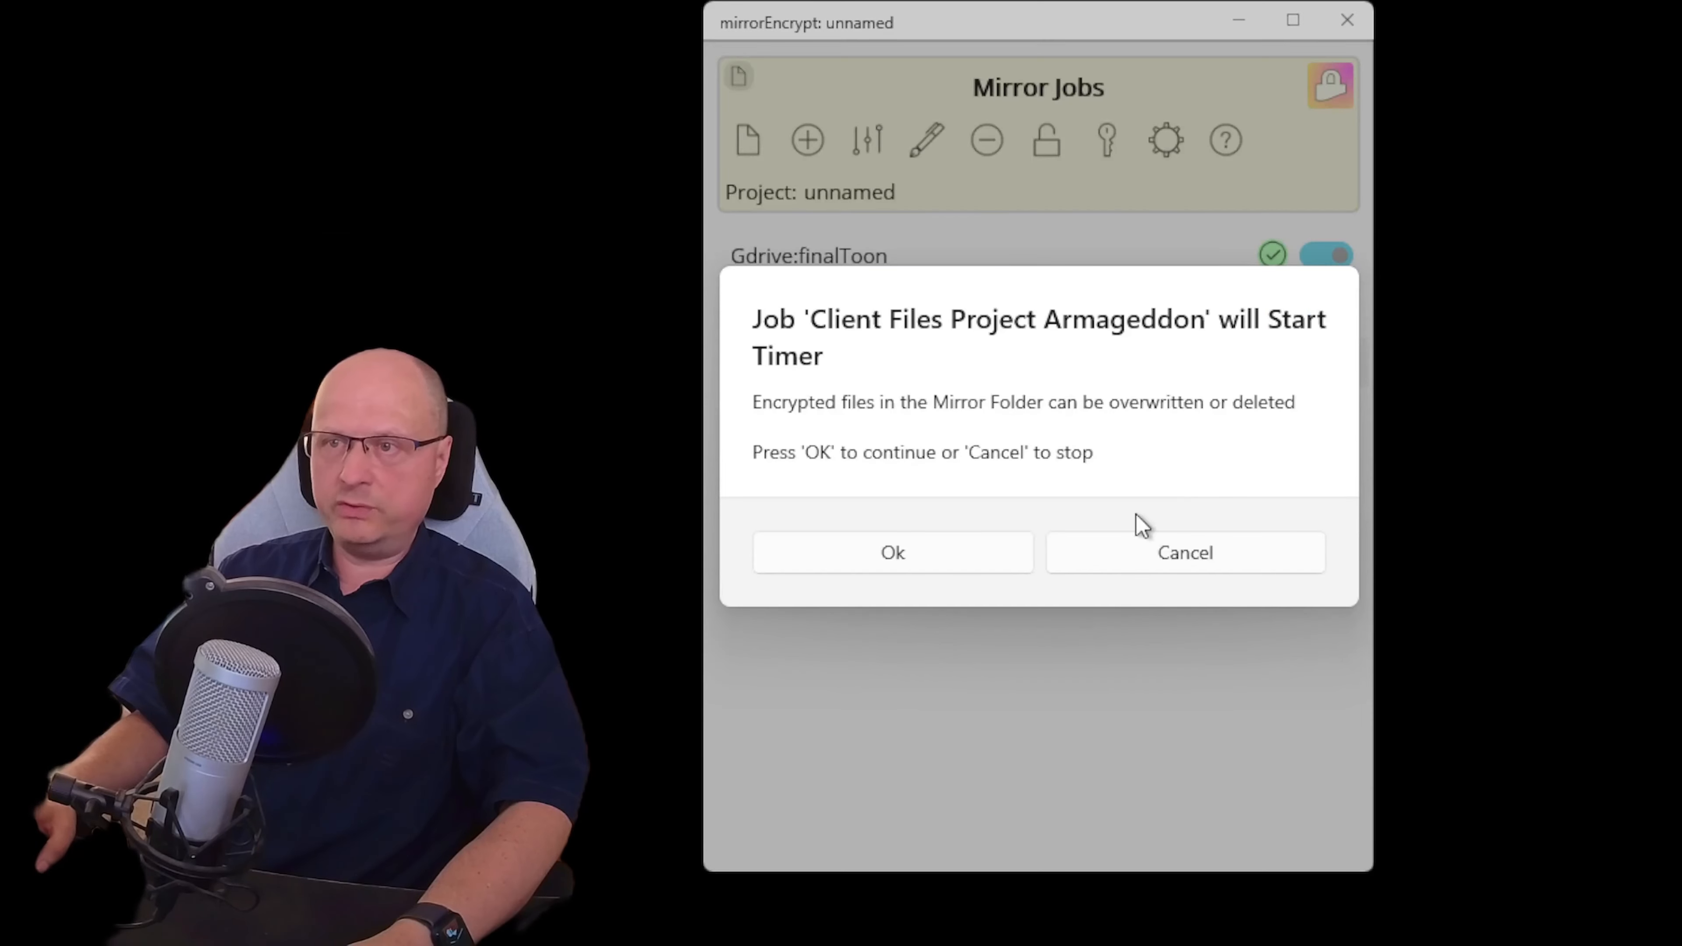
click(968, 546)
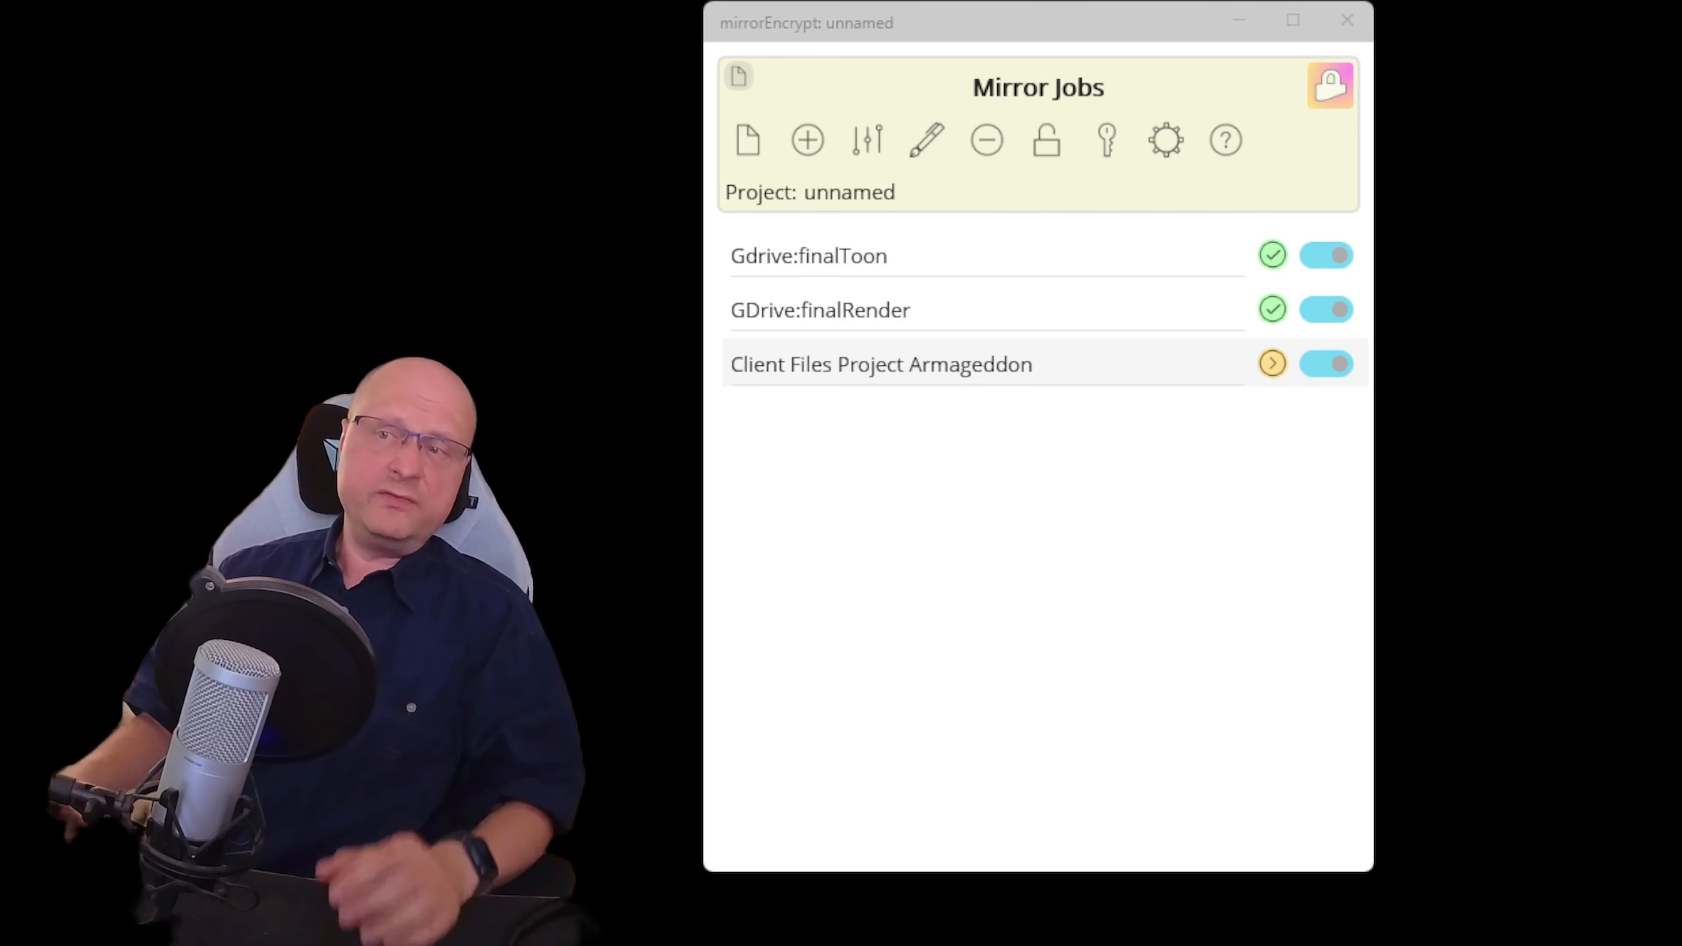
Switch off the timers of Gdrive:finalToon, GDrive:finalRender and the Armageddon job
click(1324, 255)
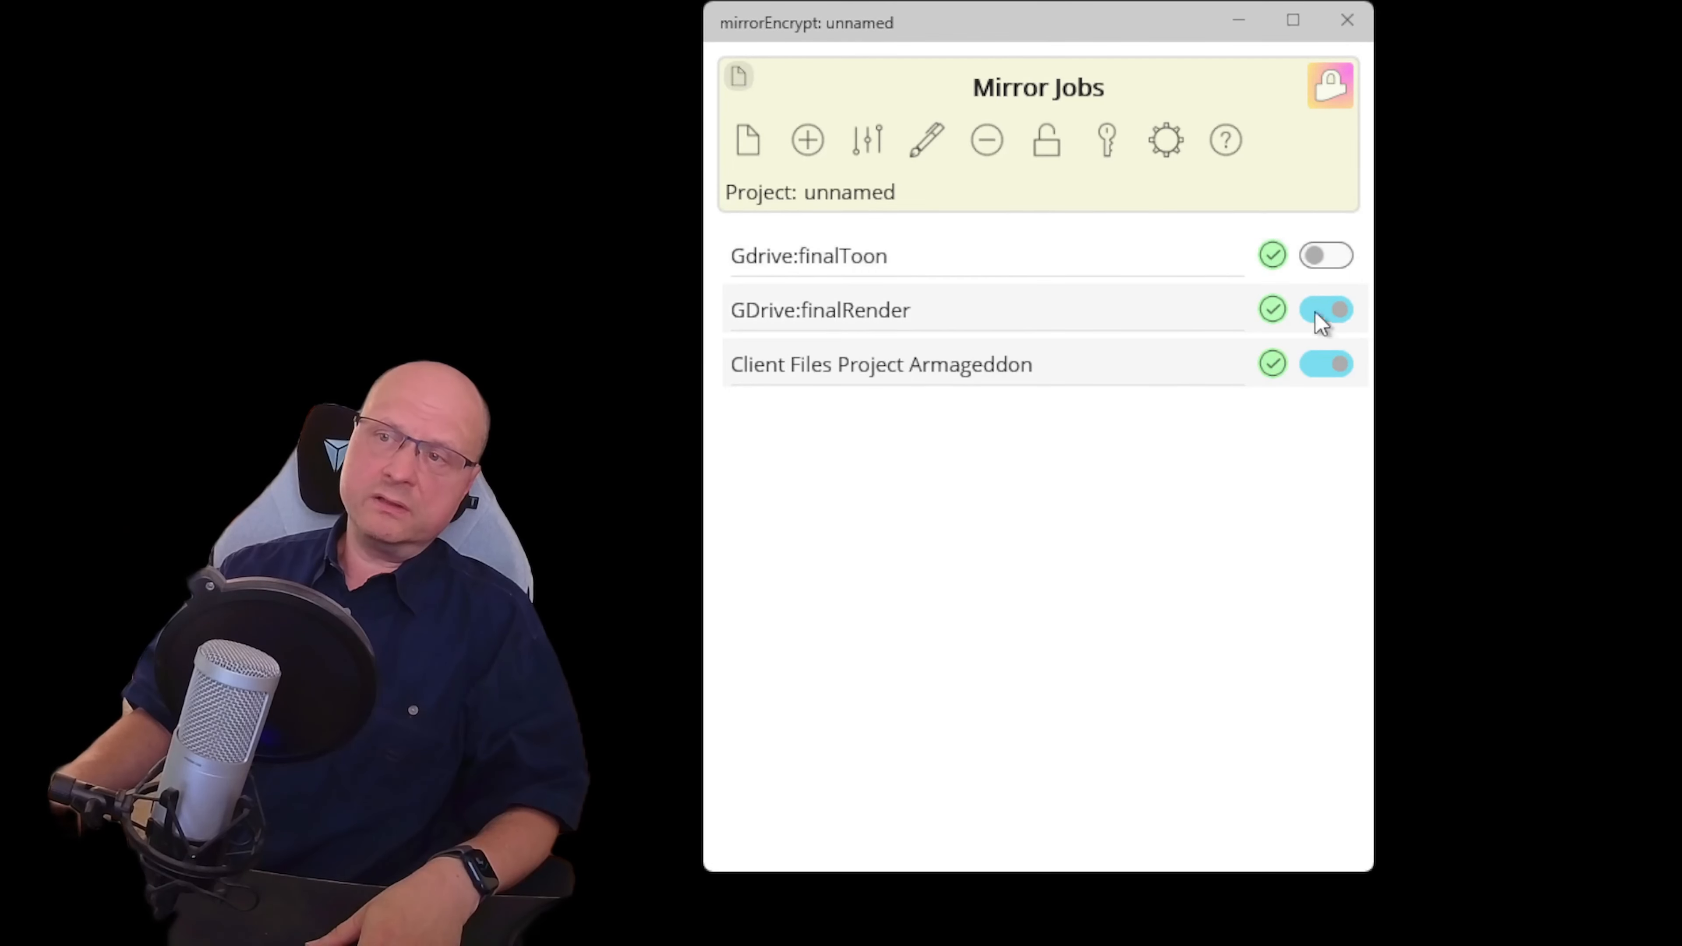
click(1317, 310)
click(1321, 366)
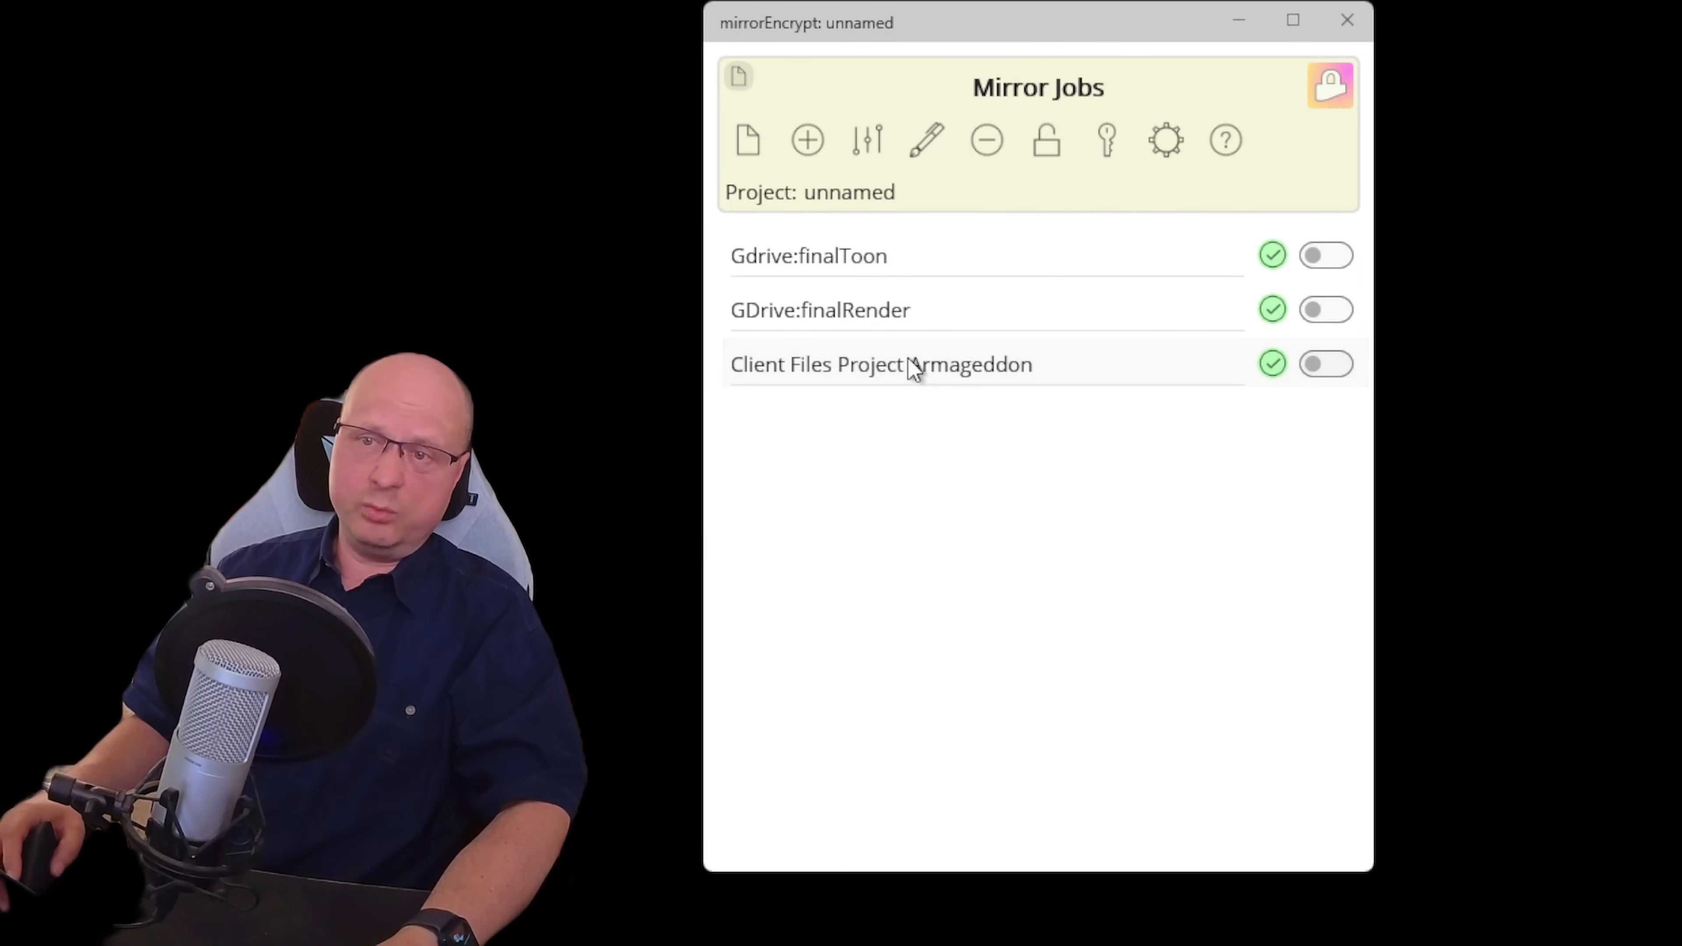
Delete the Client Files Project Armageddon job and select GDrive:finalRender
click(994, 133)
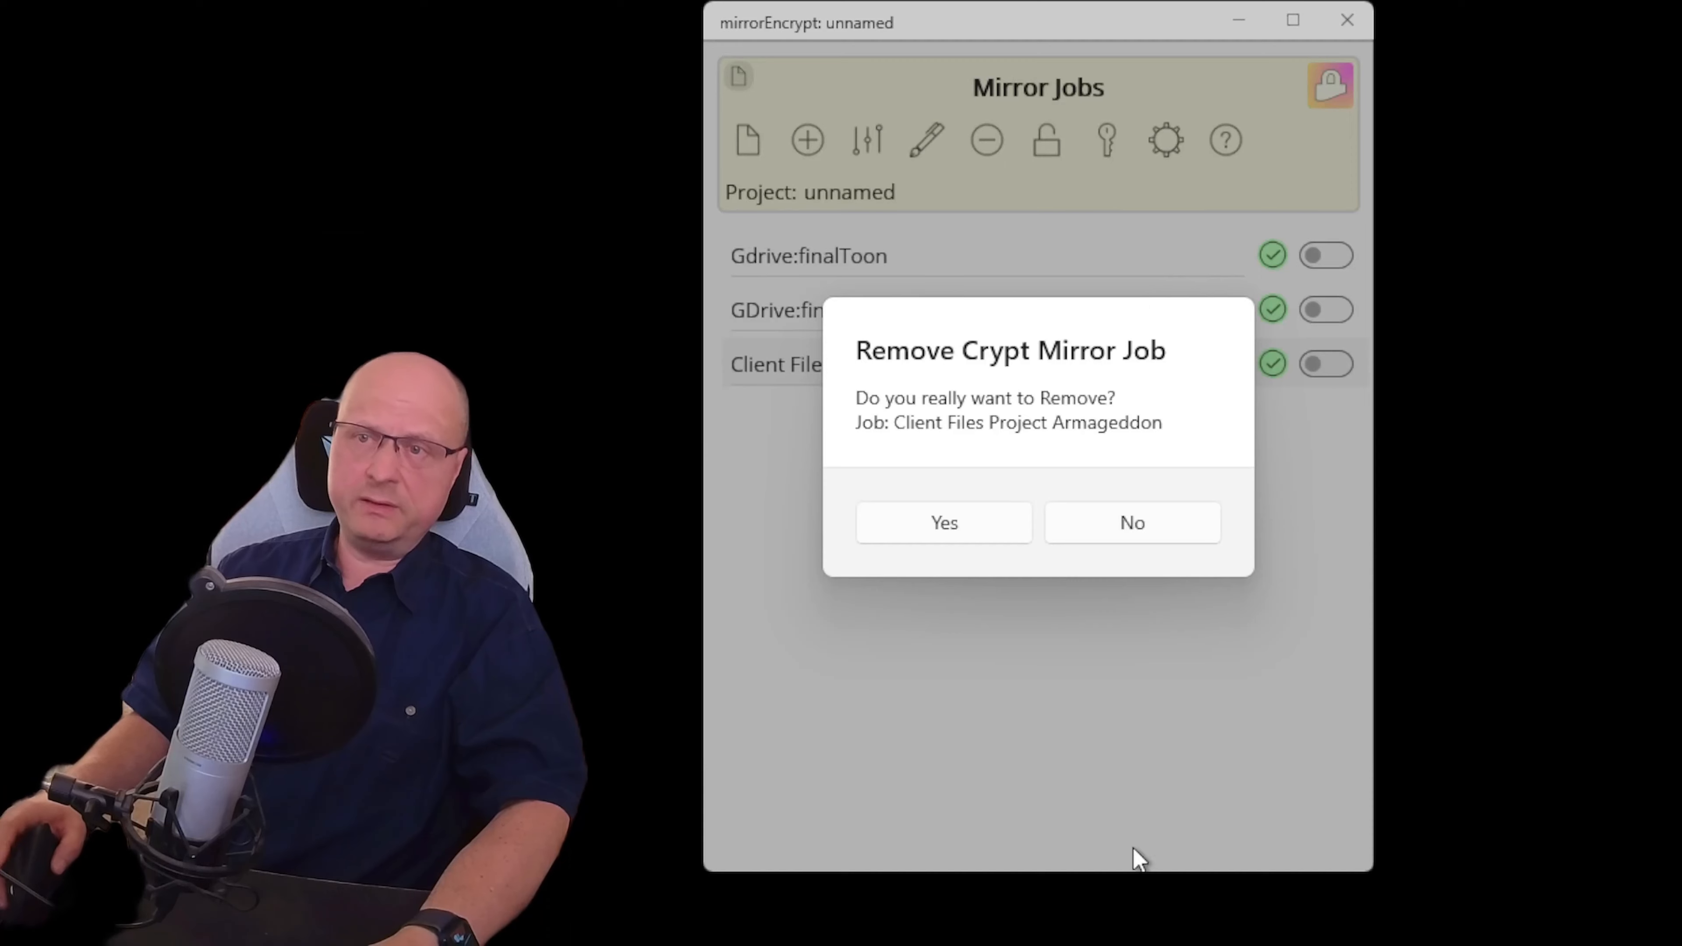
click(920, 541)
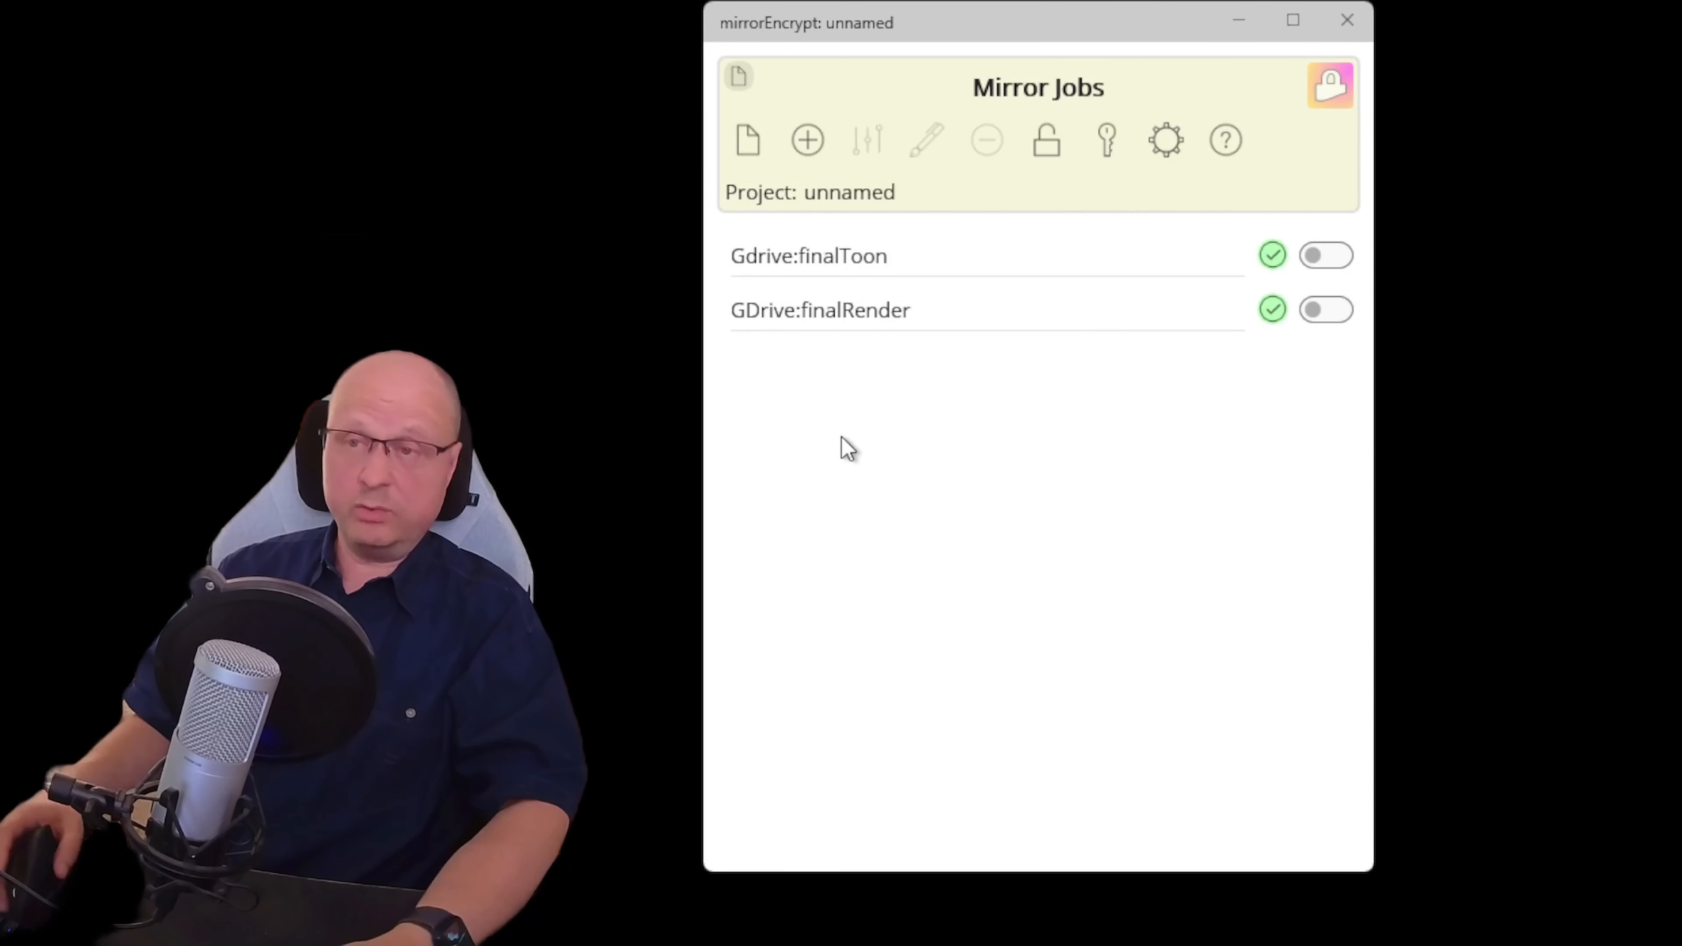
click(890, 310)
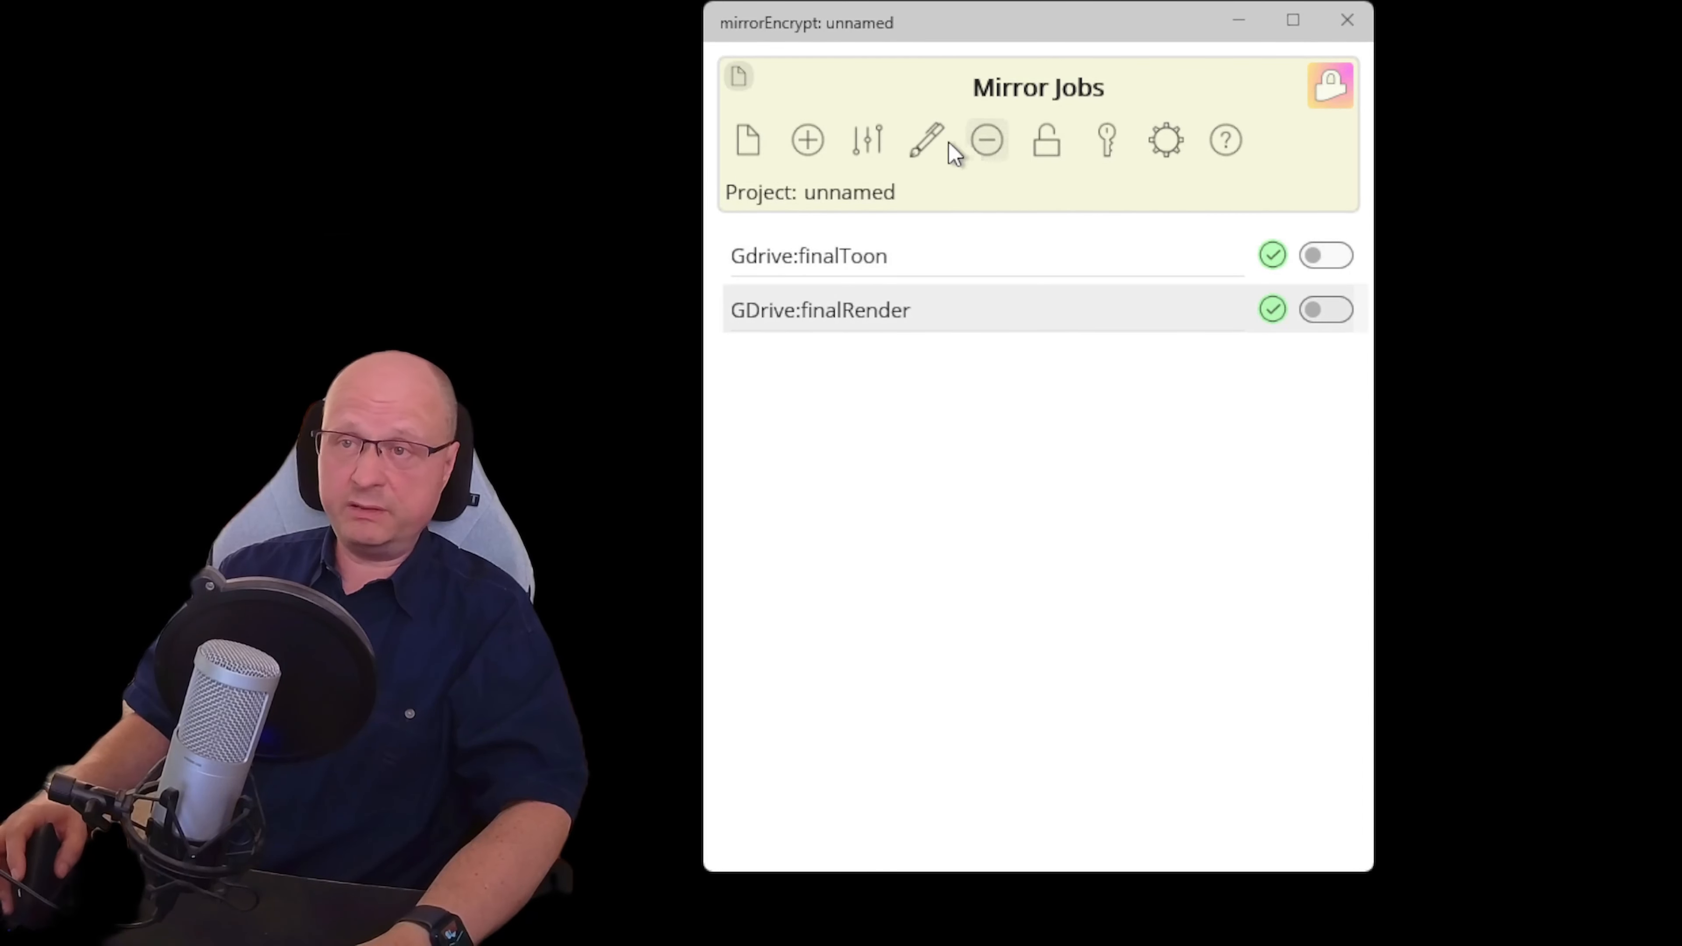
Replace 'finalRender' with 'Secret Srouce' in the job name, keeping the GDrive: prefix
click(926, 138)
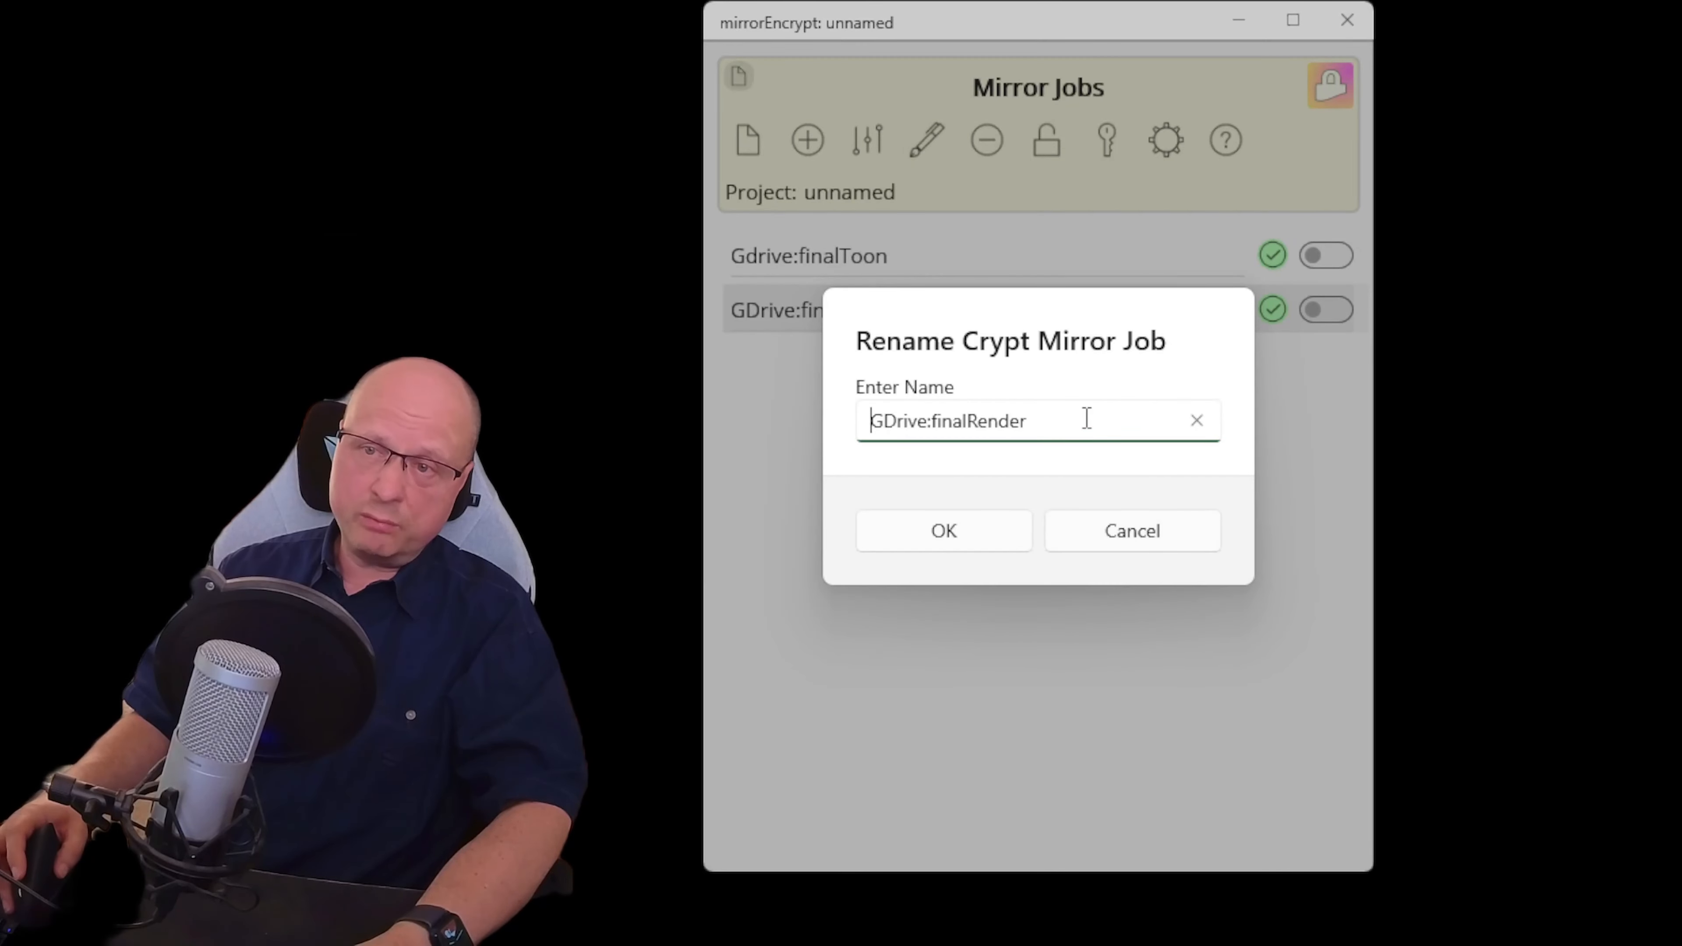
key(BackSpace)
key(BackSpace)
key(BackSpace)
key(BackSpace)
key(BackSpace)
key(BackSpace)
key(BackSpace)
key(BackSpace)
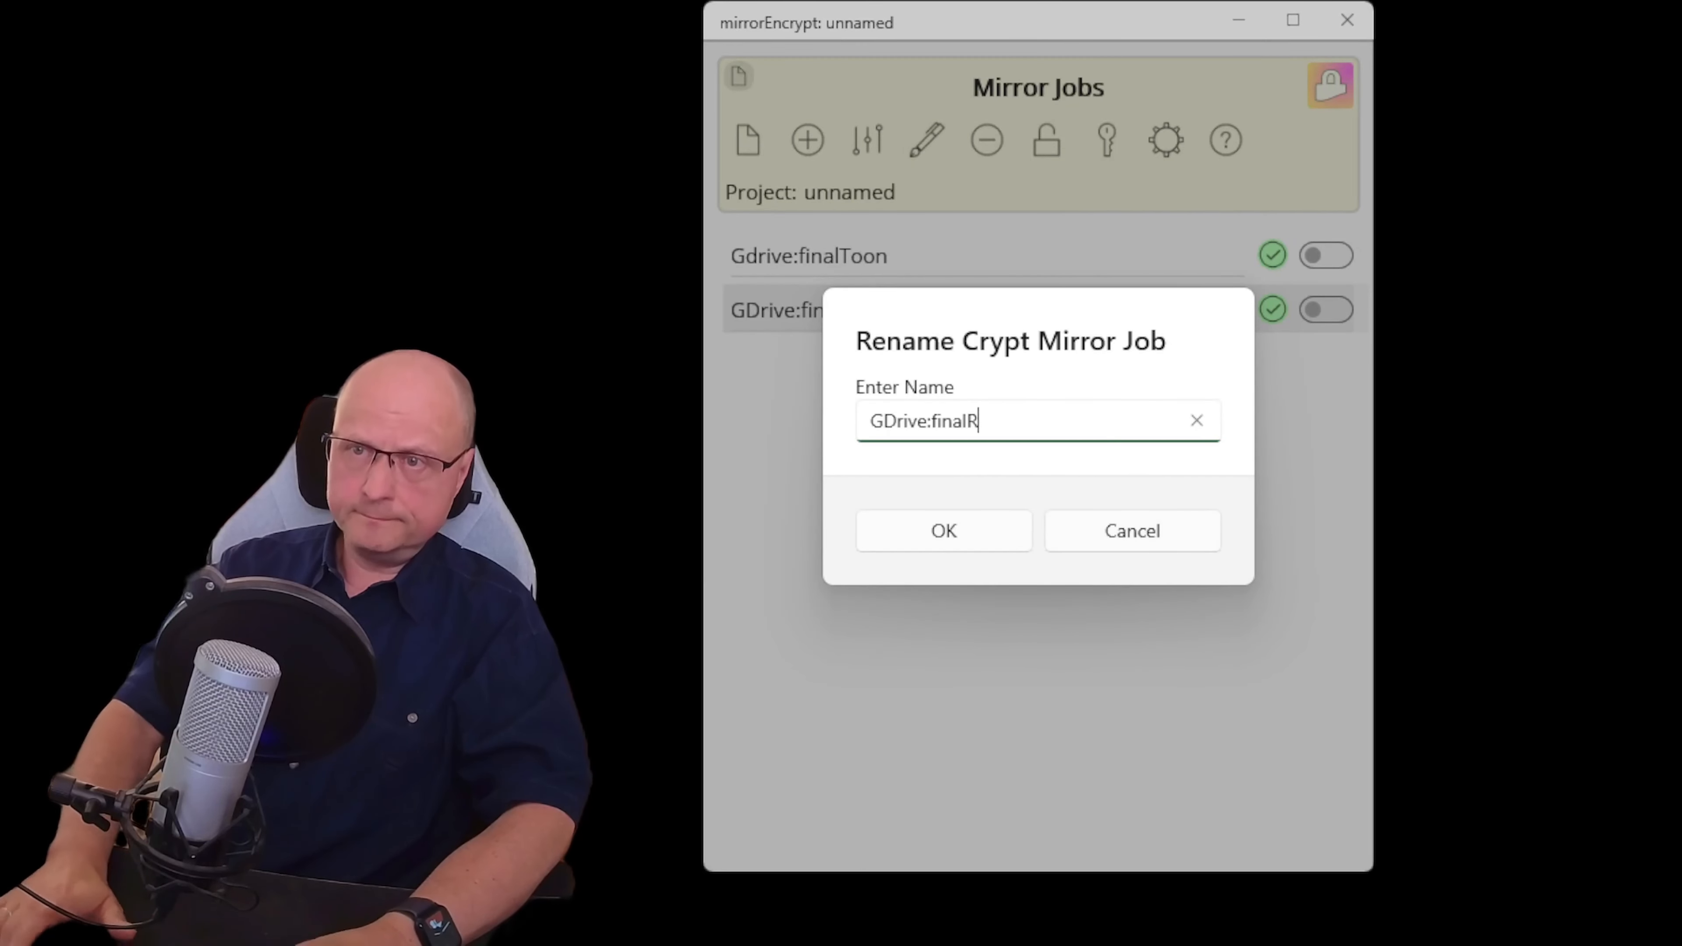
key(BackSpace)
key(BackSpace)
key(BackSpace)
text(Sec)
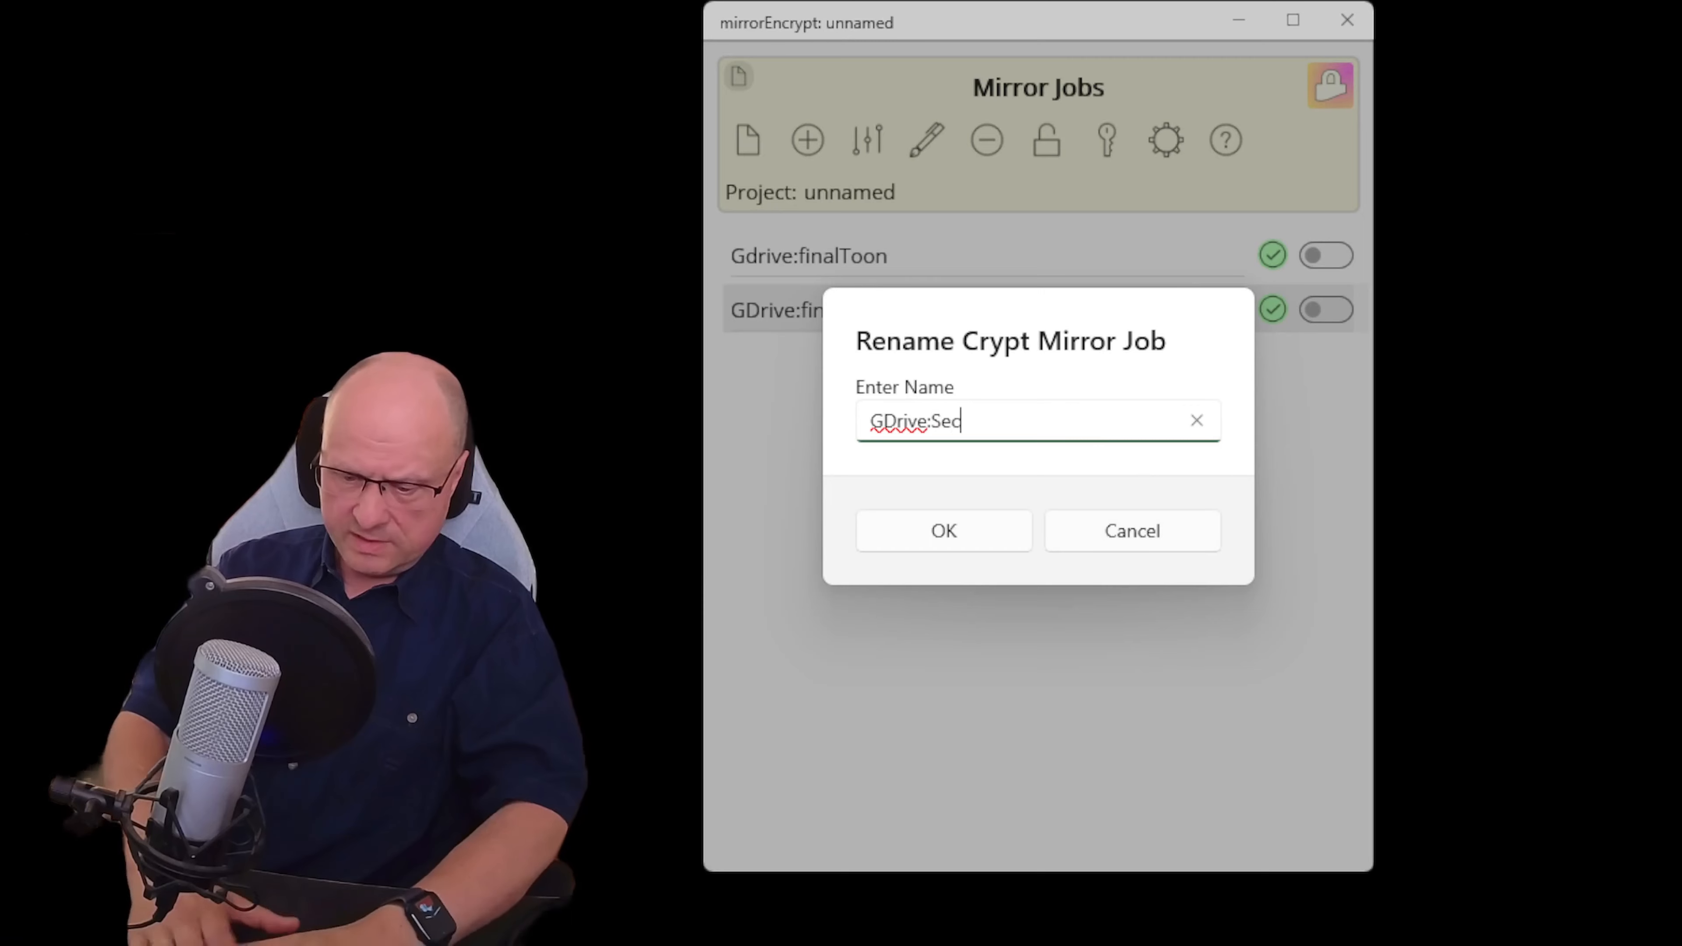
text(ret Srouce)
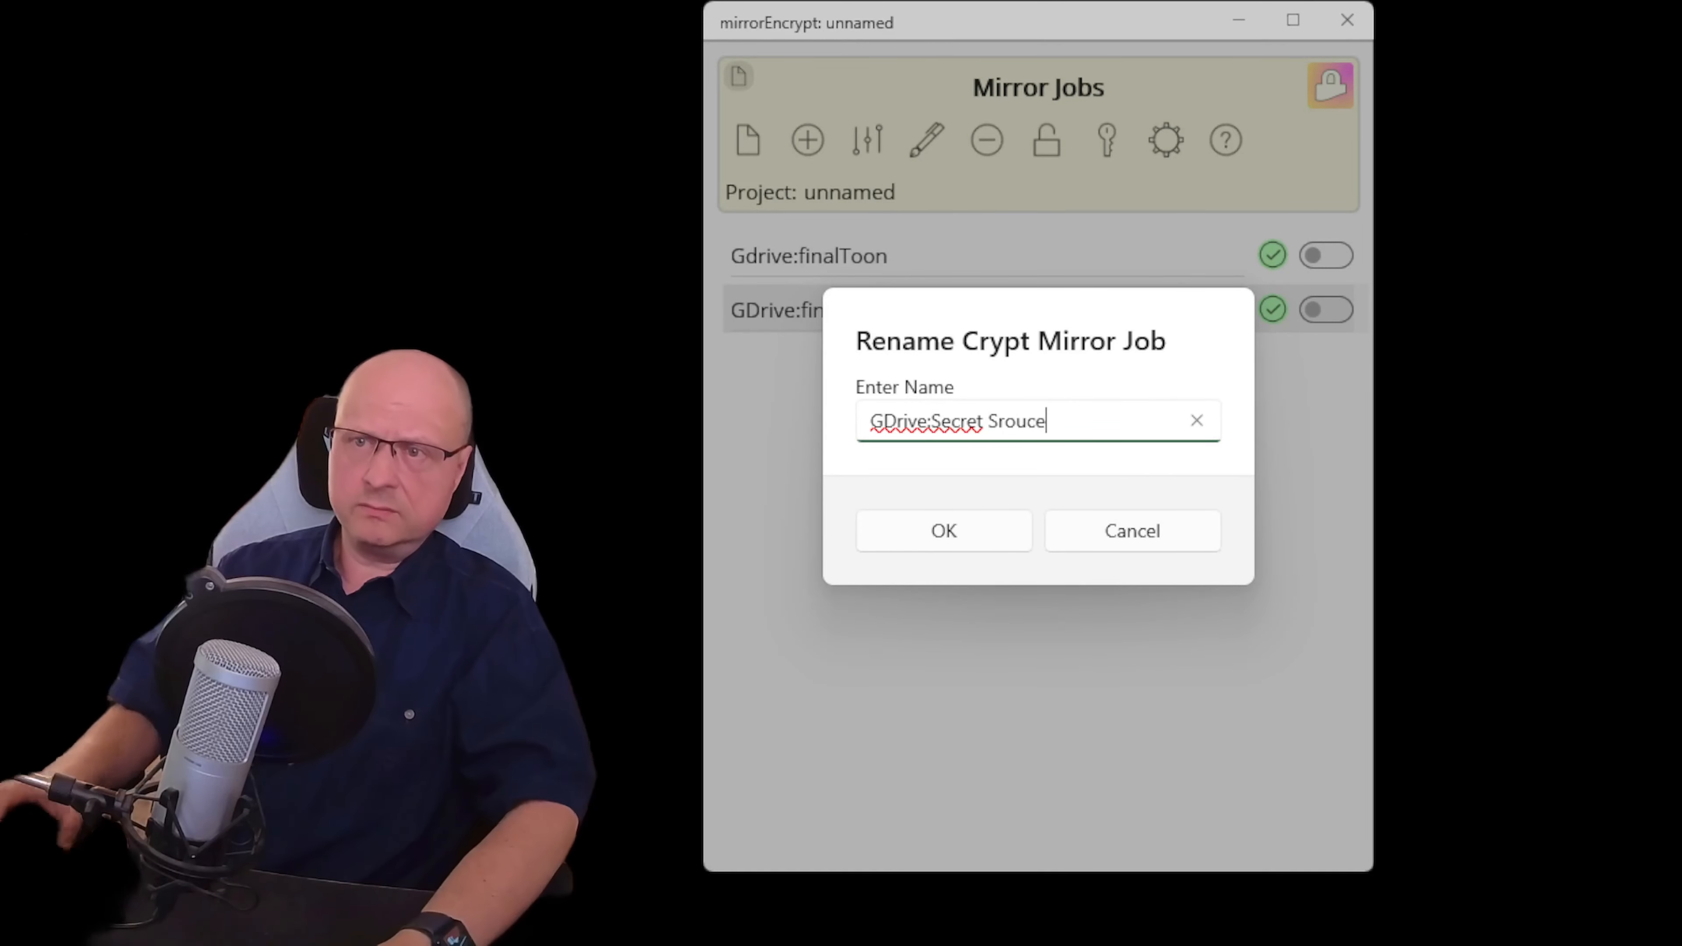
click(972, 528)
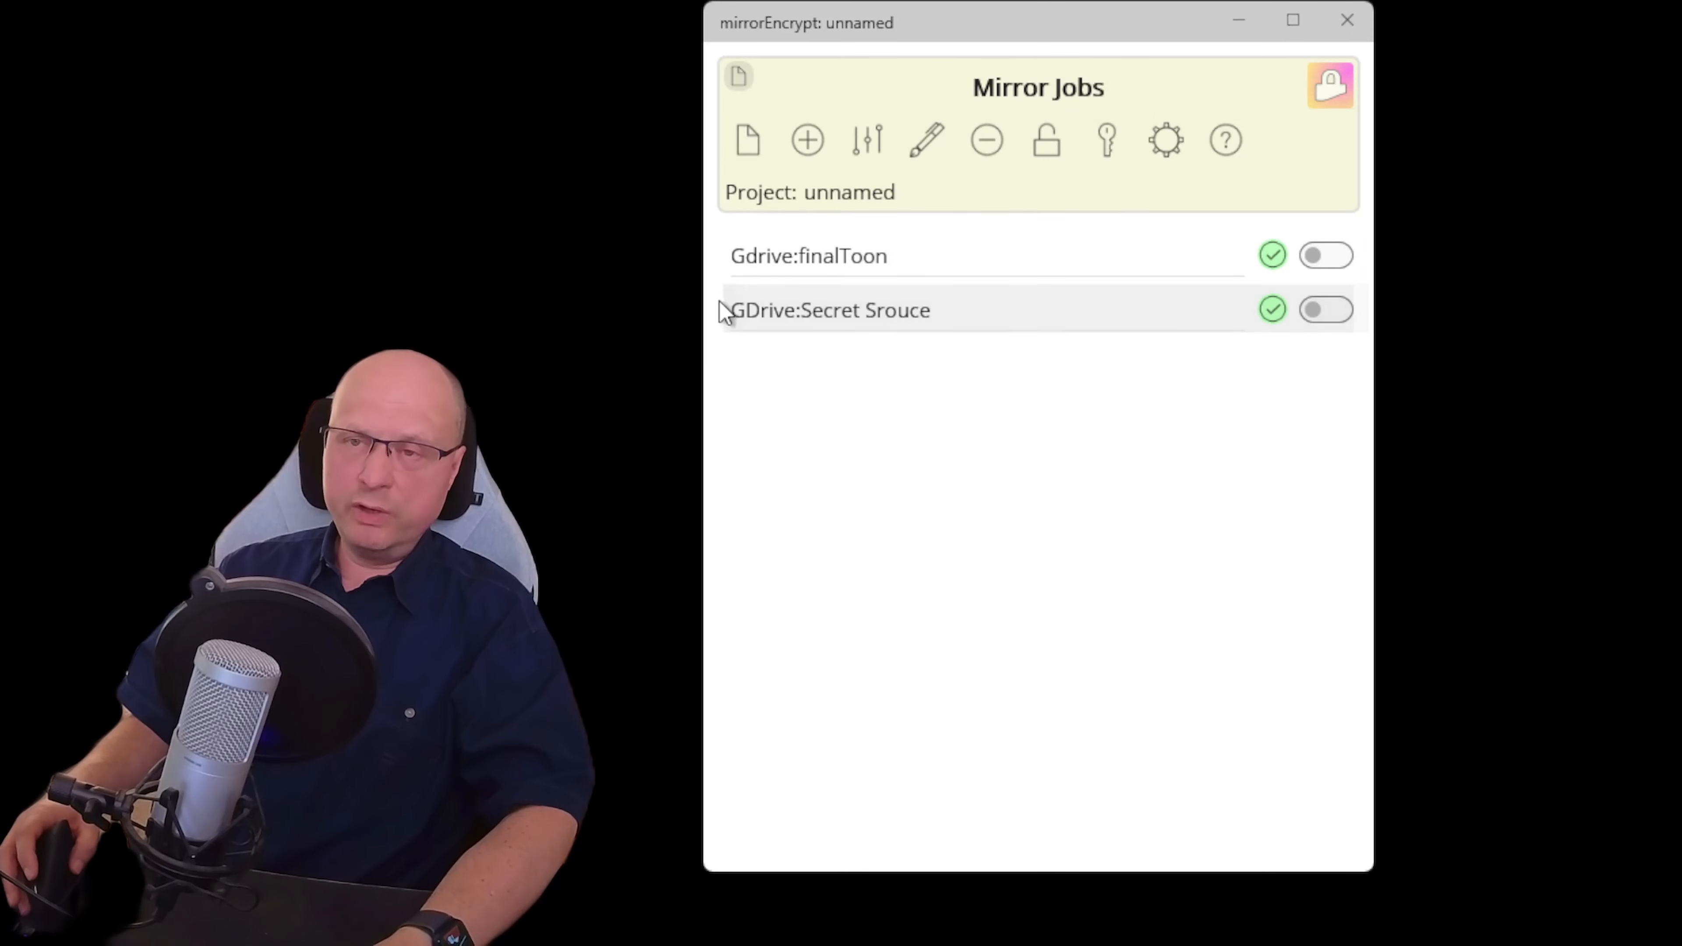
Start opening a saved project file but decline overriding the changed current project
click(748, 141)
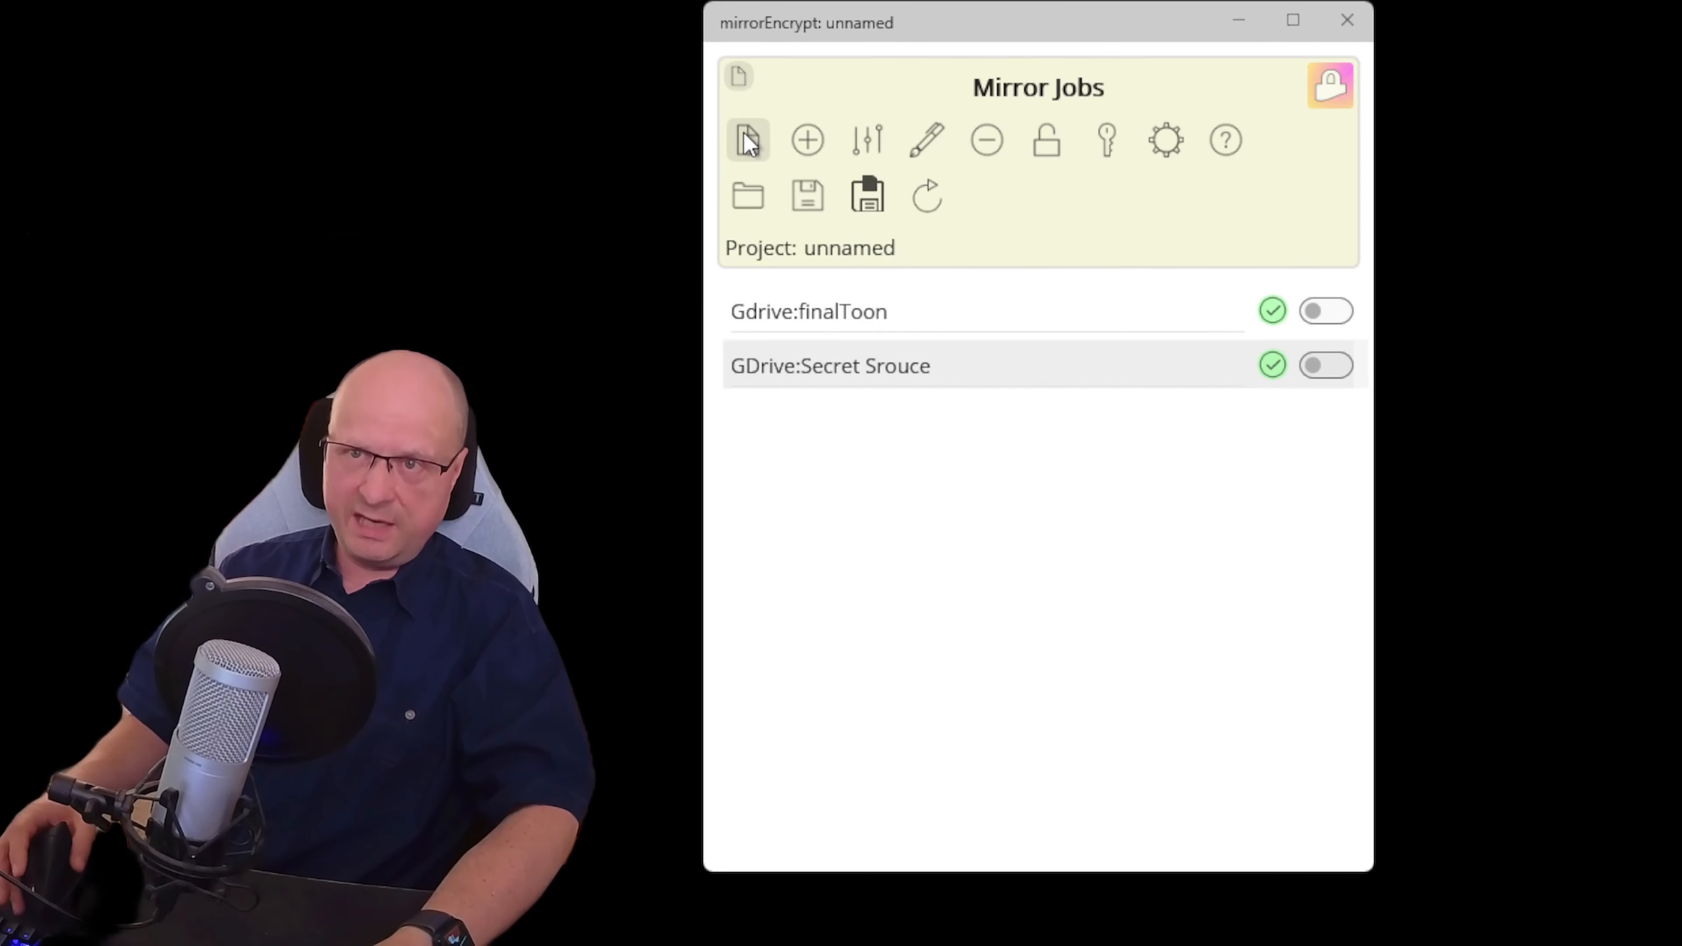
click(750, 207)
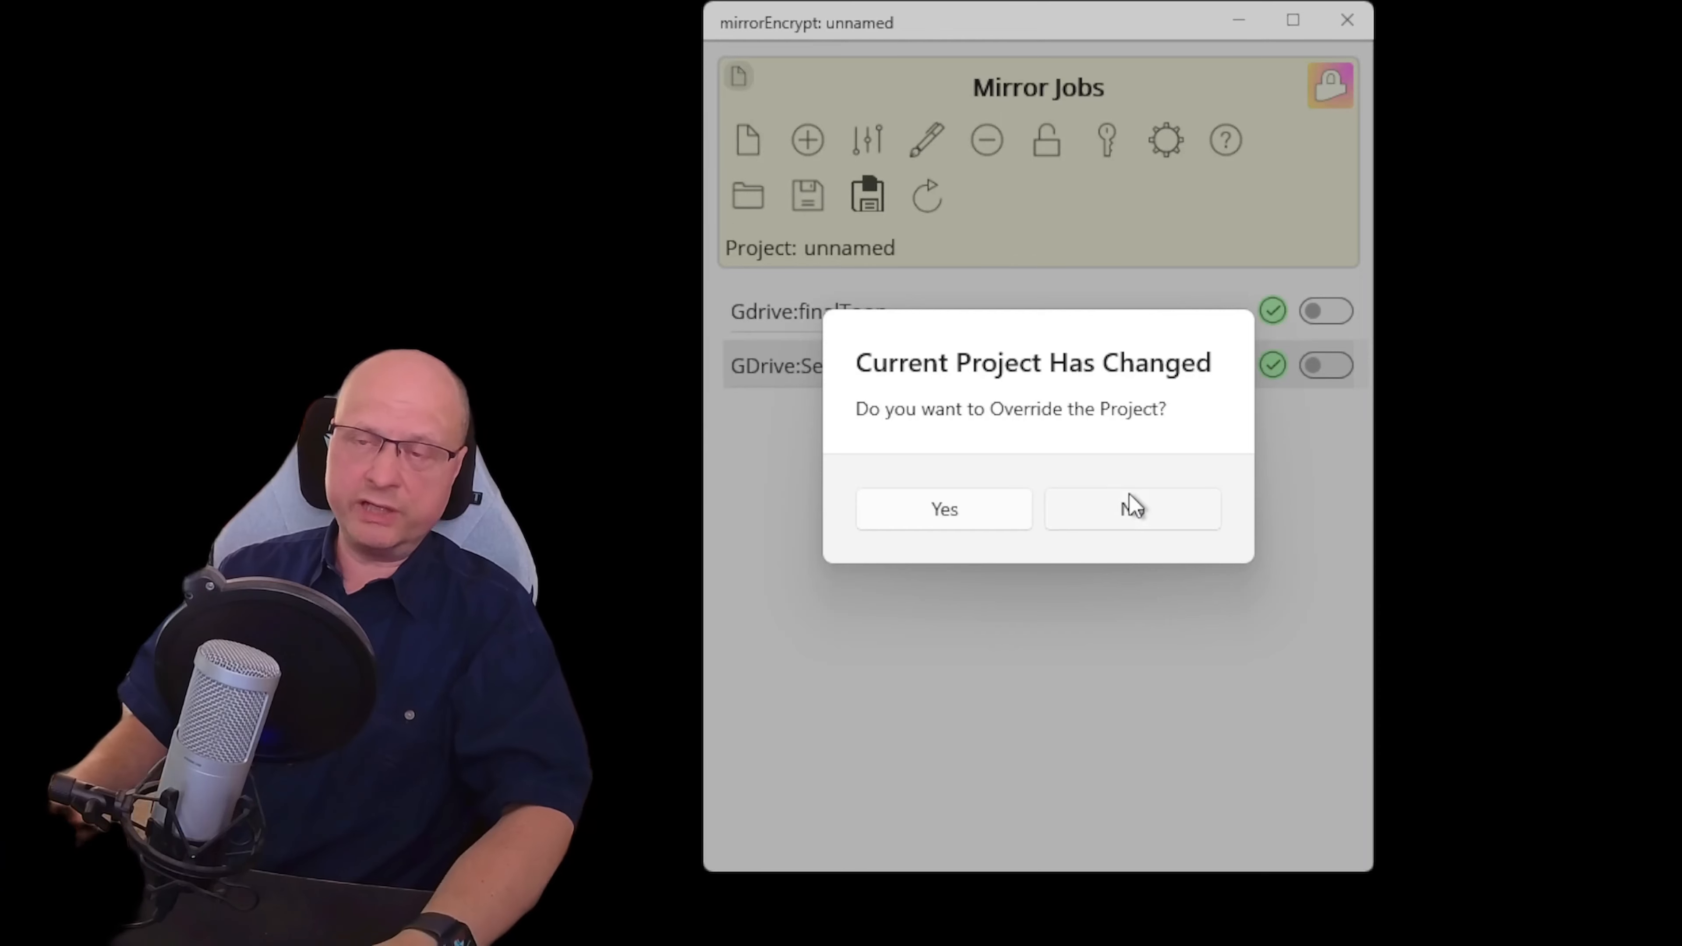
click(1173, 519)
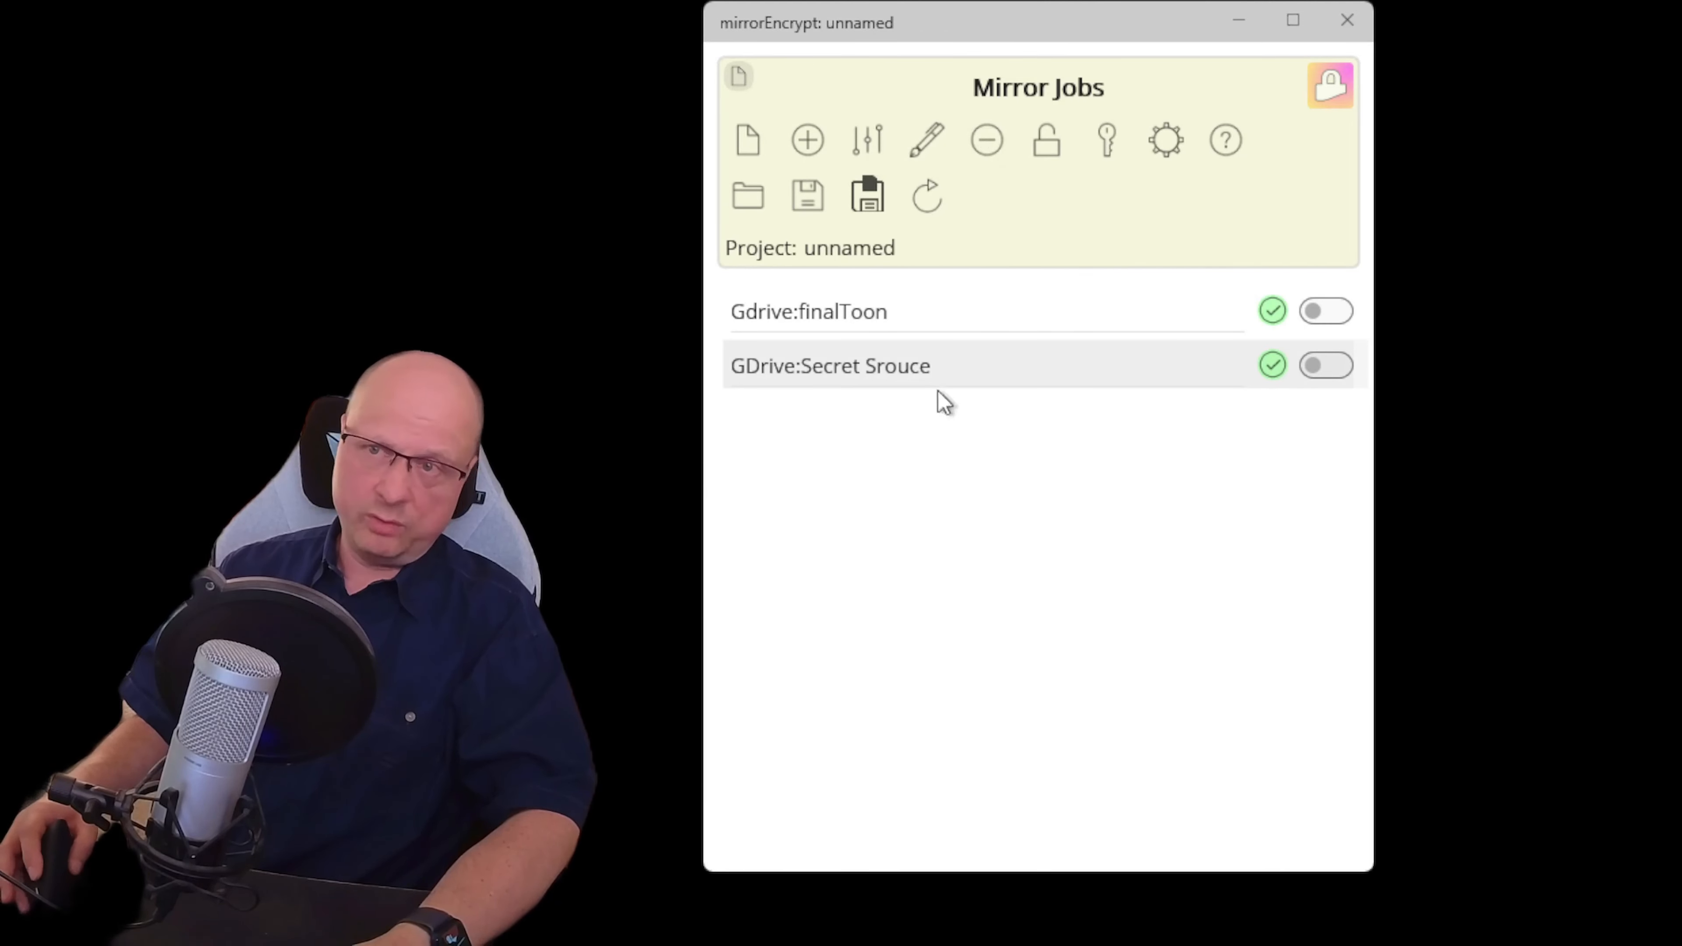
Confirm the reset to an empty project and check that Crypt Keys shows 'No Keys'
click(934, 206)
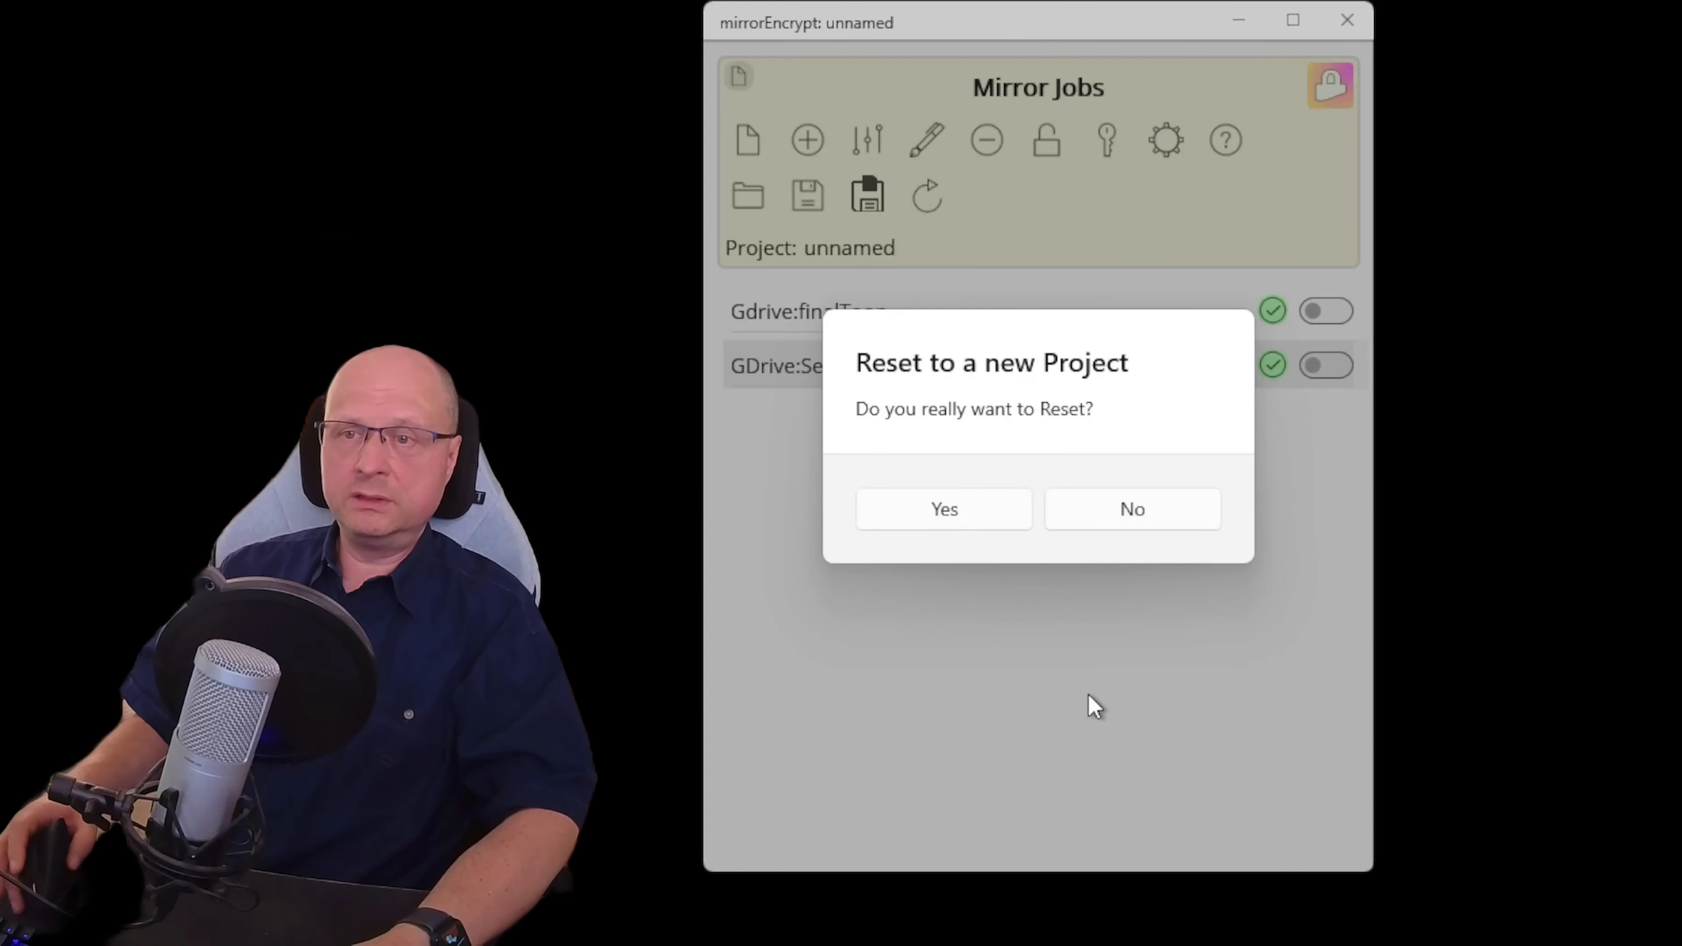
click(973, 512)
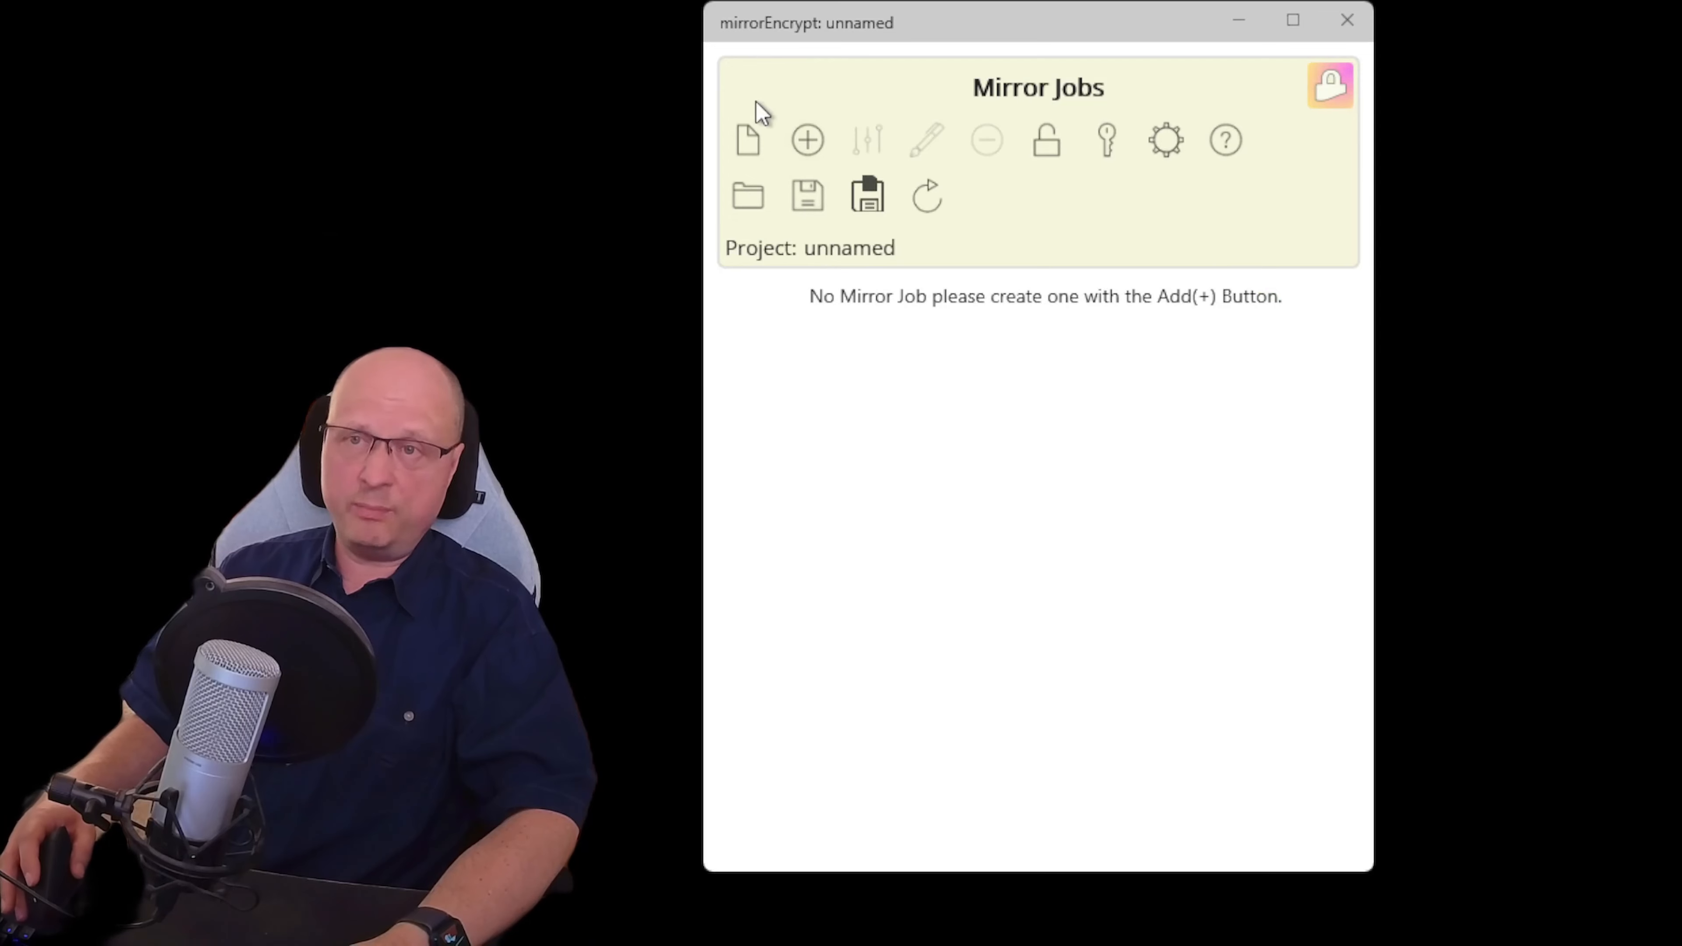
click(747, 141)
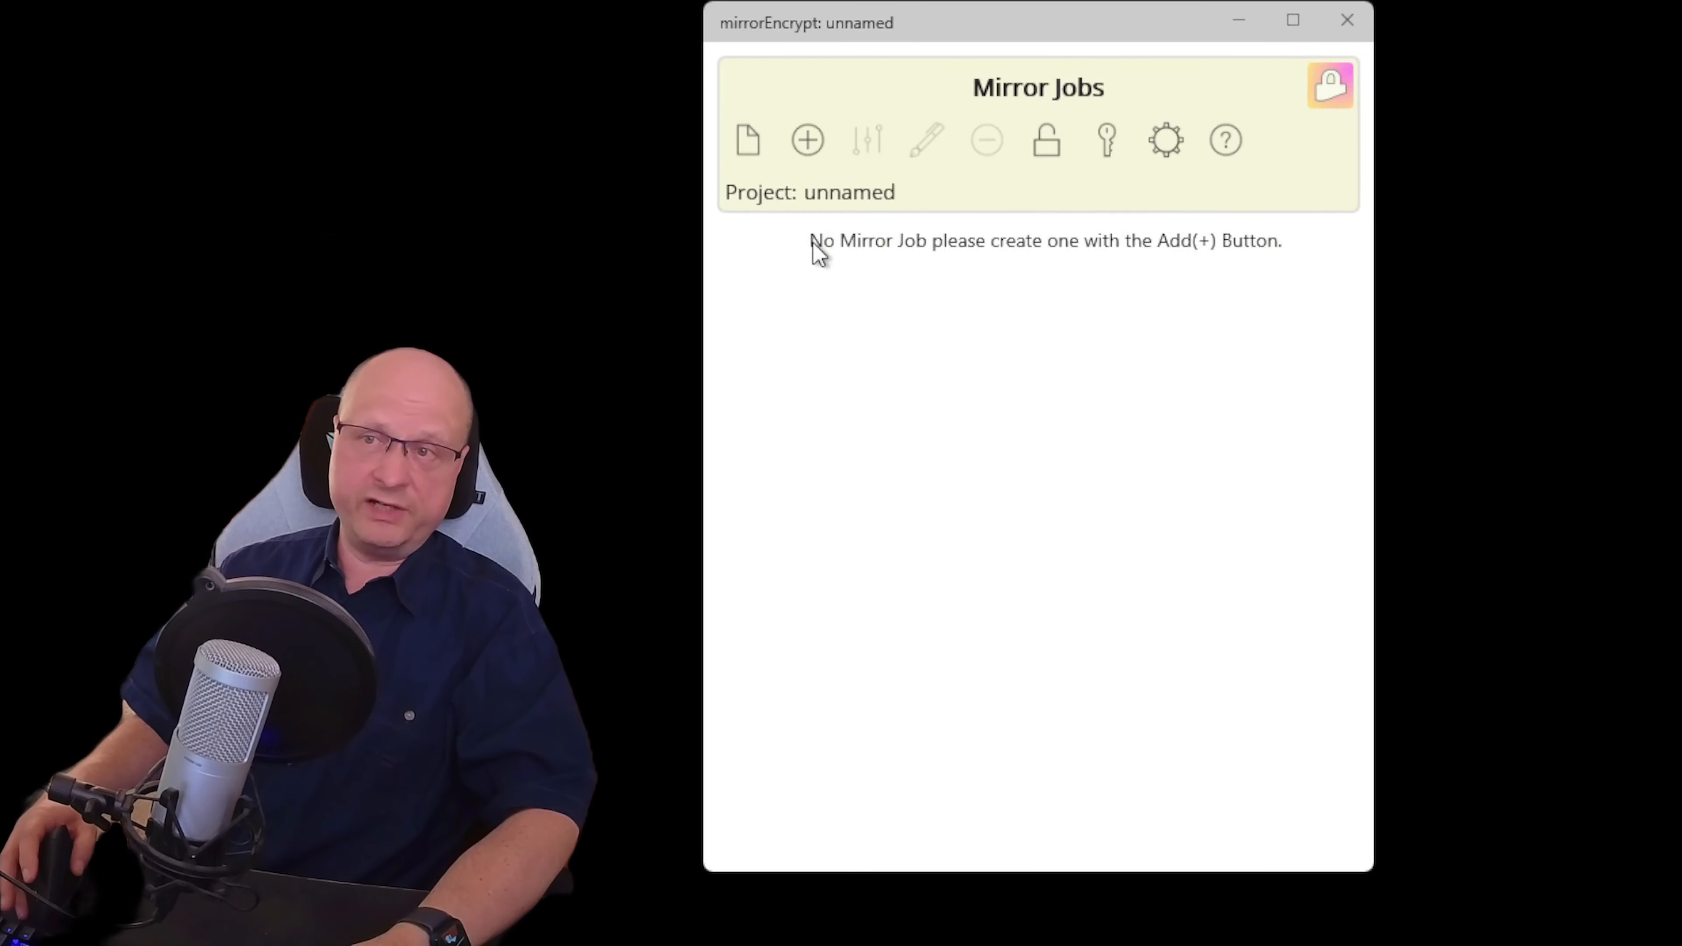
click(1104, 138)
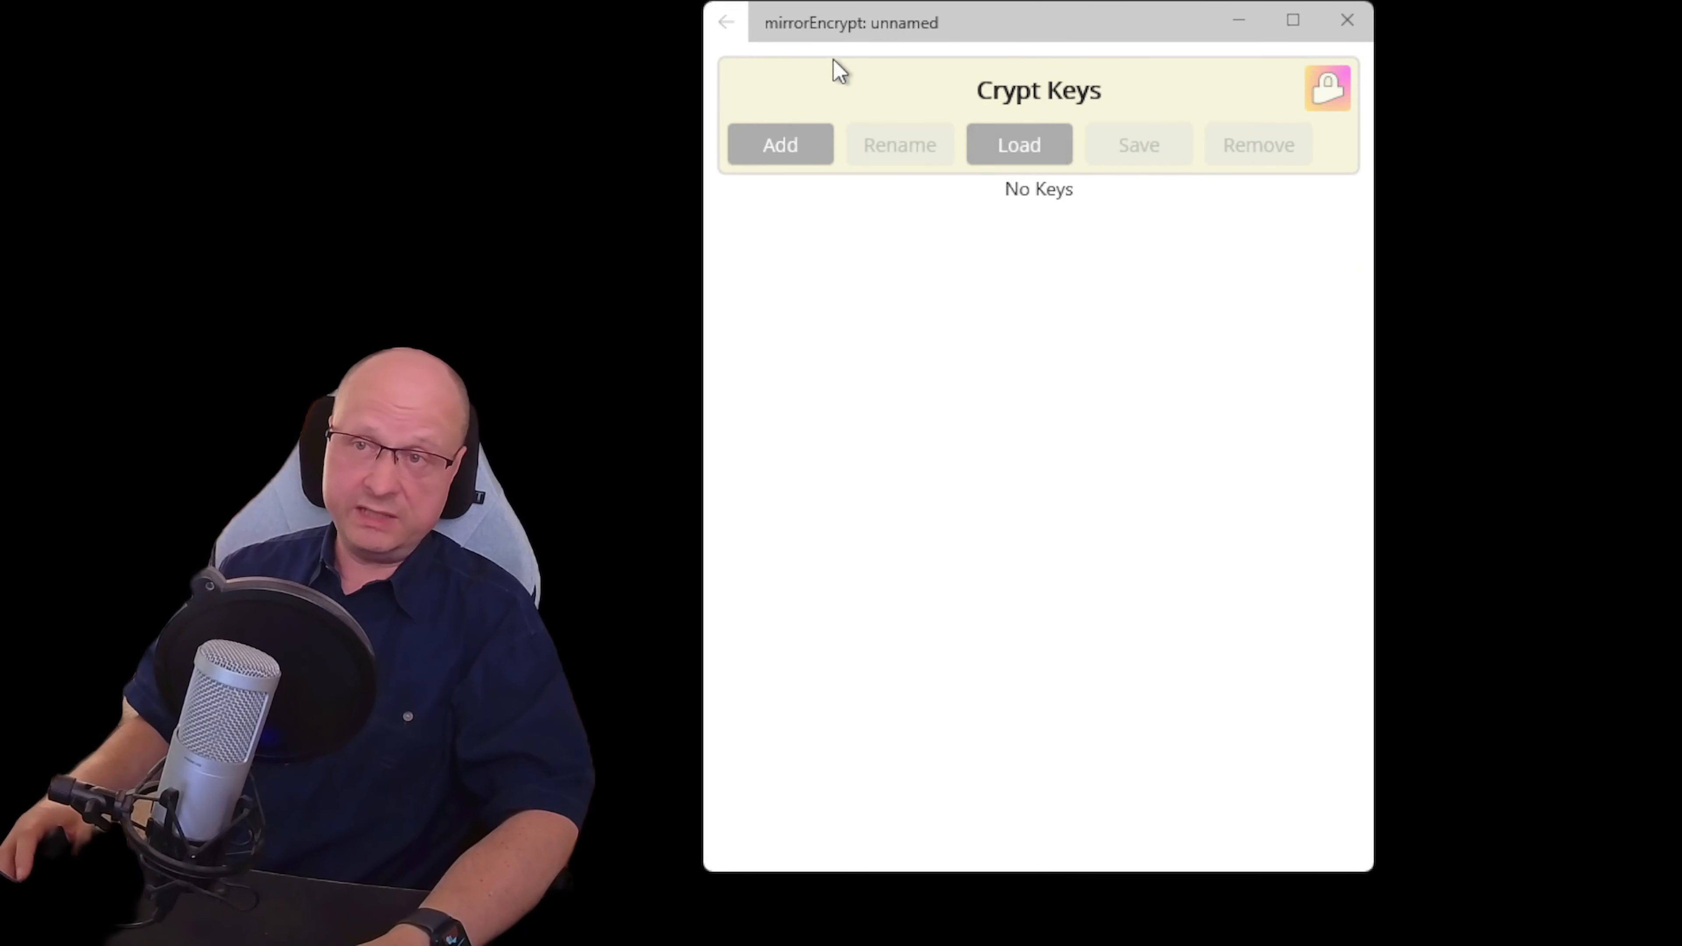
click(727, 25)
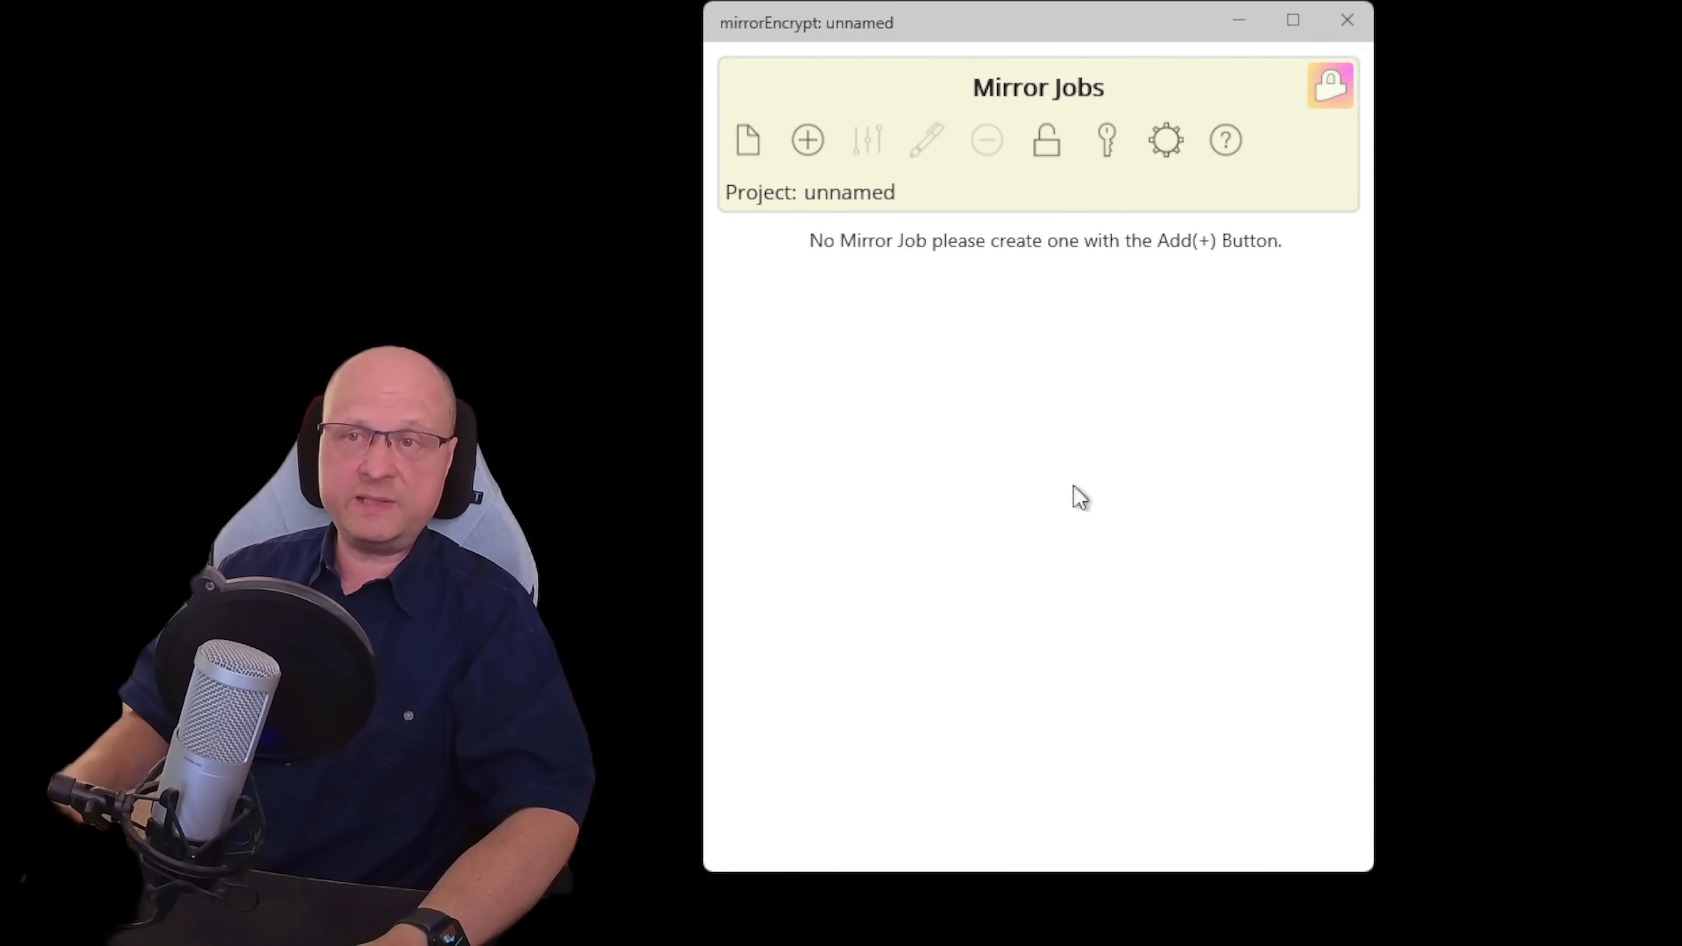
Open mirrorEncrypt_project and start the thinkingParticles Manual, finalRender Manual and finalToon timers
click(747, 139)
click(748, 195)
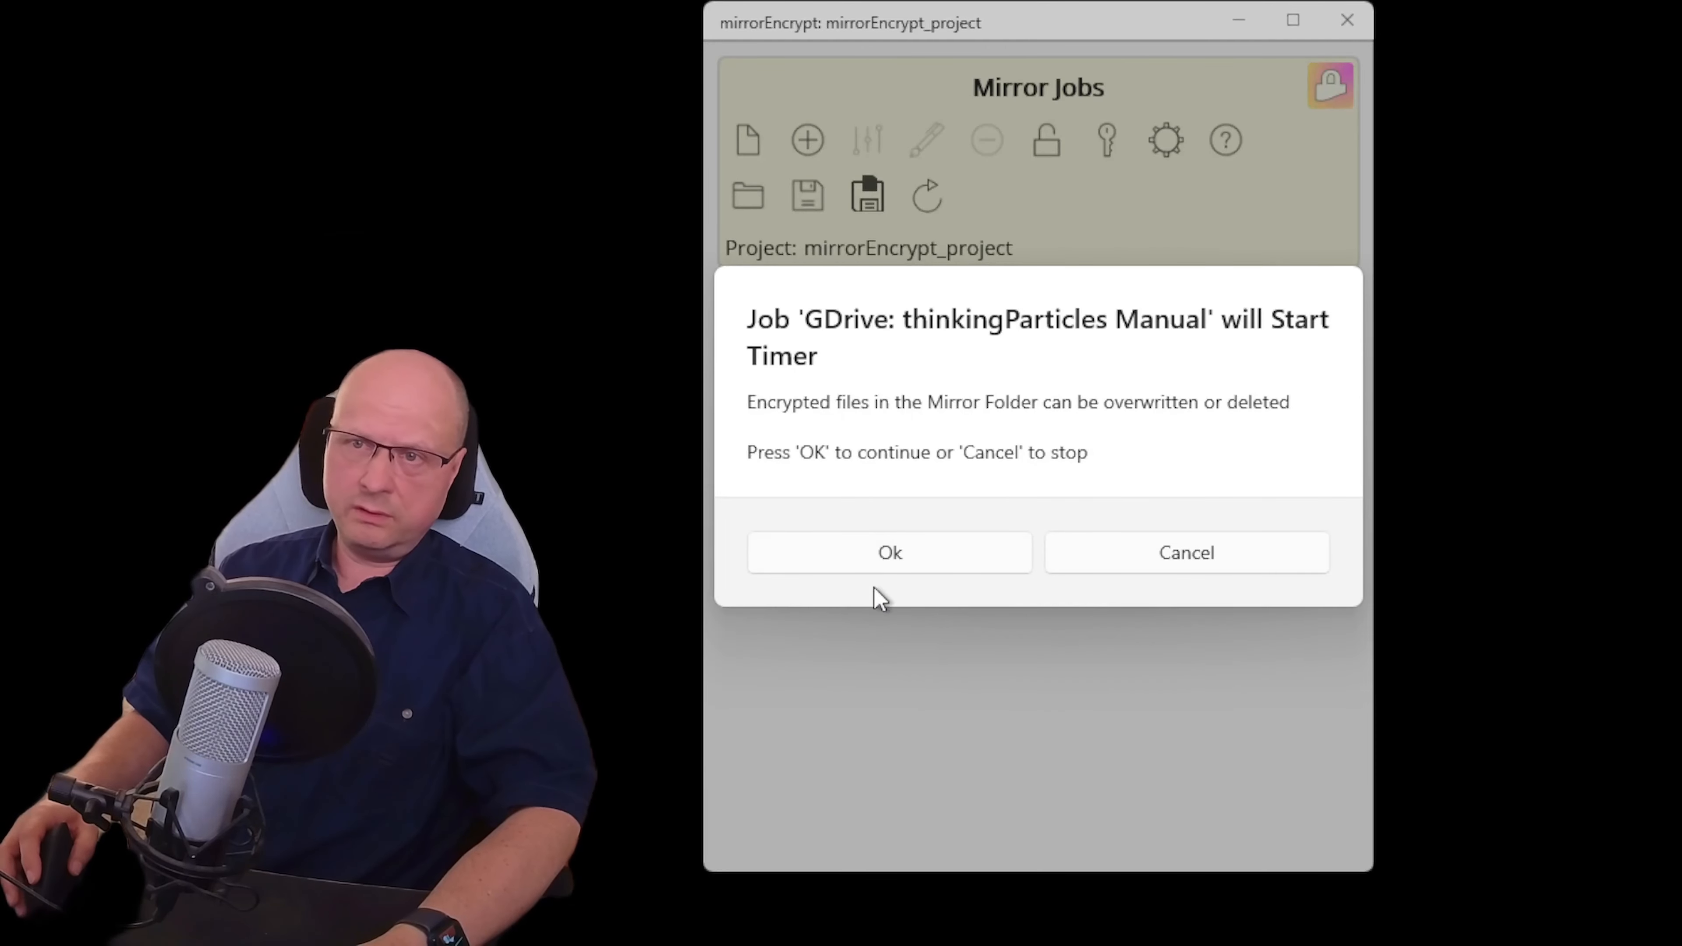
click(876, 564)
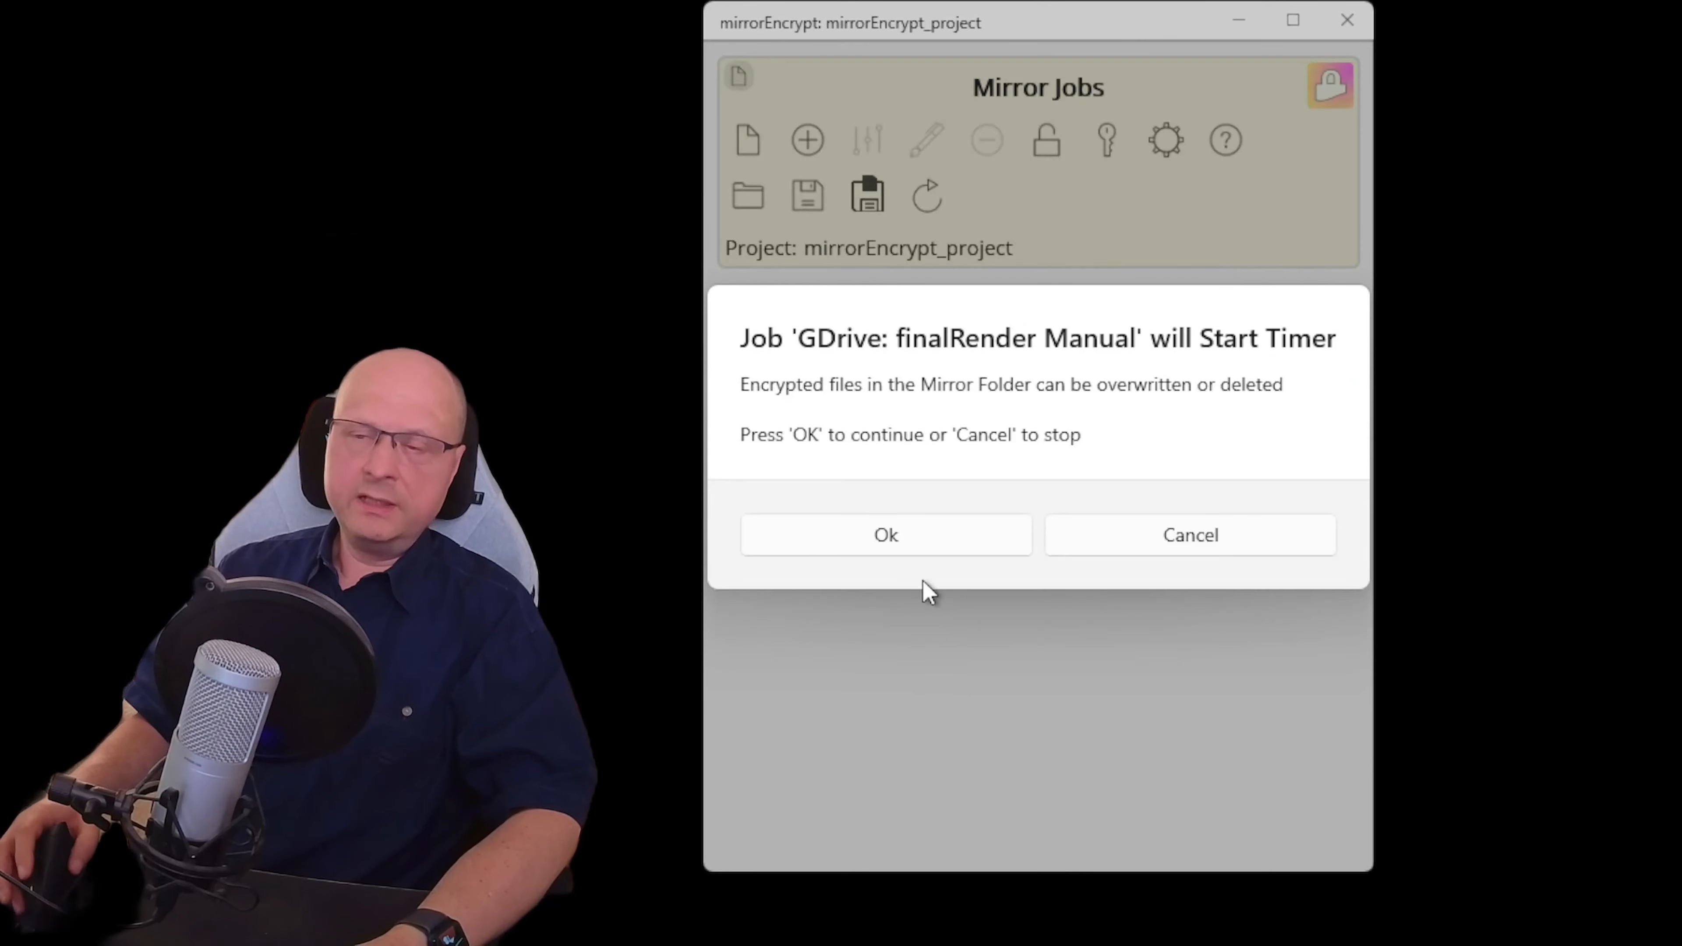
click(884, 535)
click(937, 538)
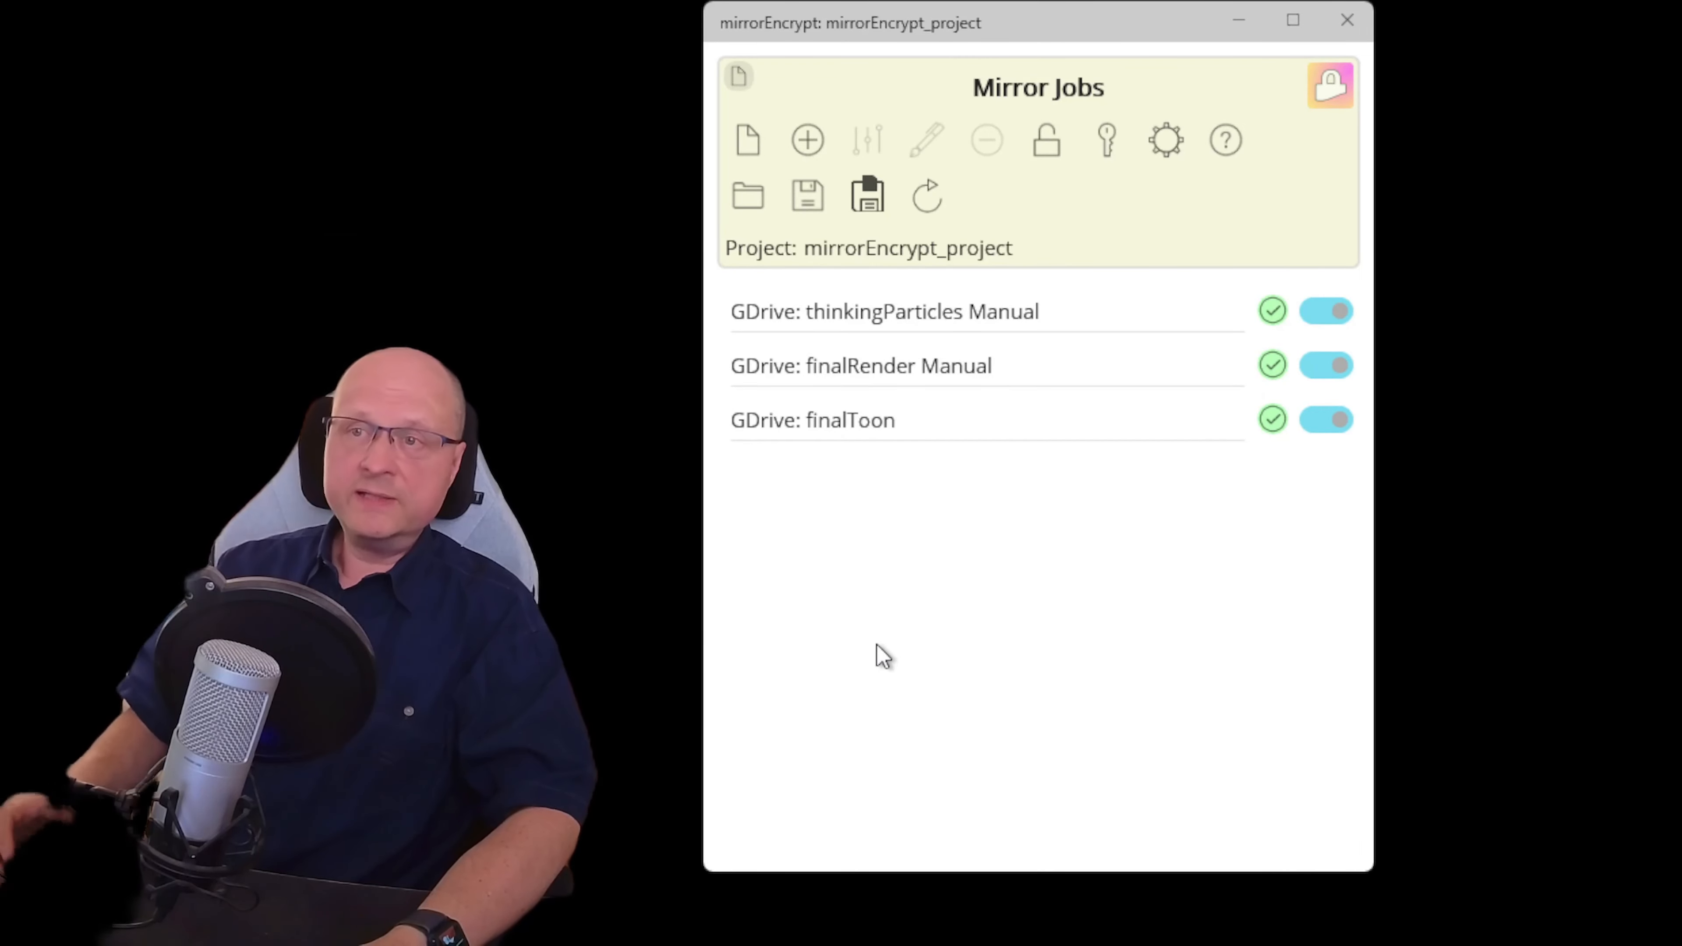
click(1116, 149)
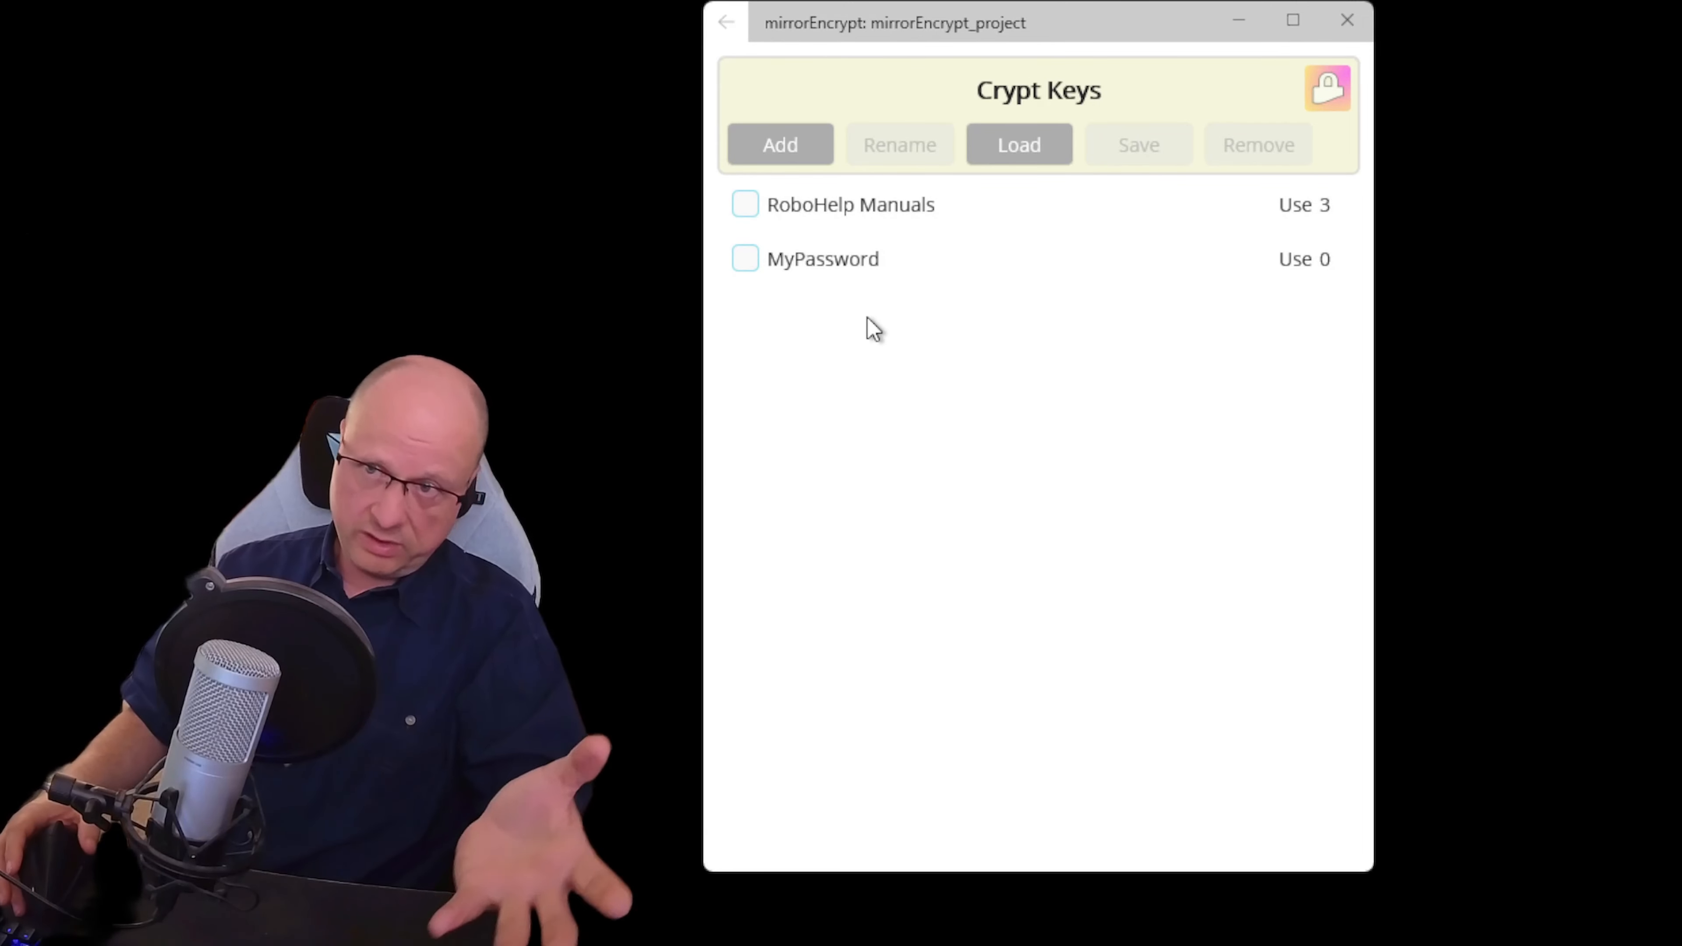
click(727, 23)
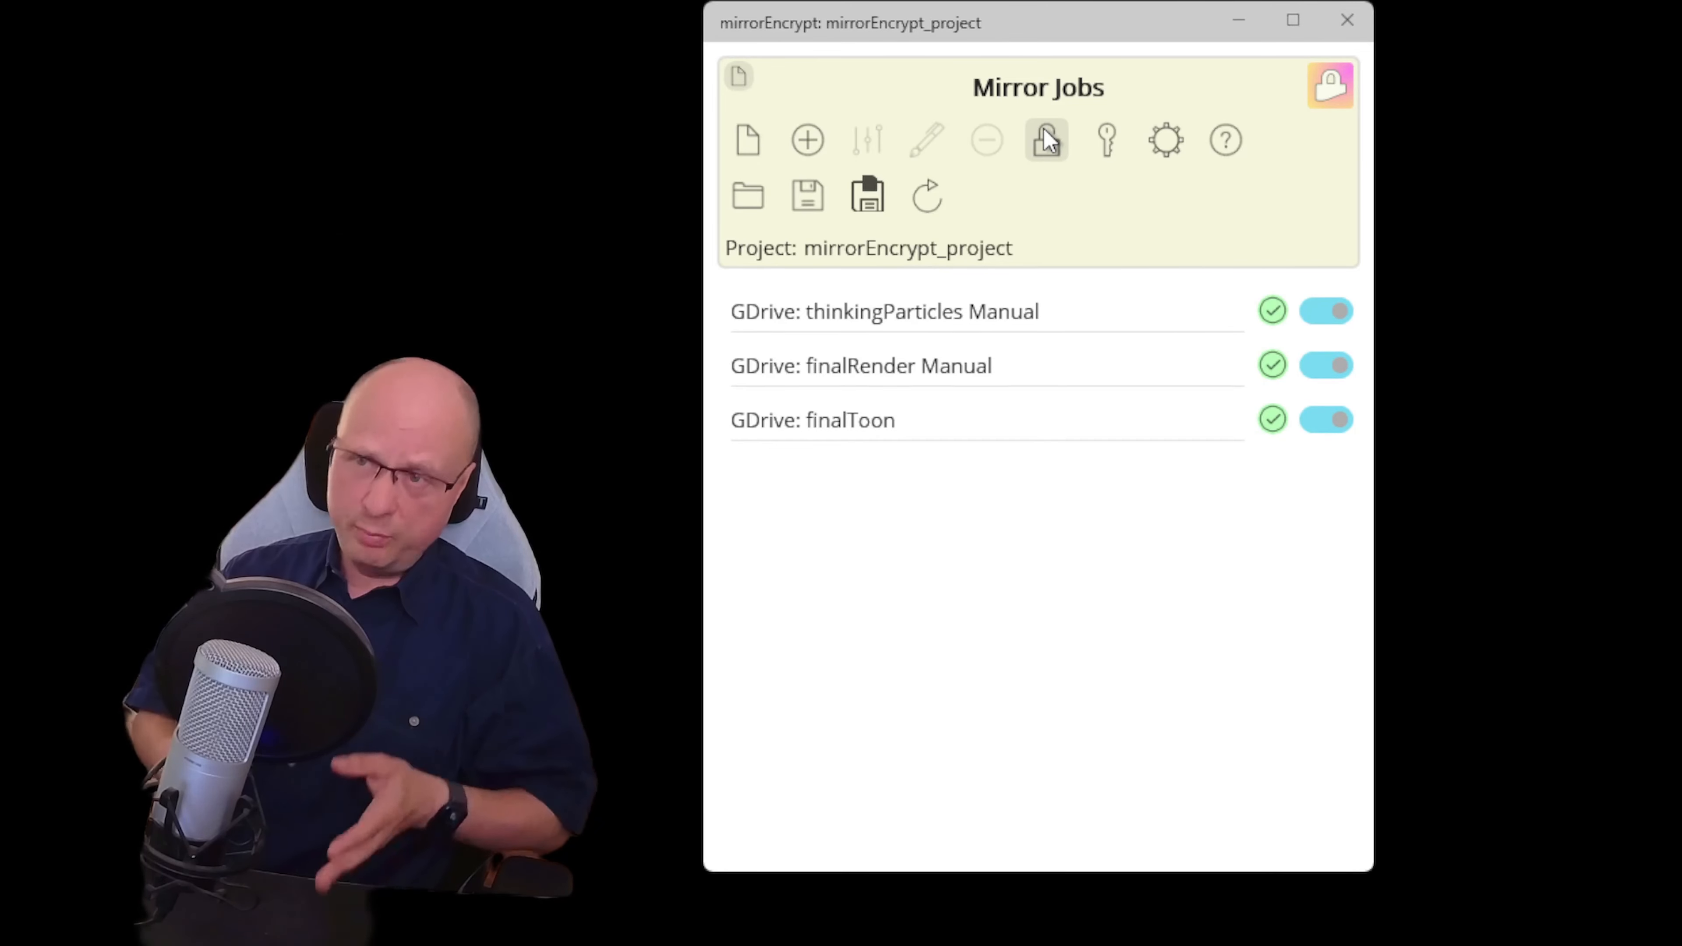
click(1046, 156)
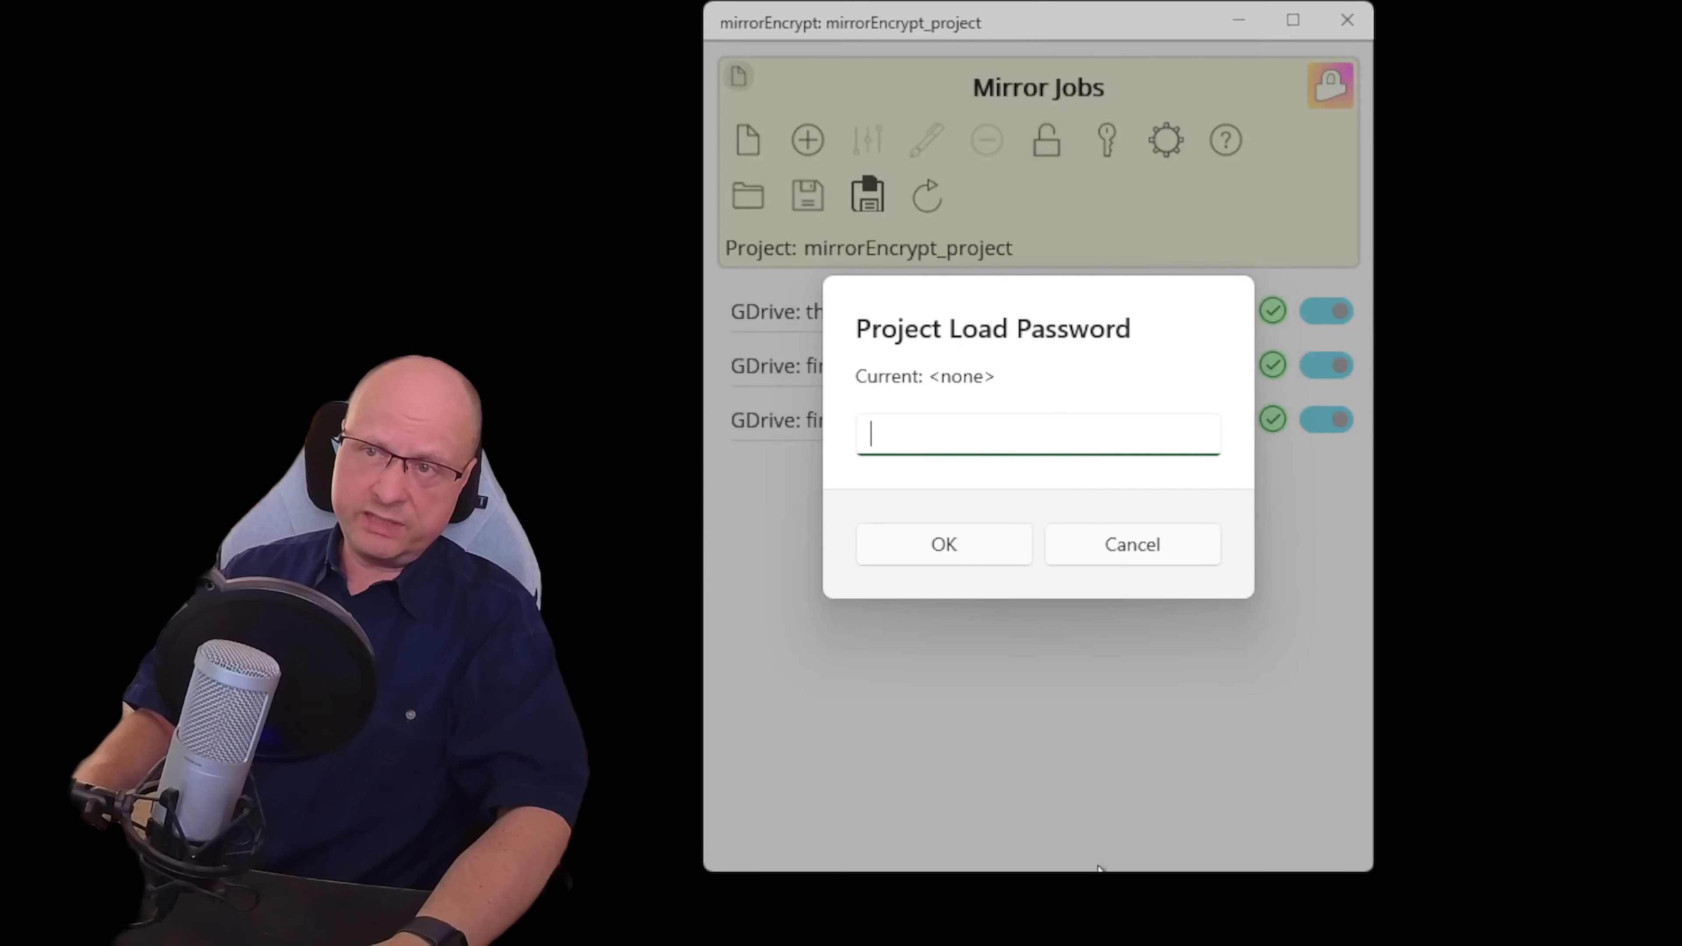
click(1151, 545)
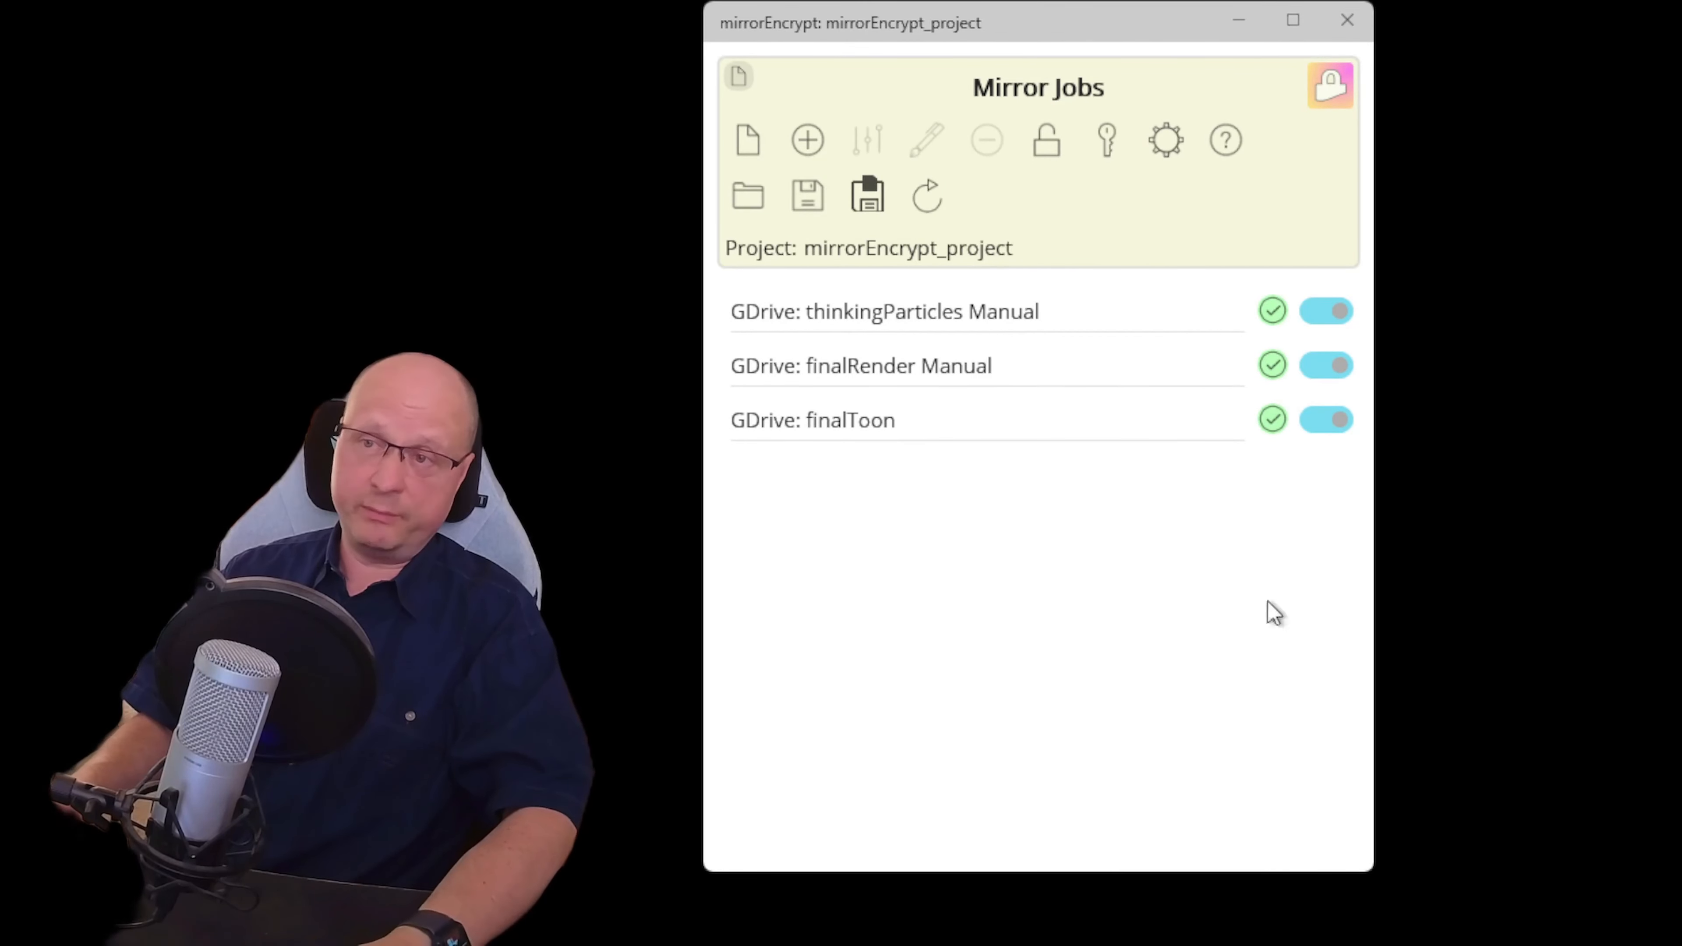
Review the Settings page, collapse the file actions row and bring up Help
click(1166, 143)
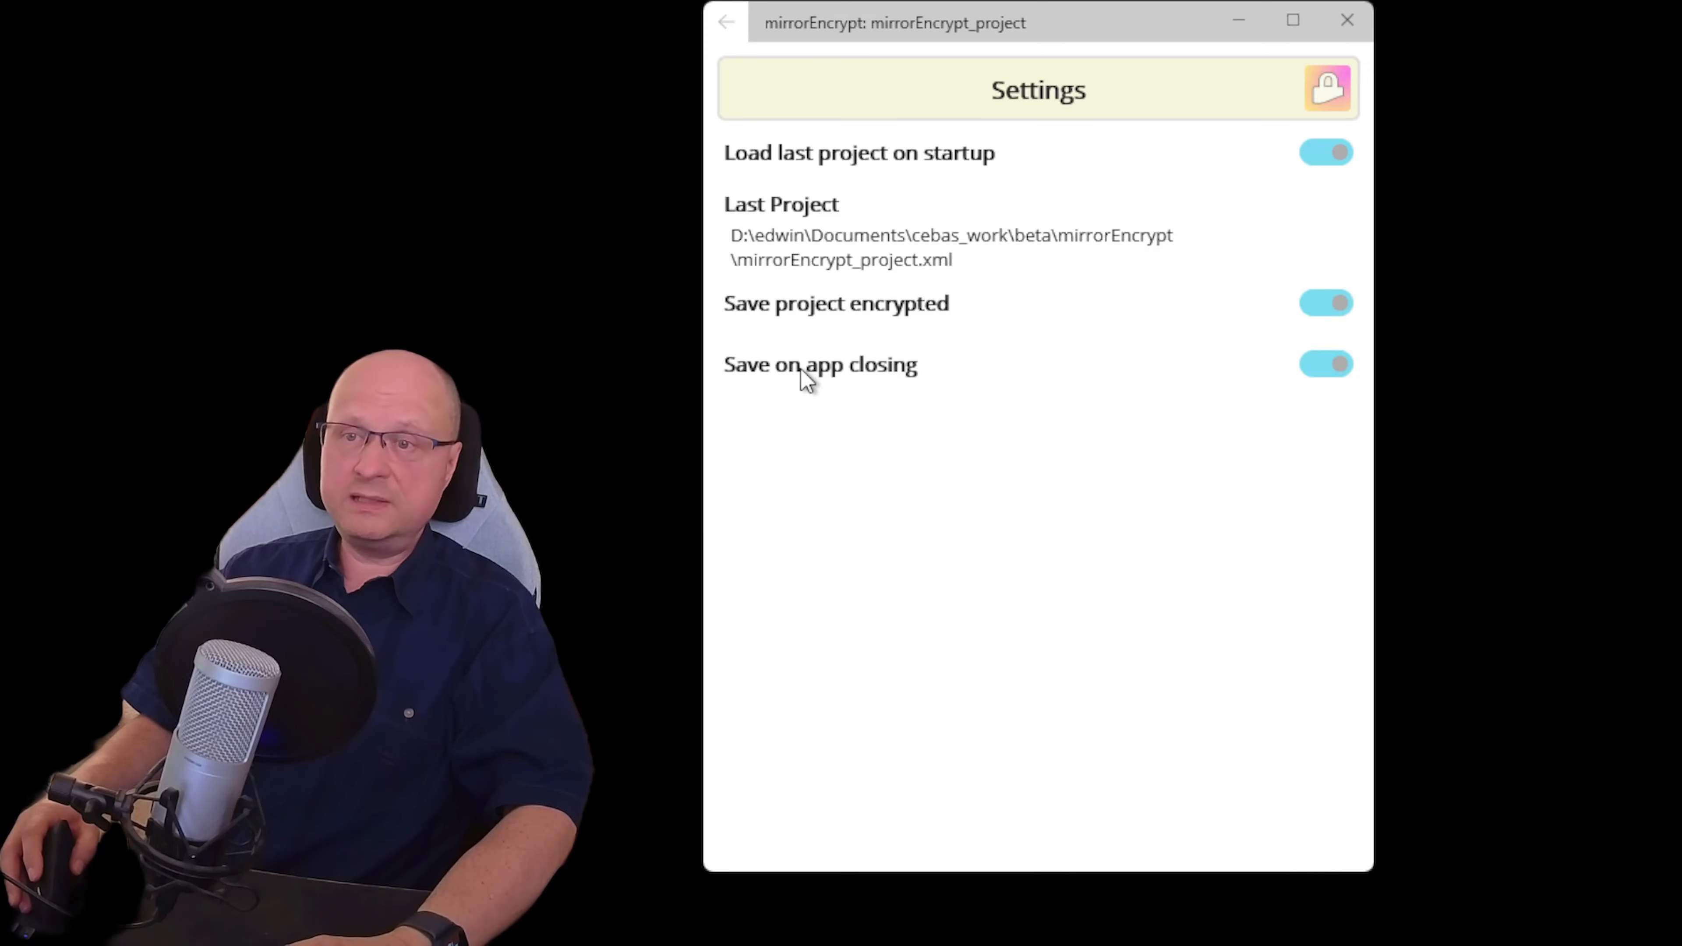
click(710, 27)
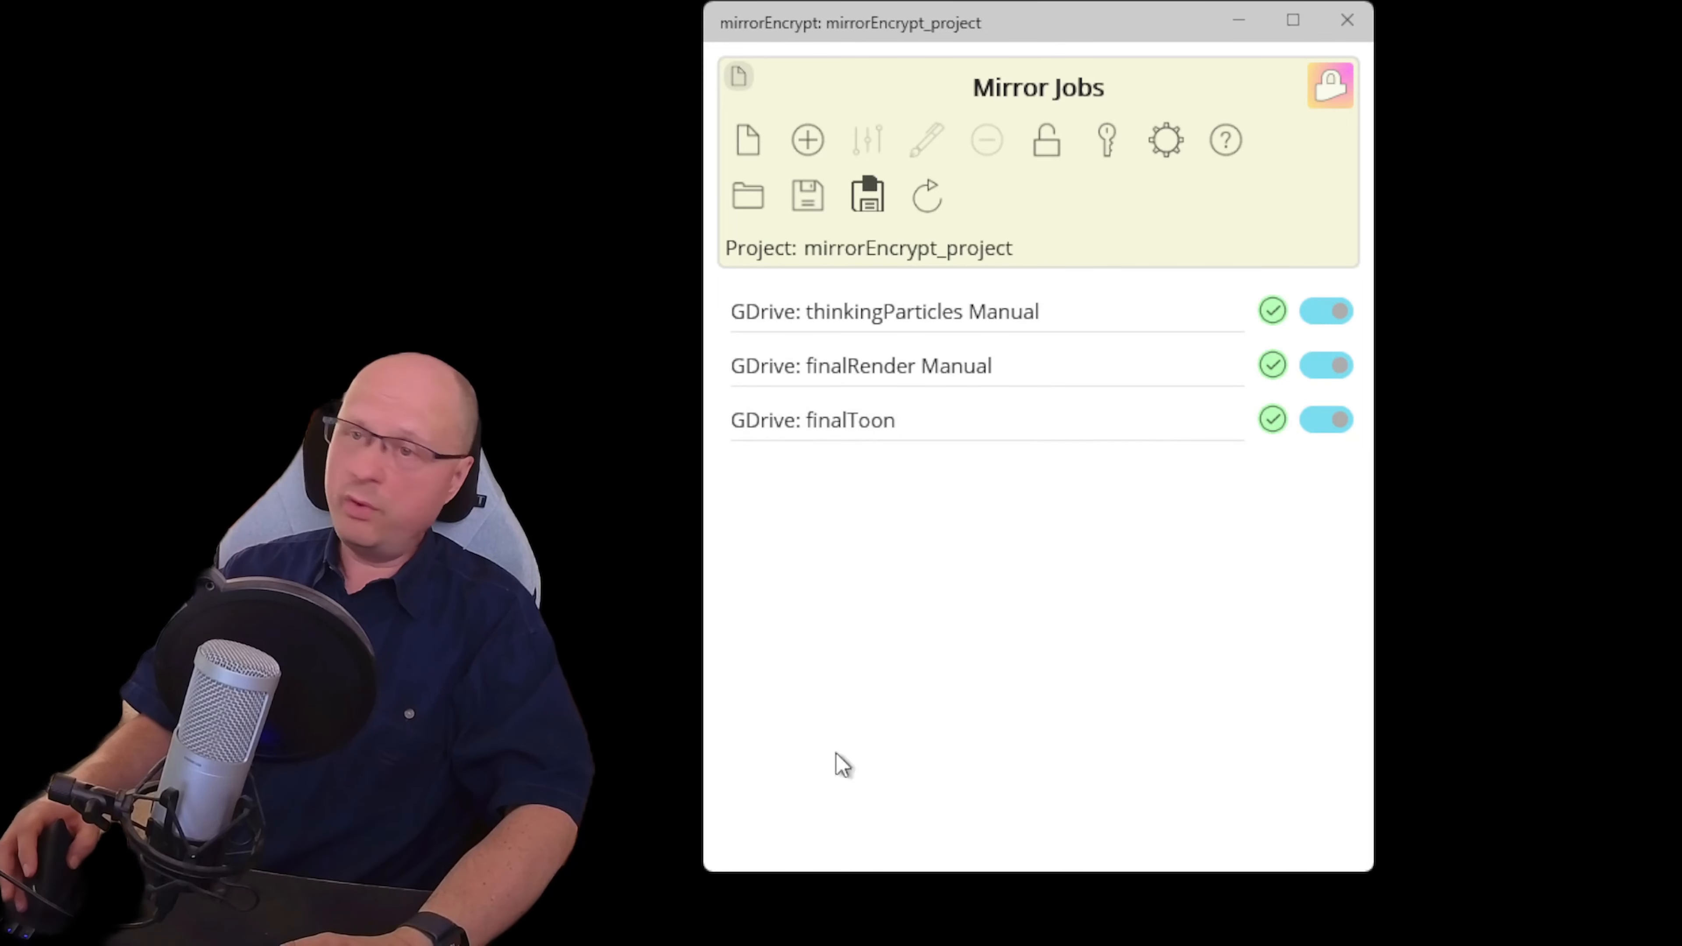
click(741, 145)
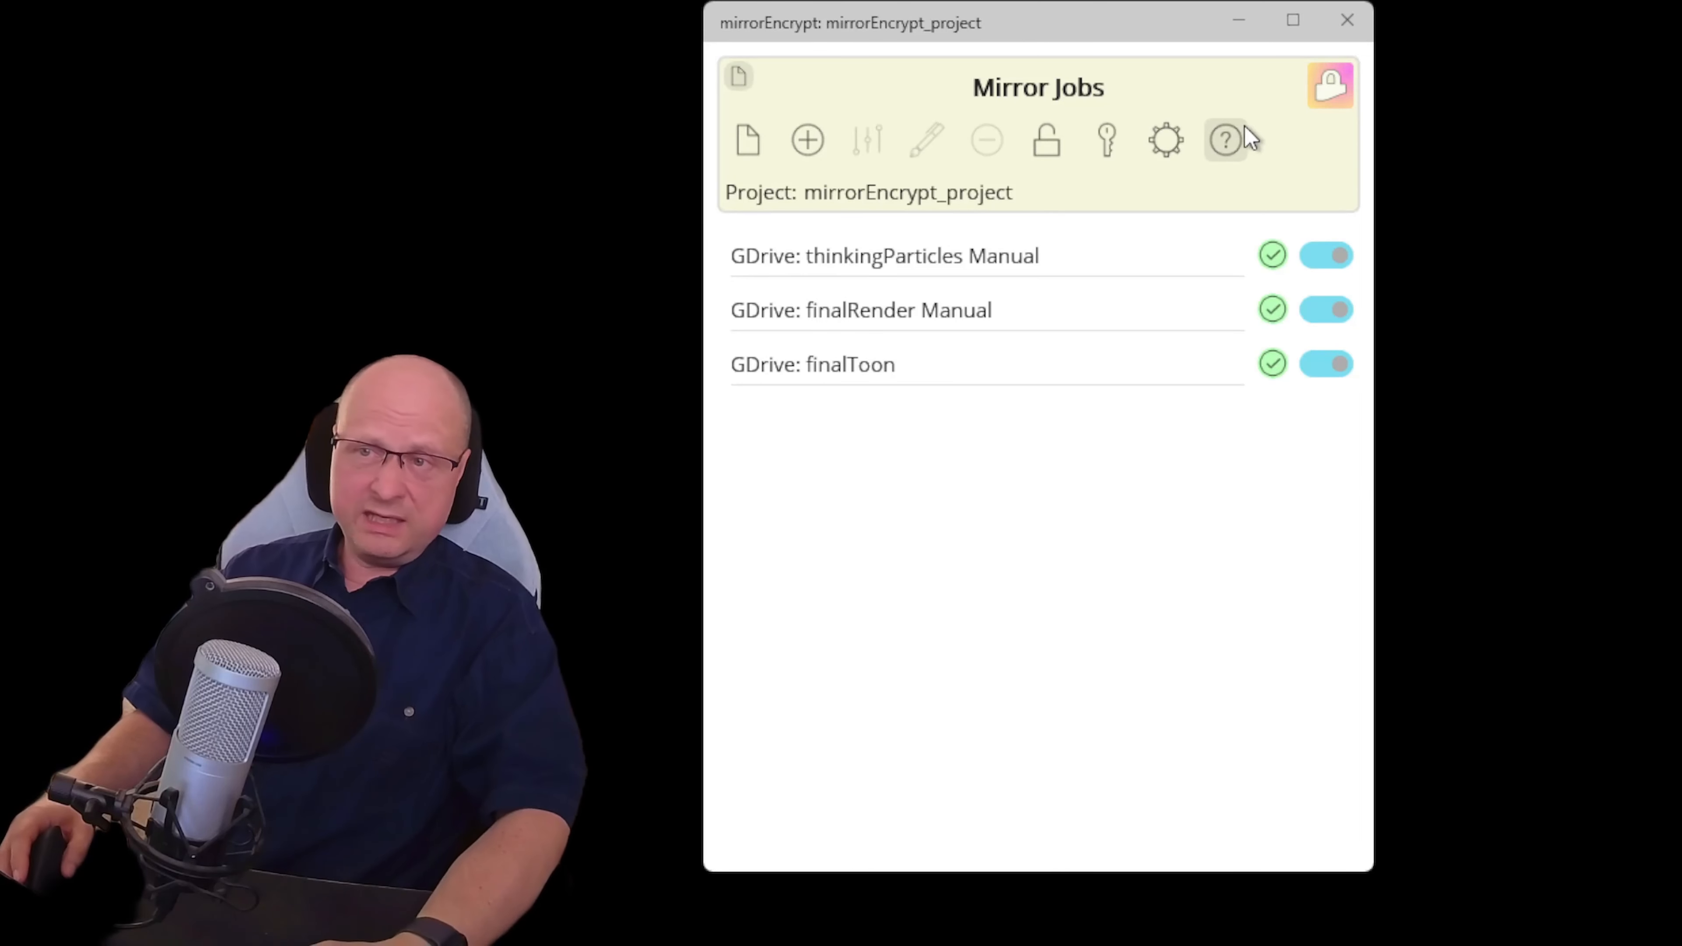
click(1225, 143)
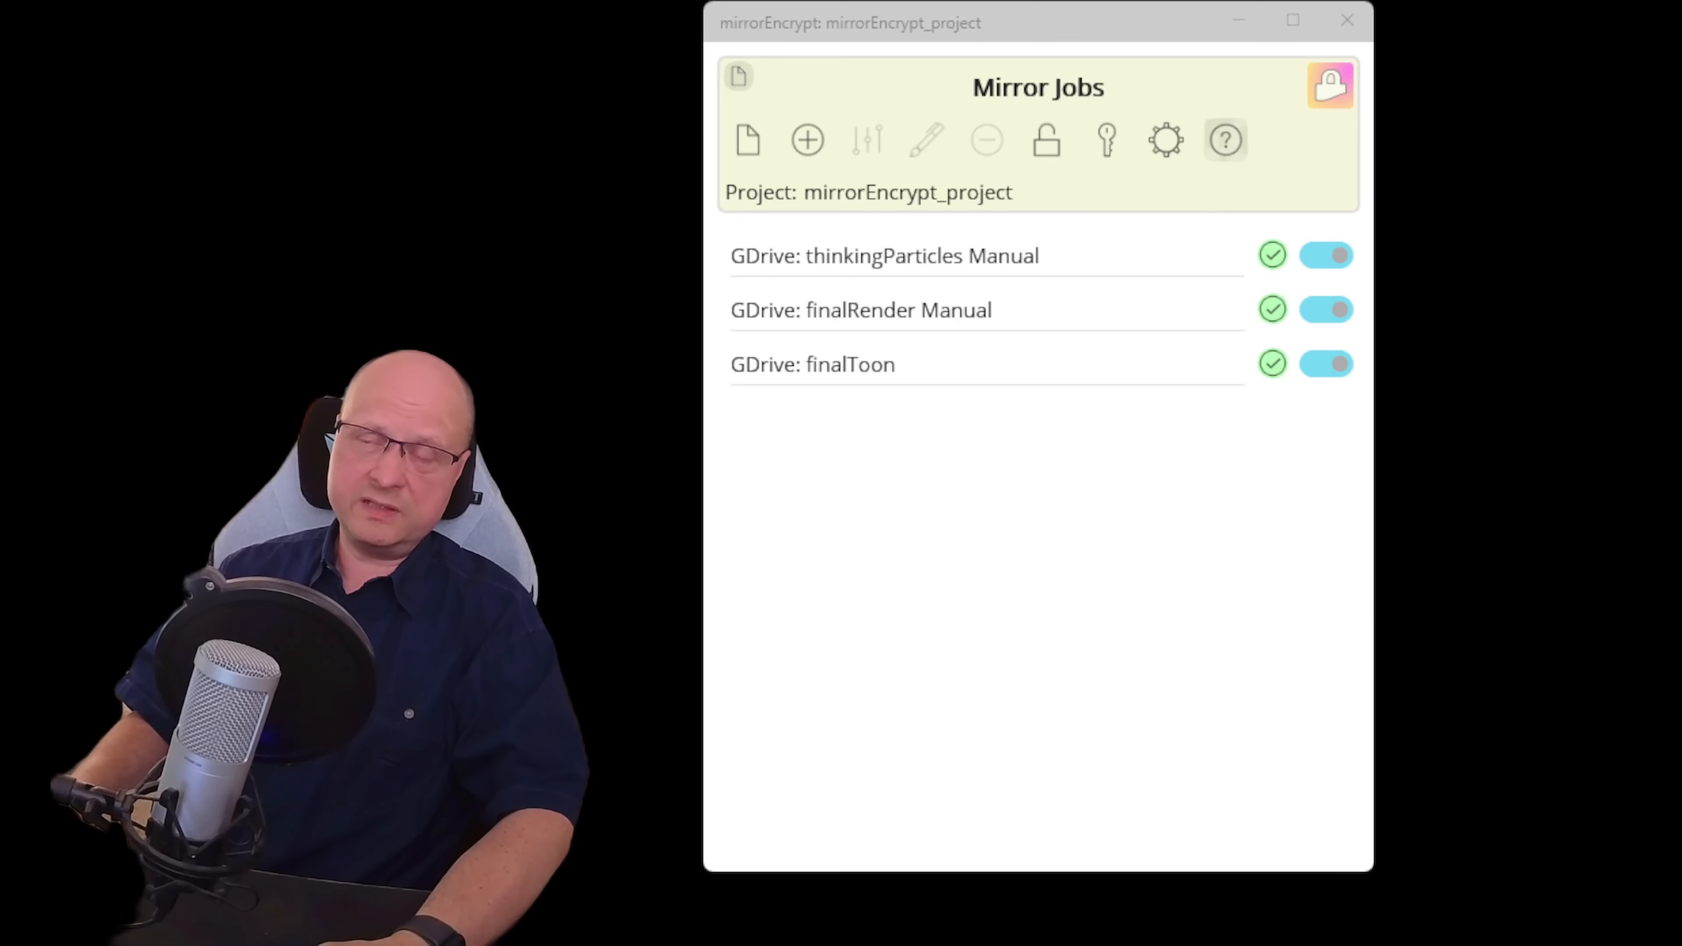
click(1330, 85)
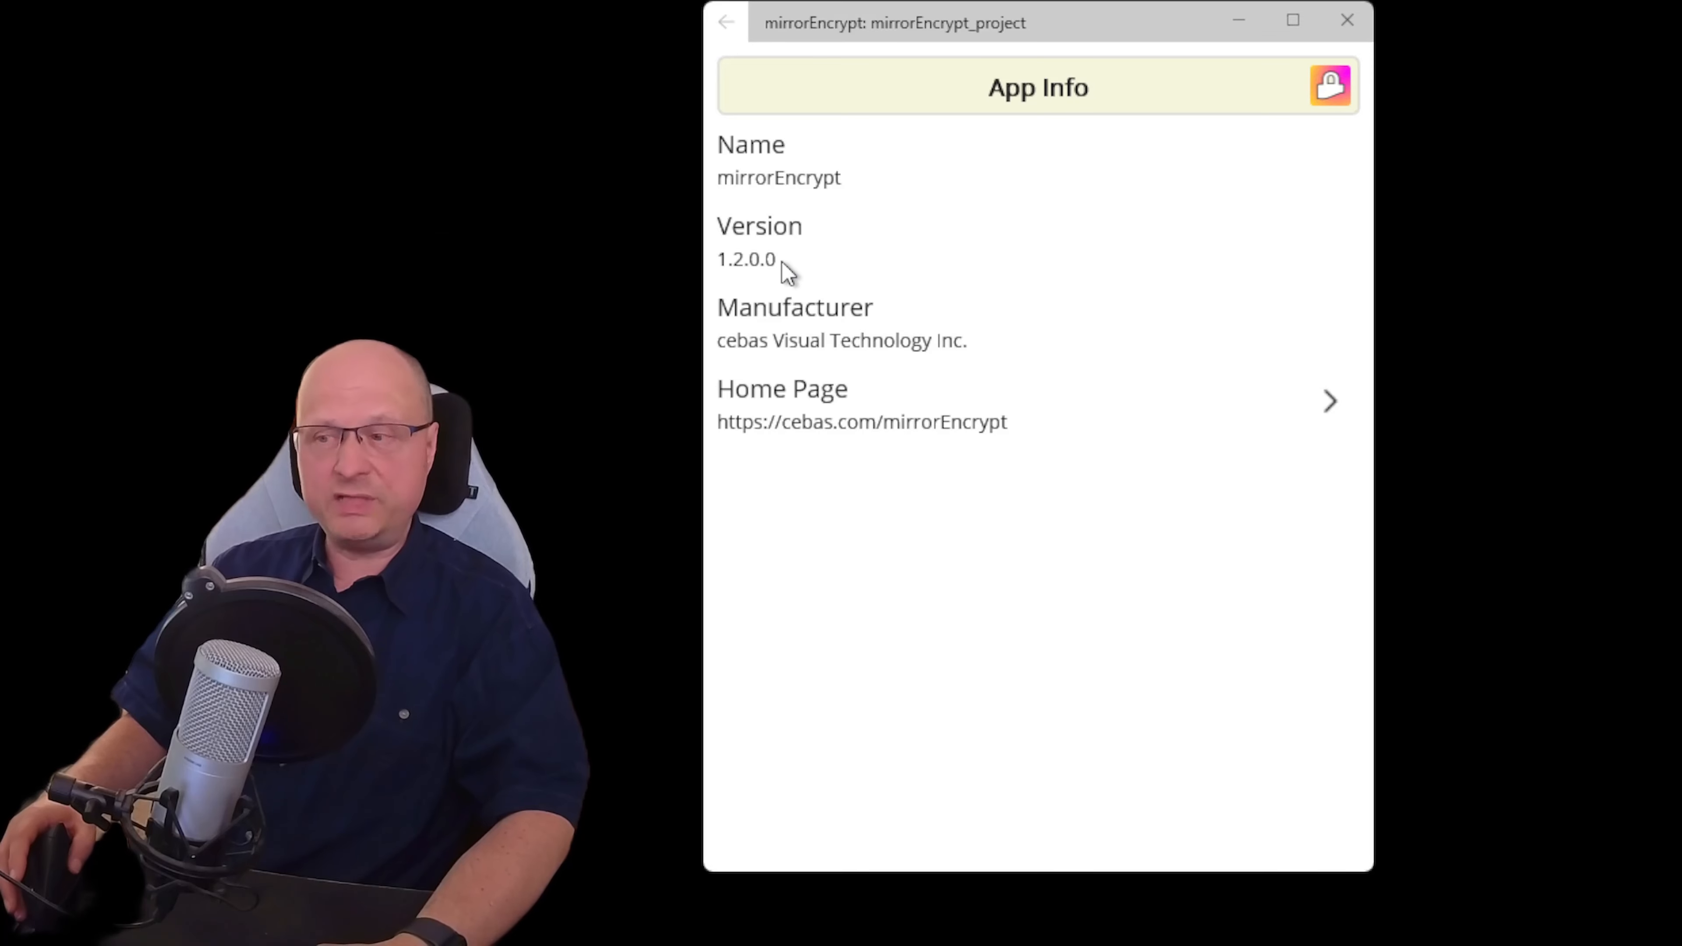
click(739, 21)
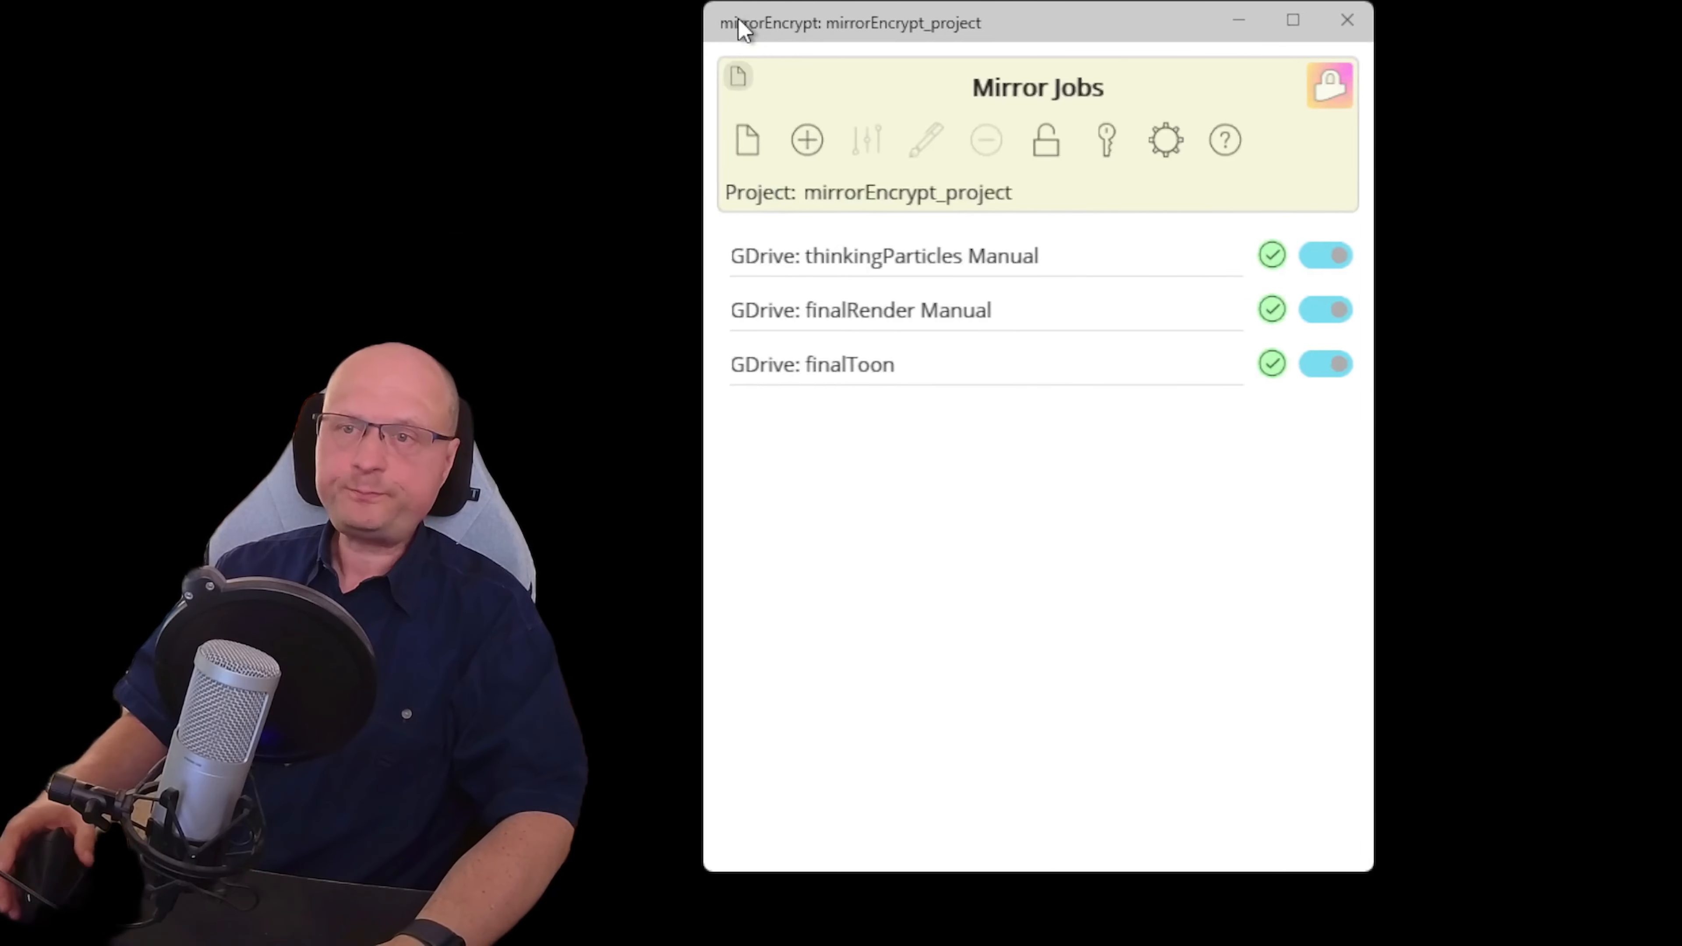
click(1226, 140)
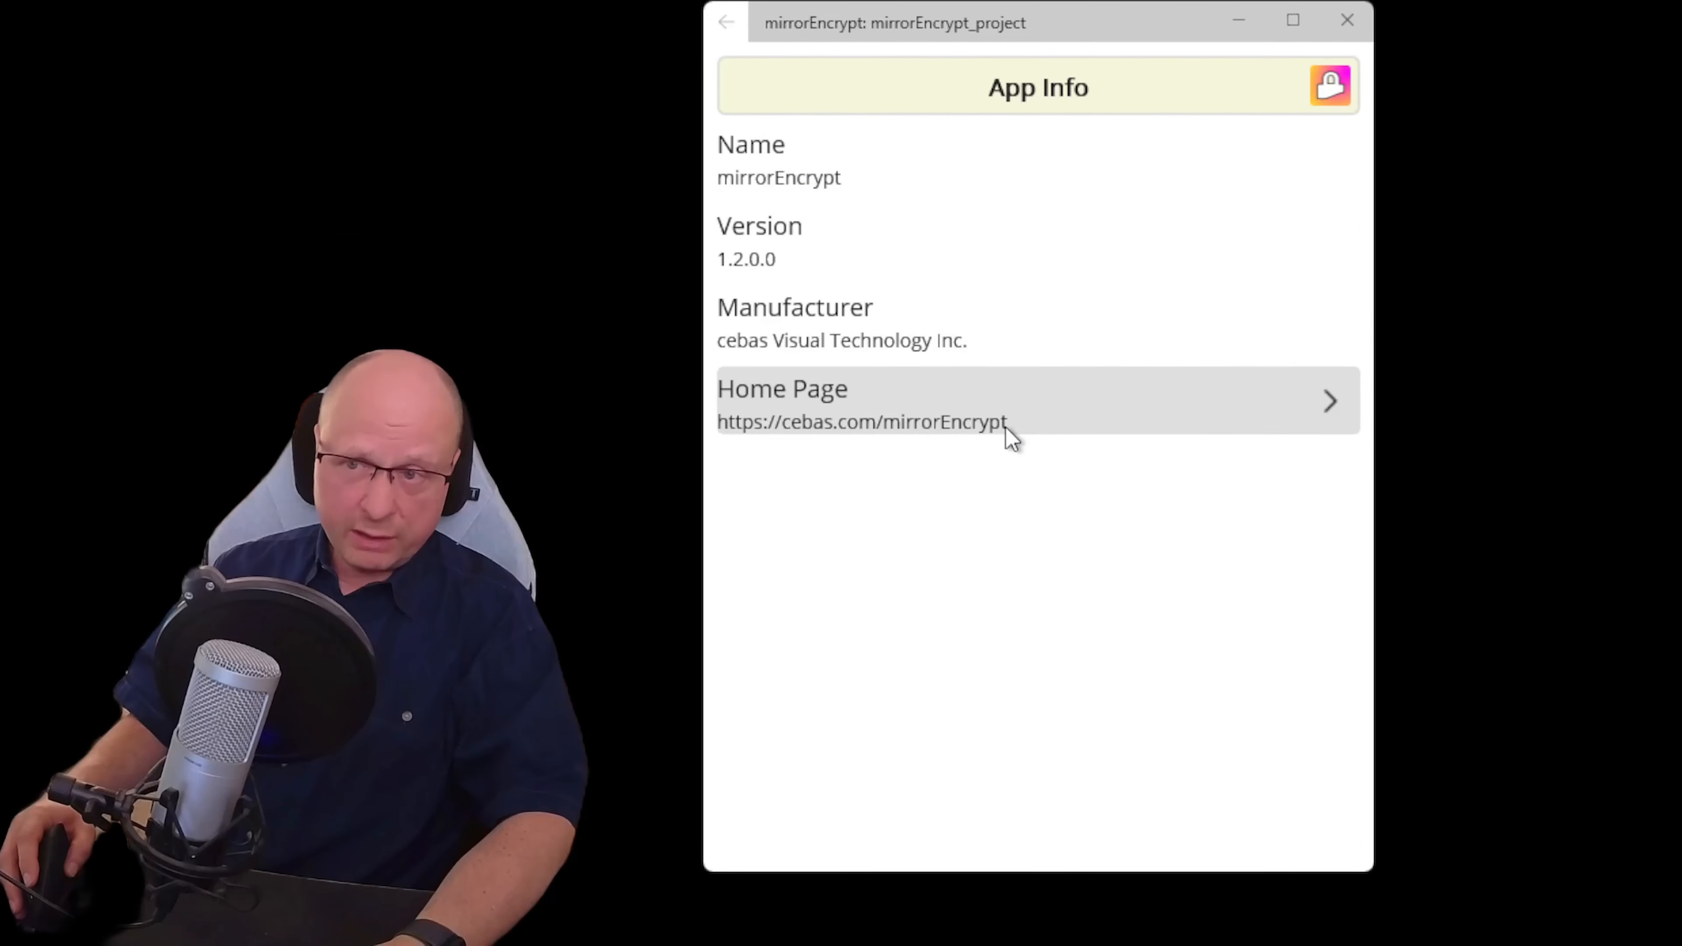
click(727, 27)
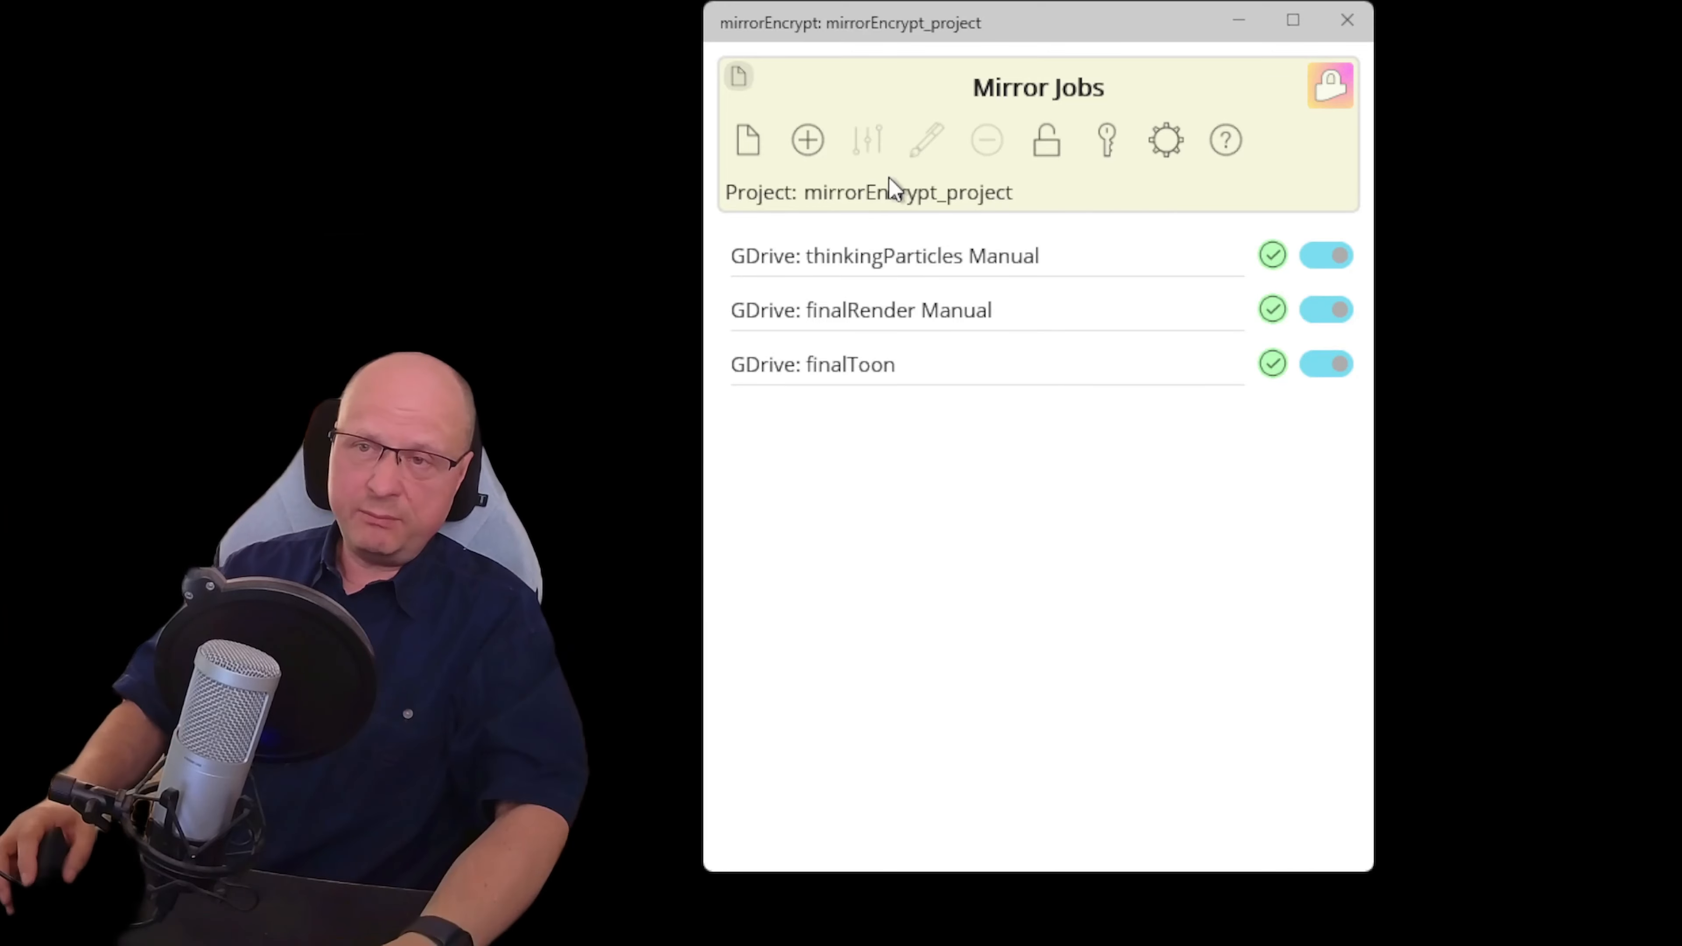
Select GDrive: thinkingParticles Manual and view its folders, key, timer and consistency status
click(993, 263)
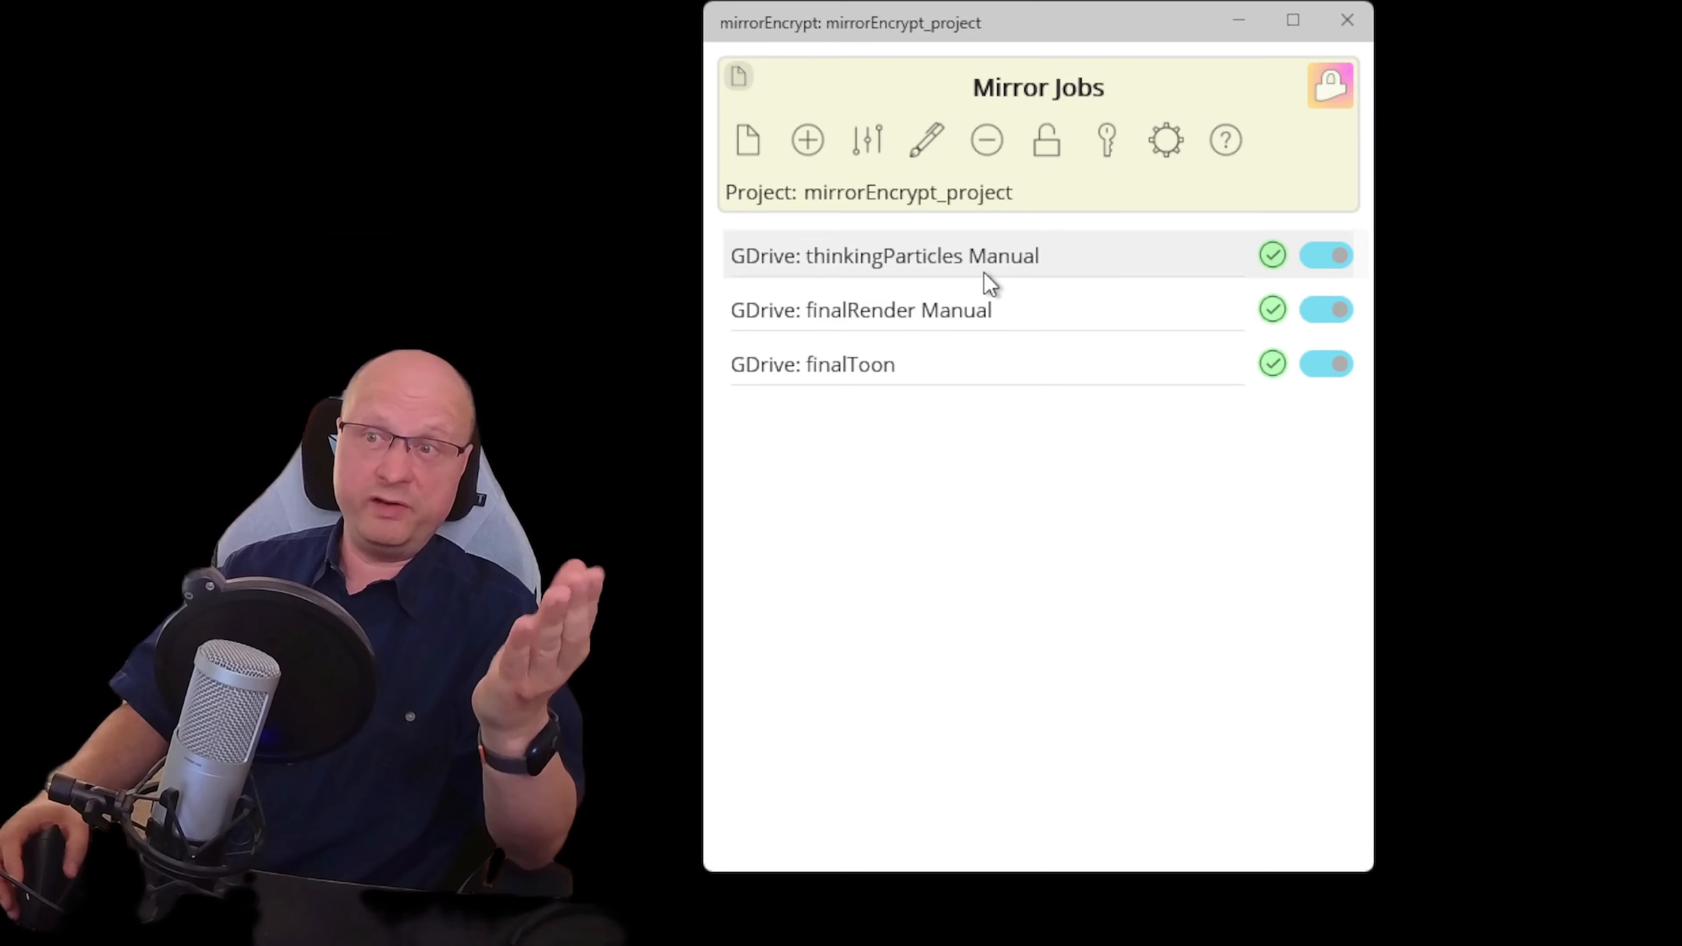
click(864, 134)
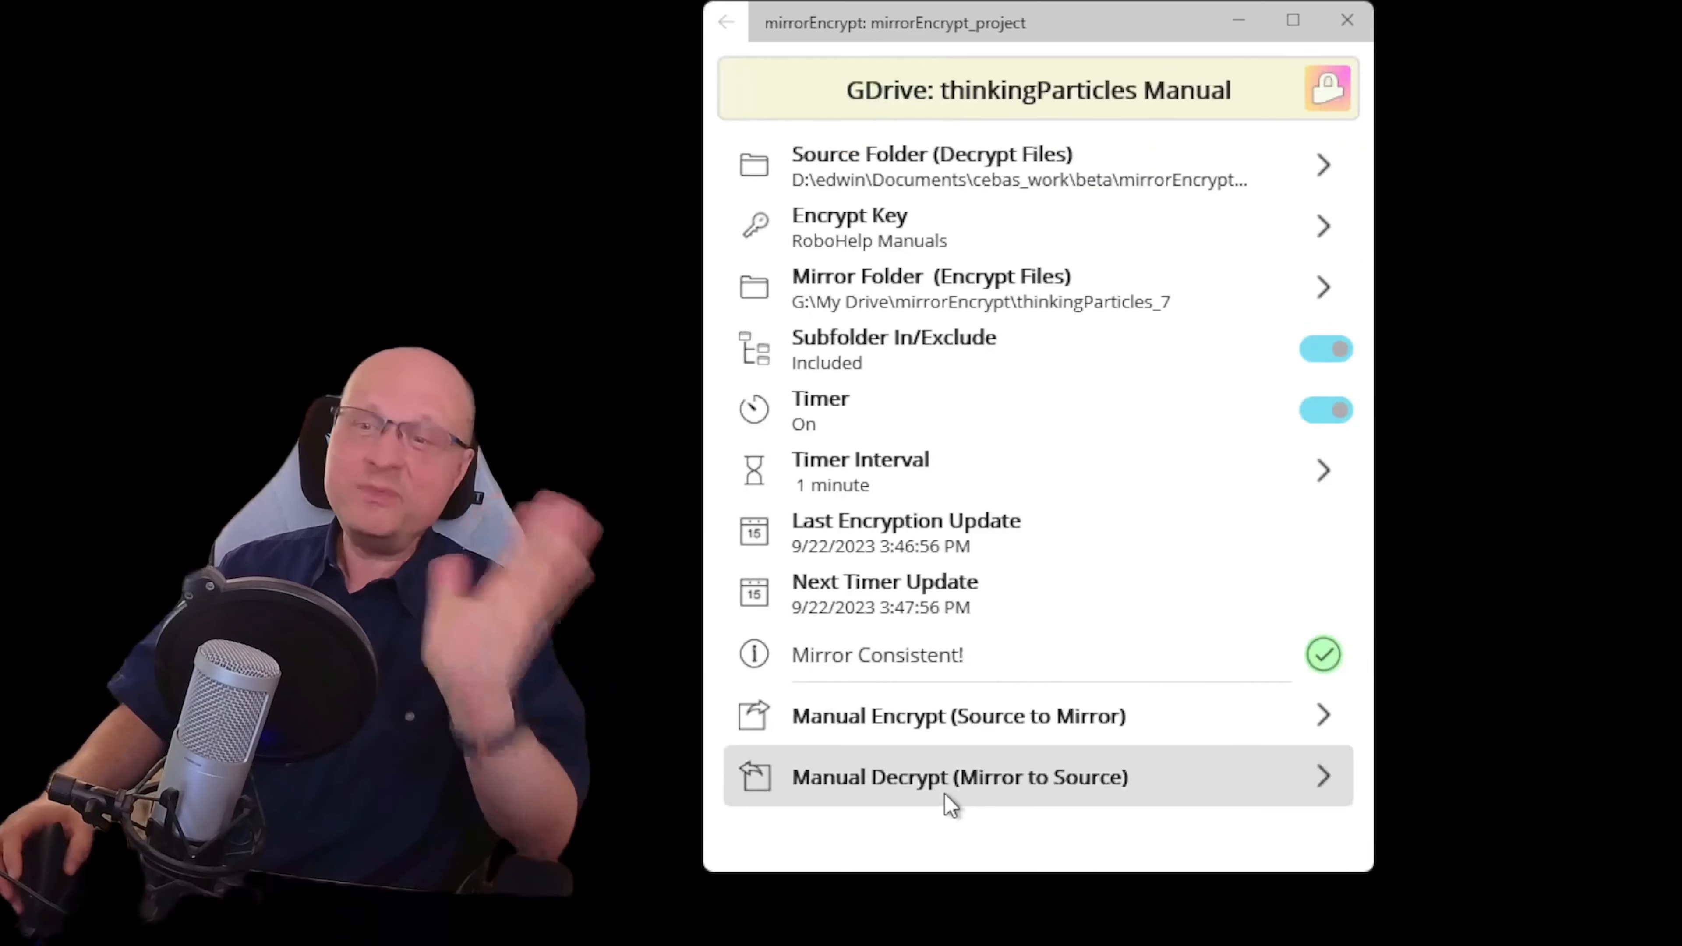